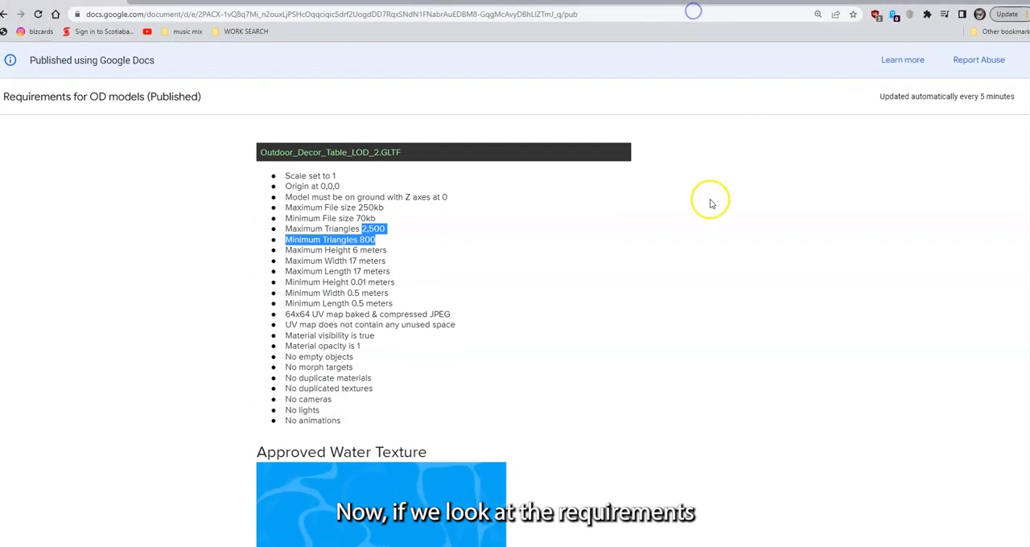
# Examine the maximum and minimum triangle limits for LOD0, LOD1 and LOD2 in the outdoor decor model requirements
pyautogui.scroll(15, 623, 219)
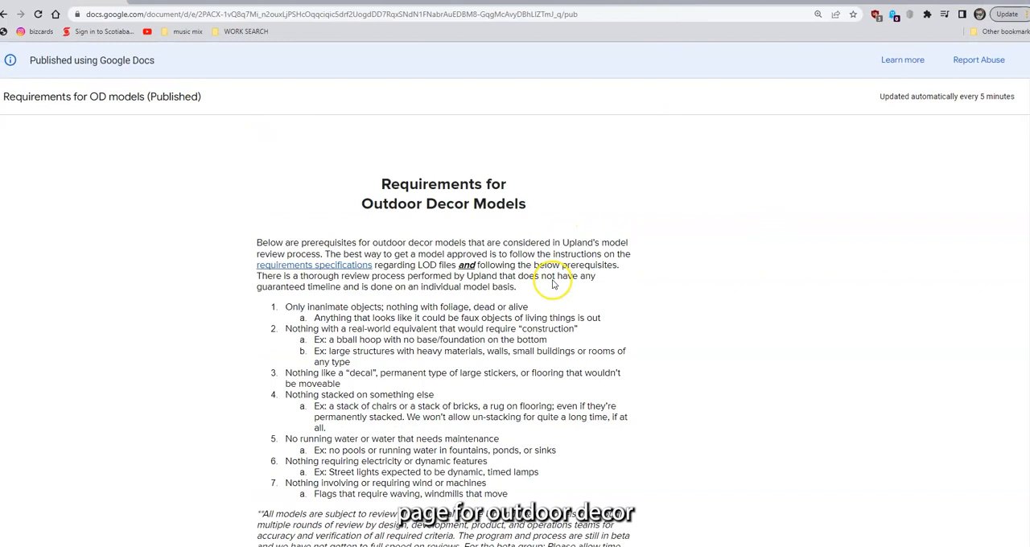
pyautogui.scroll(-10, 518, 268)
pyautogui.scroll(2, 276, 166)
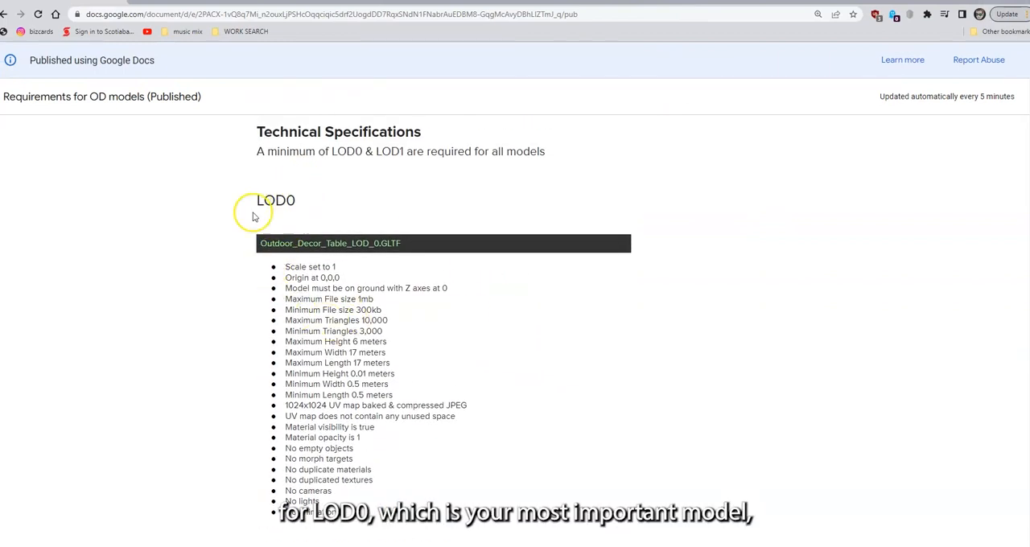
pyautogui.moveTo(364, 320); pyautogui.dragTo(390, 334)
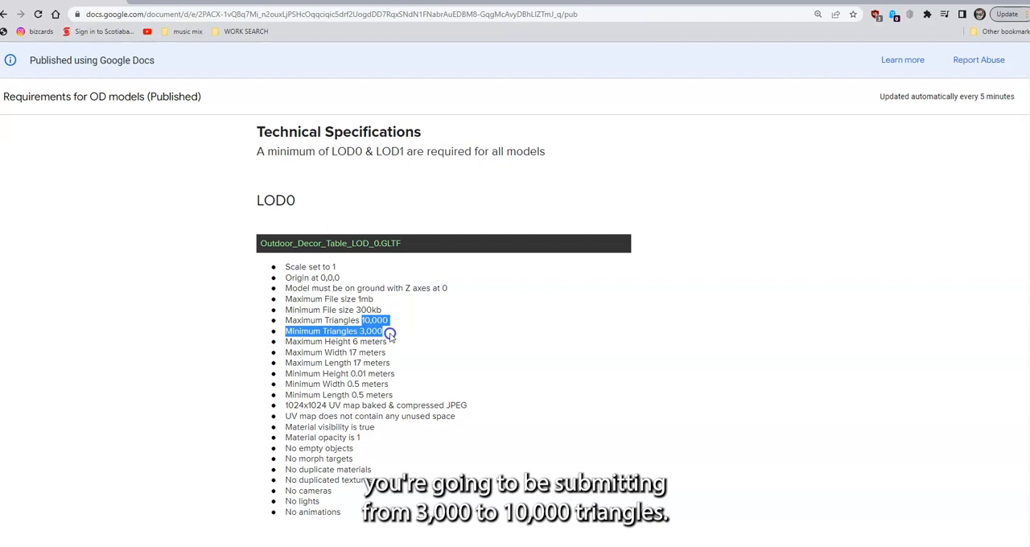
pyautogui.scroll(-7, 408, 313)
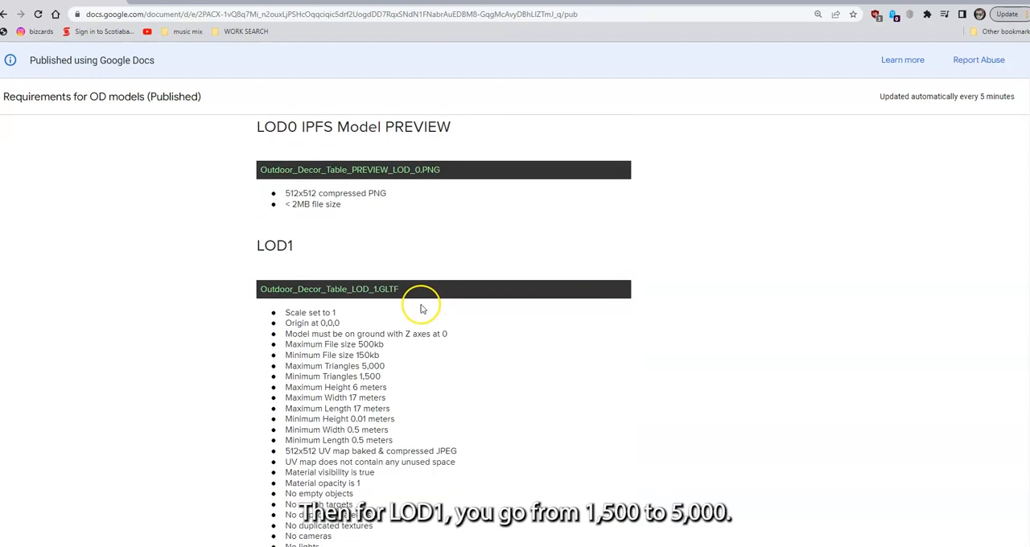
pyautogui.moveTo(362, 257); pyautogui.dragTo(394, 267)
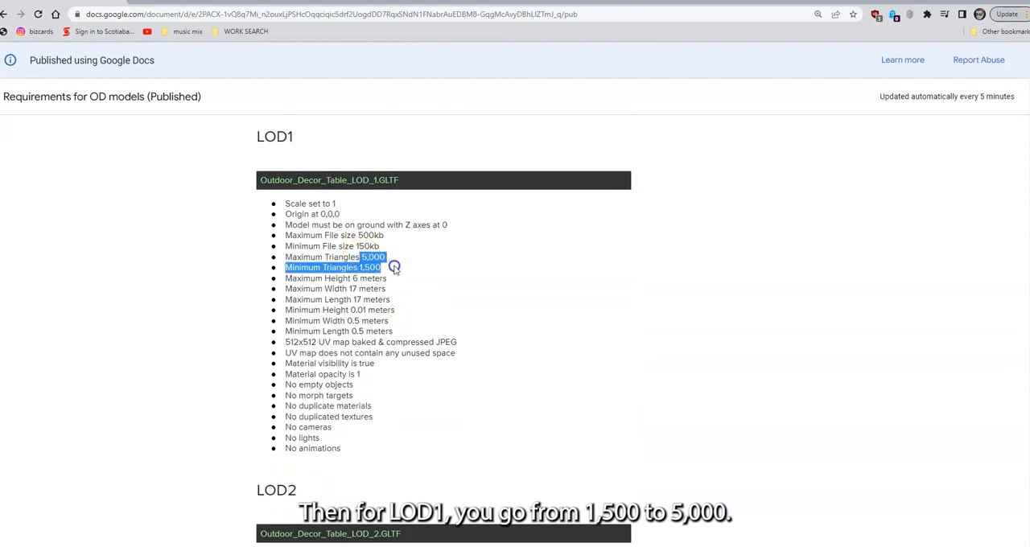
pyautogui.scroll(-3, 483, 268)
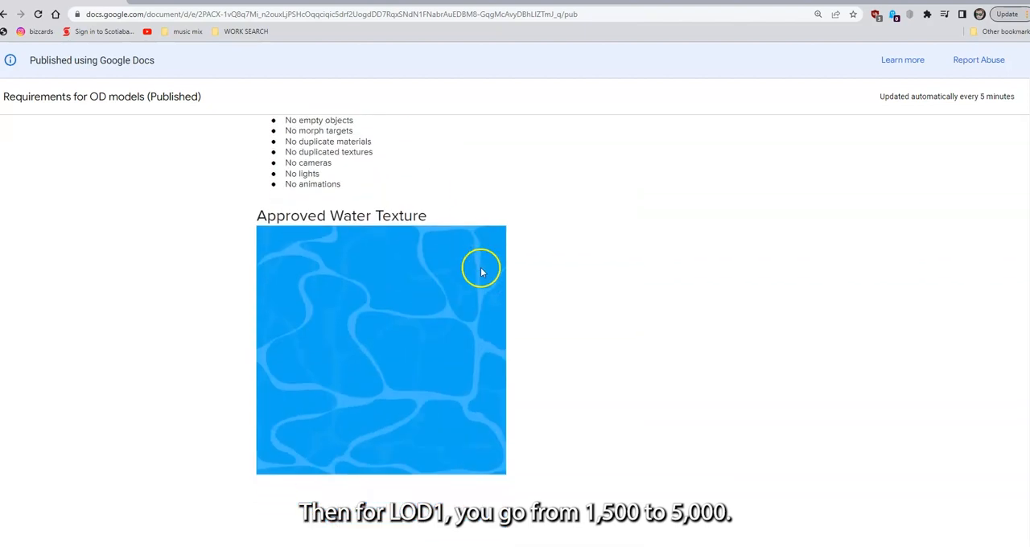
pyautogui.scroll(4, 518, 286)
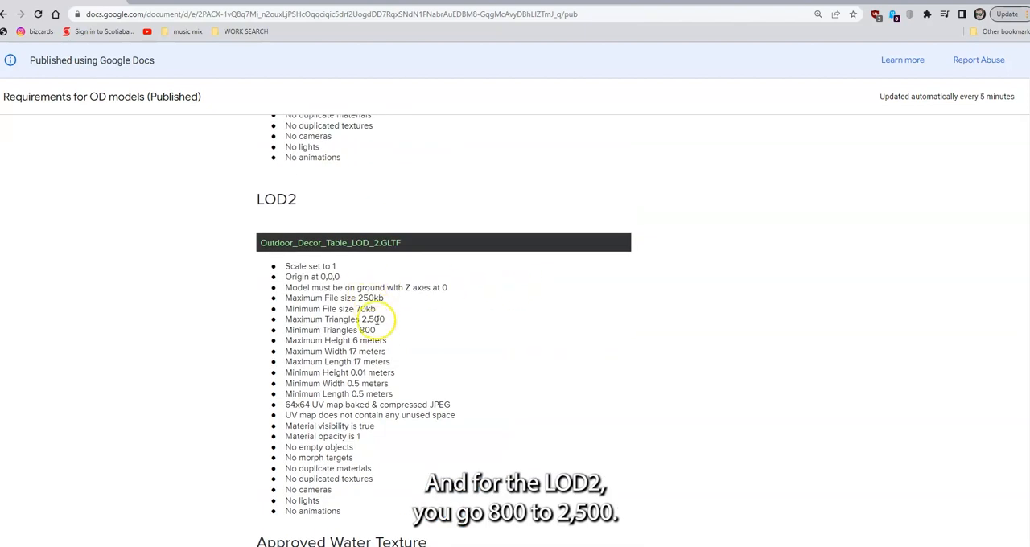
pyautogui.moveTo(375, 330); pyautogui.dragTo(362, 320)
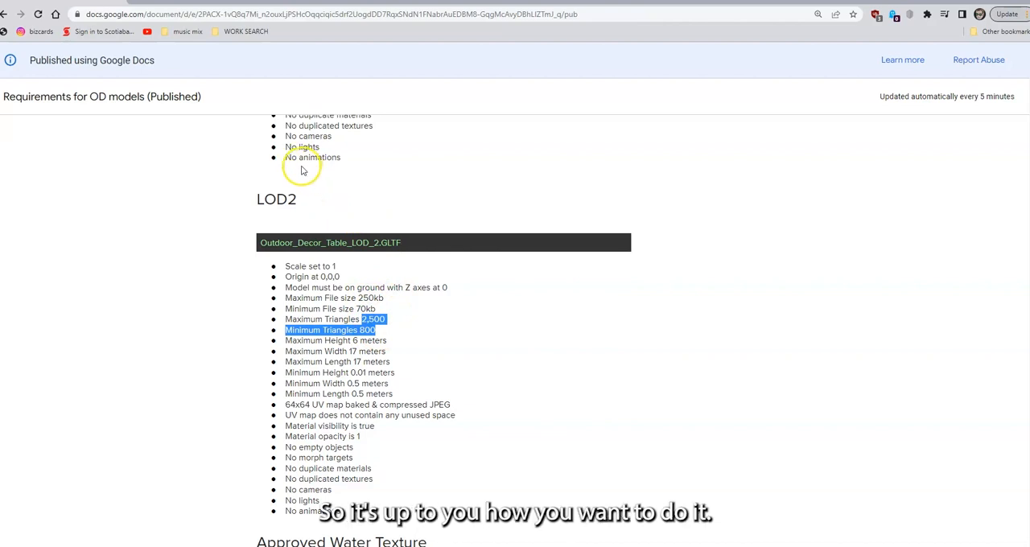
pyautogui.scroll(3, 402, 338)
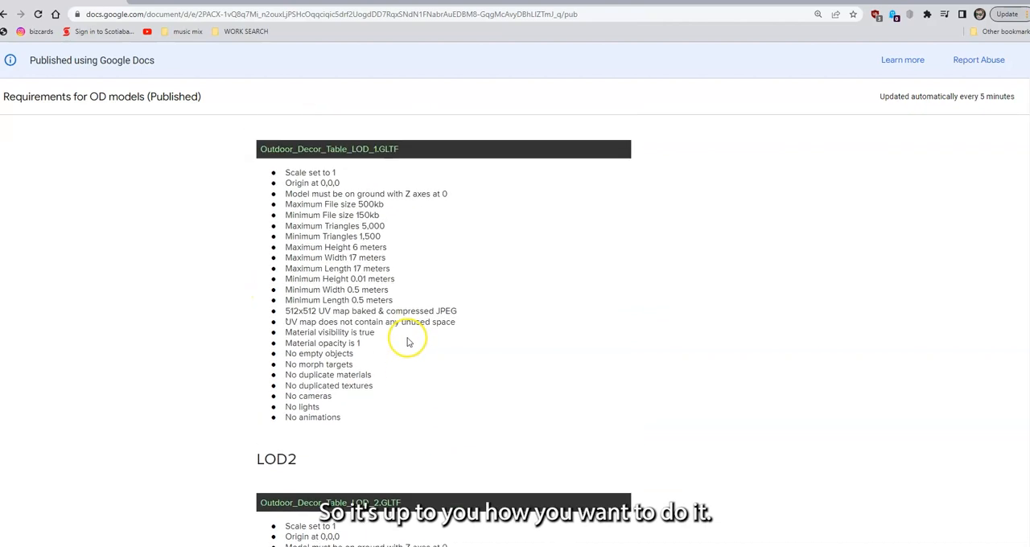
pyautogui.scroll(-3, 406, 340)
pyautogui.scroll(10, 374, 282)
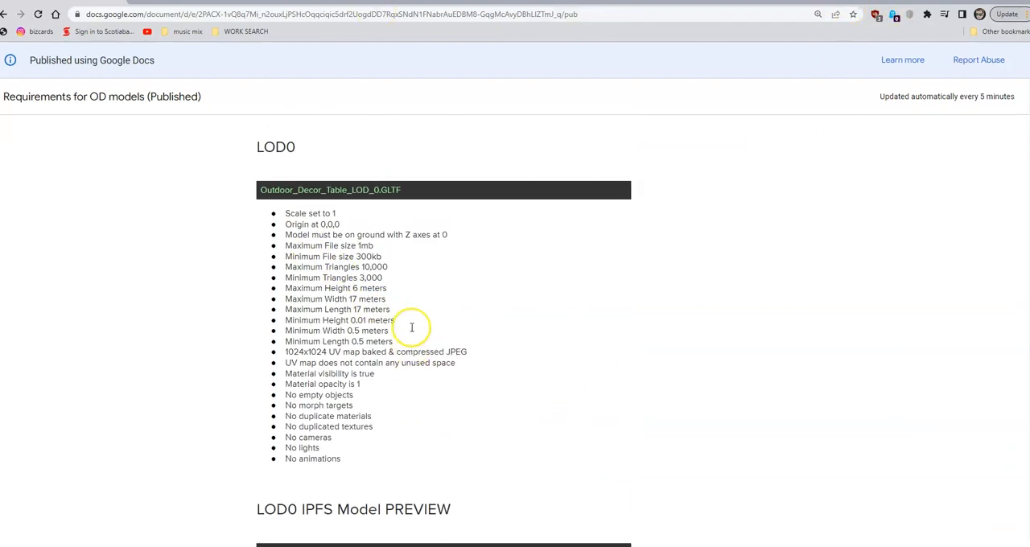
pyautogui.scroll(1, 410, 329)
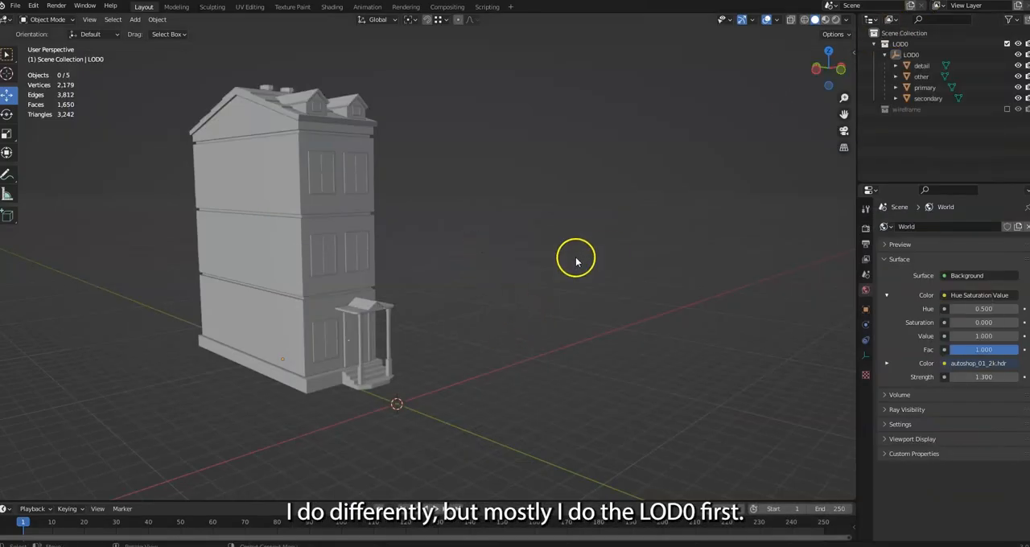
# Switch to Blender and add a 2 m cube mesh at the world origin
pyautogui.moveTo(577, 260); pyautogui.dragTo(485, 333, button='middle')
pyautogui.keyDown('shift'); pyautogui.moveTo(390, 336); pyautogui.dragTo(396, 288, button='middle'); pyautogui.keyUp('shift')
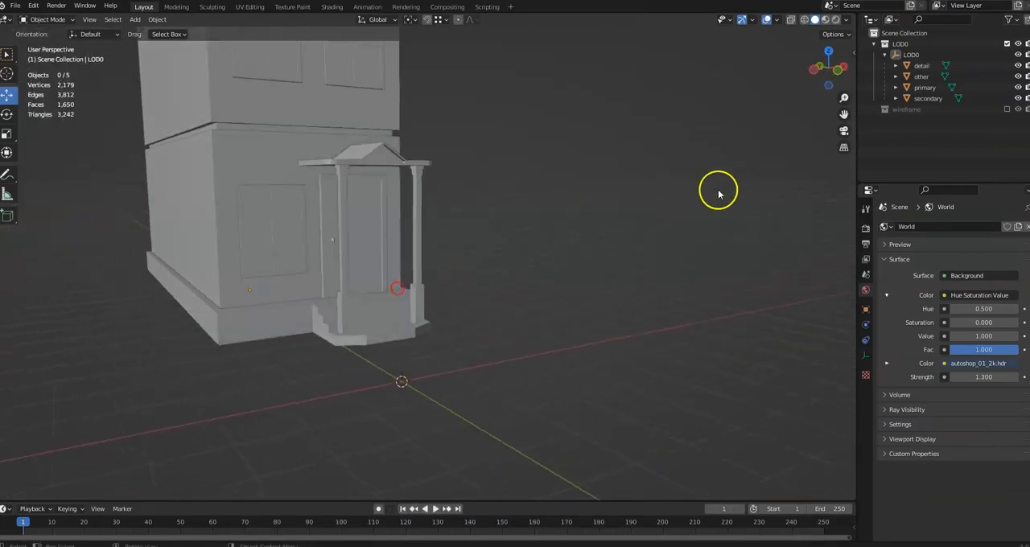
pyautogui.click(135, 19)
pyautogui.moveTo(161, 34)
pyautogui.click(229, 42)
# Move the cube up along Z by exactly 1 m so it rests on the ground grid
pyautogui.moveTo(353, 233); pyautogui.dragTo(554, 287, button='middle')
pyautogui.moveTo(630, 289); pyautogui.dragTo(454, 292, button='middle')
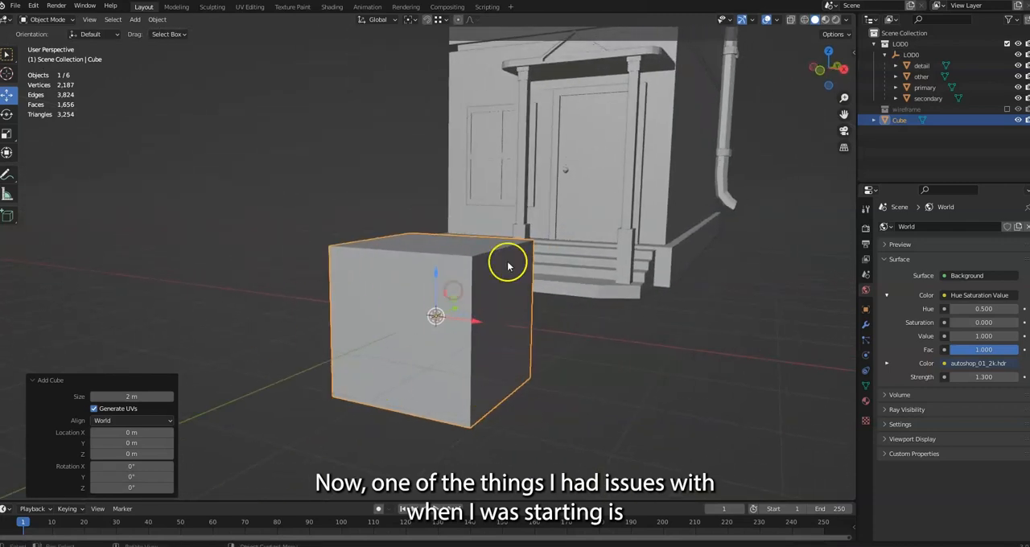
pyautogui.moveTo(324, 366); pyautogui.dragTo(391, 340, button='middle')
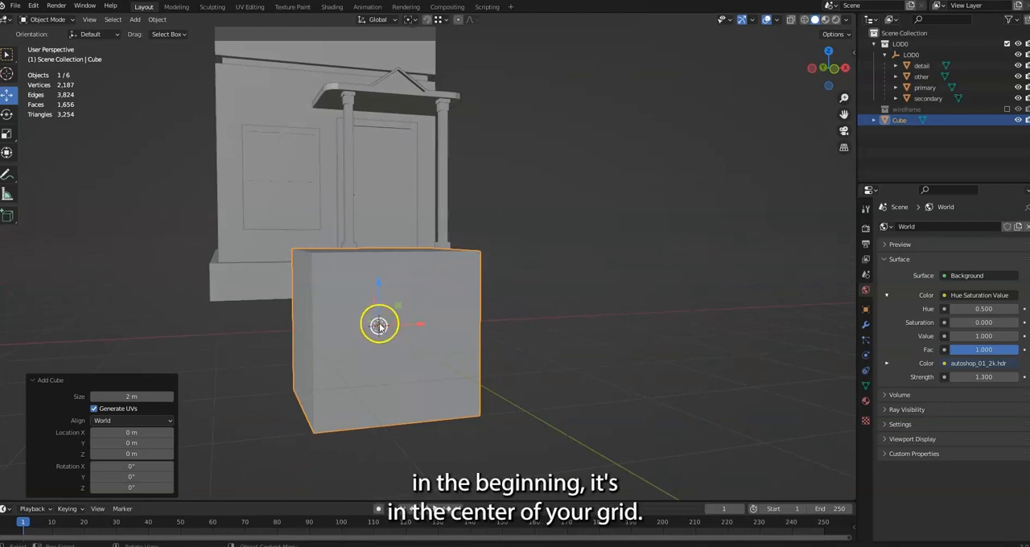
pyautogui.moveTo(387, 334); pyautogui.dragTo(501, 316, button='middle')
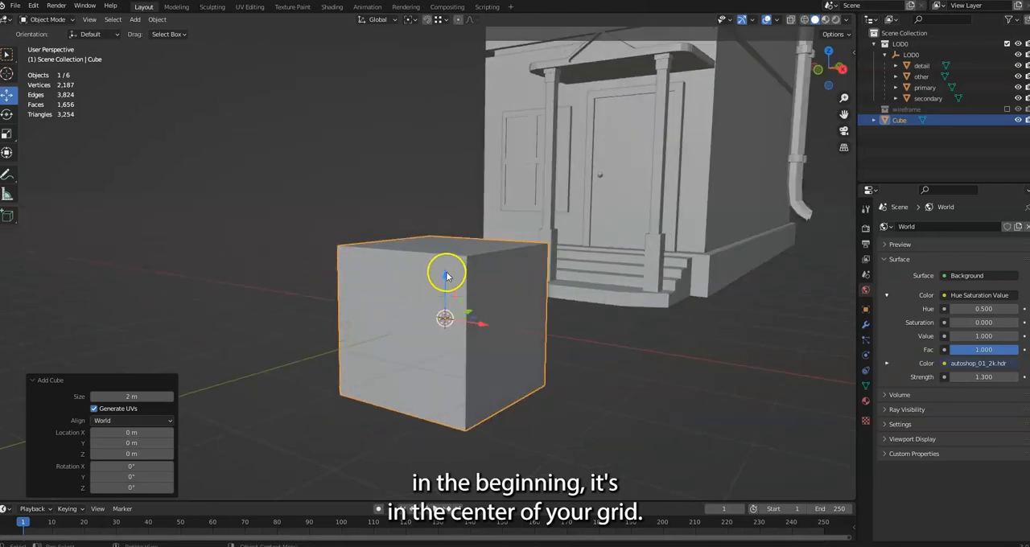
pyautogui.moveTo(447, 274); pyautogui.dragTo(449, 198)
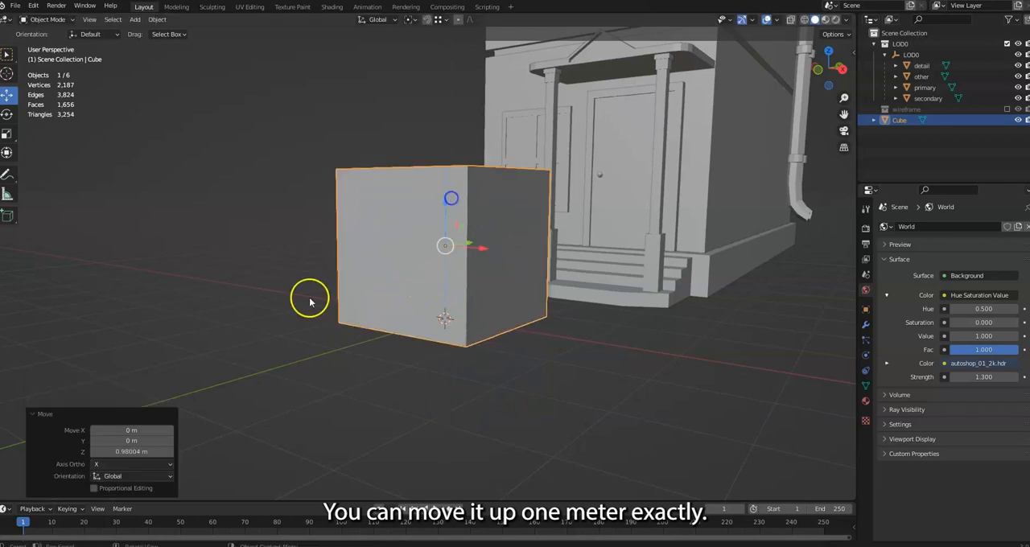
pyautogui.click(144, 452)
pyautogui.write('1')
pyautogui.press('Return')
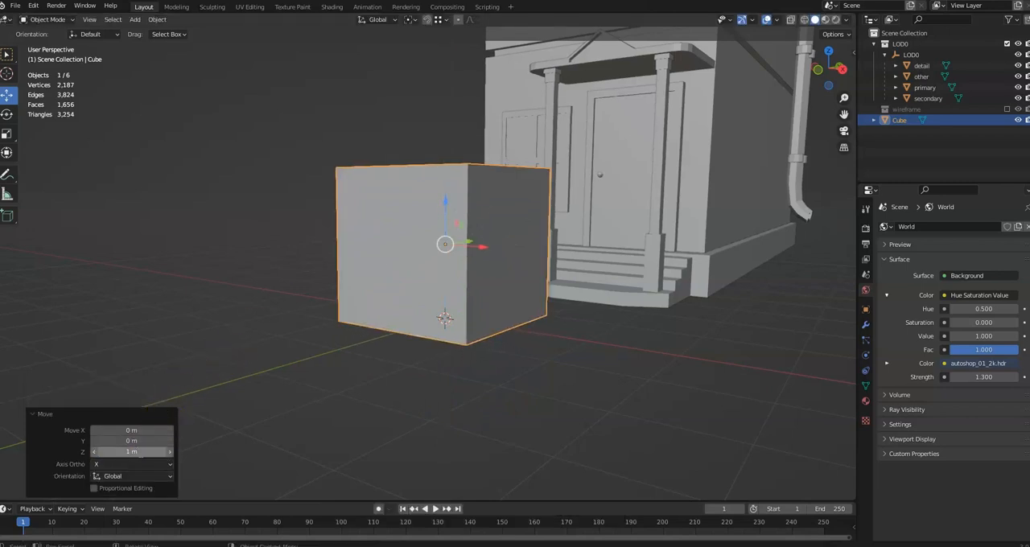
# Select the Cube object and switch it to Edit Mode
pyautogui.moveTo(338, 327); pyautogui.dragTo(572, 239, button='middle')
pyautogui.scroll(-3, 519, 294)
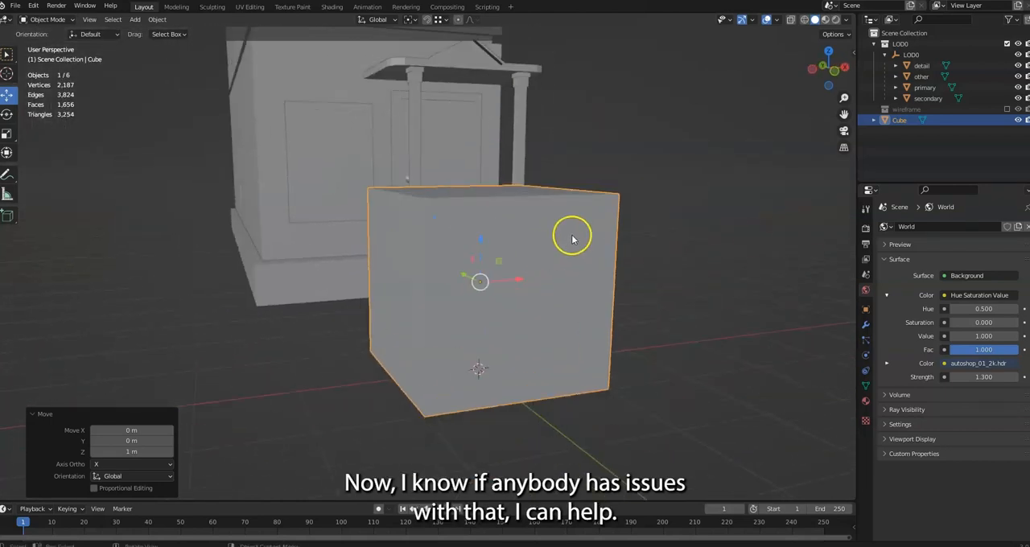
pyautogui.click(901, 121)
pyautogui.click(50, 20)
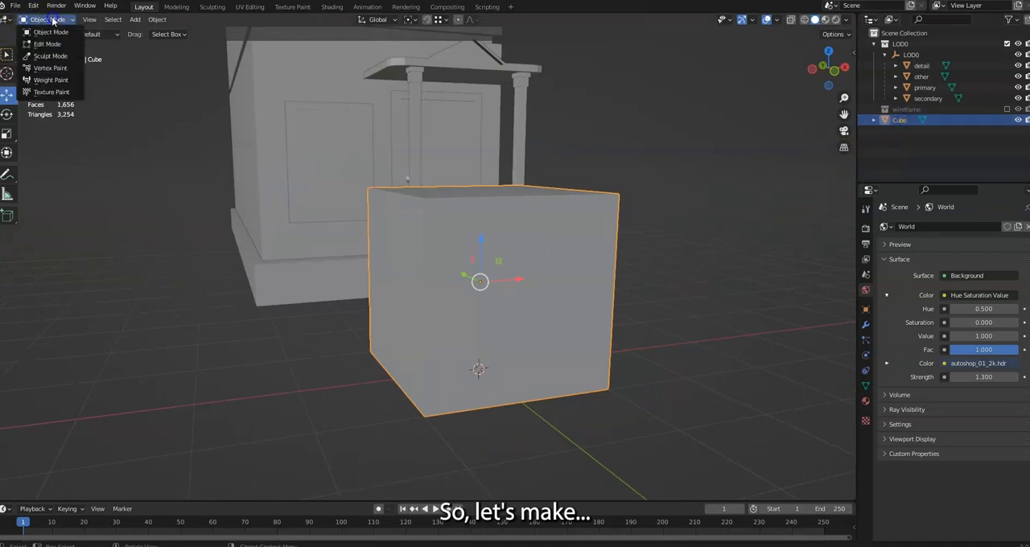
pyautogui.click(47, 45)
# Try scaling the whole cube mesh uniformly to about 0.642, and undo the resize
pyautogui.moveTo(436, 210)
pyautogui.mouseDown(button='middle')
pyautogui.moveTo(413, 233)
pyautogui.moveTo(469, 223)
pyautogui.moveTo(441, 220)
pyautogui.mouseUp(button='middle')
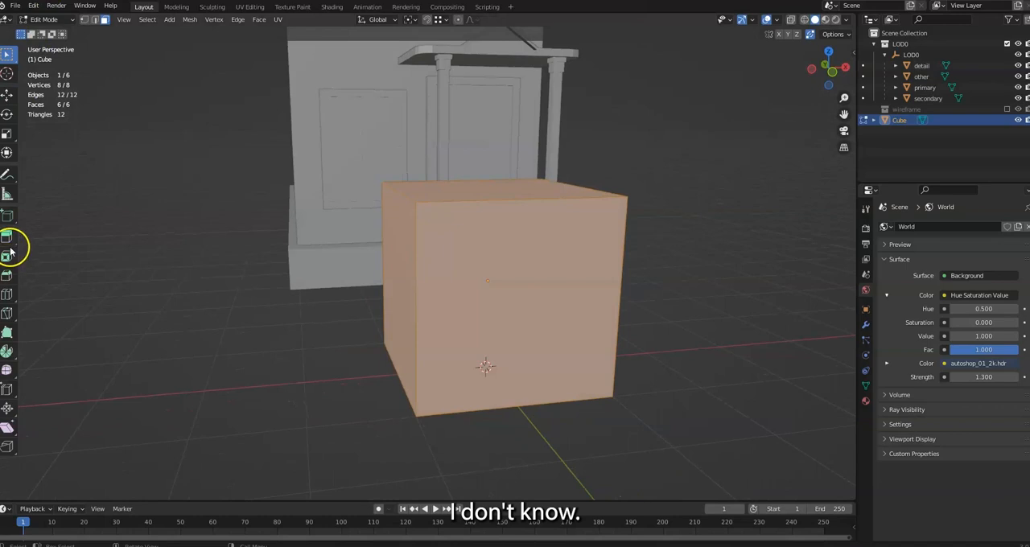
pyautogui.click(7, 134)
pyautogui.moveTo(533, 285); pyautogui.dragTo(512, 272, button='middle')
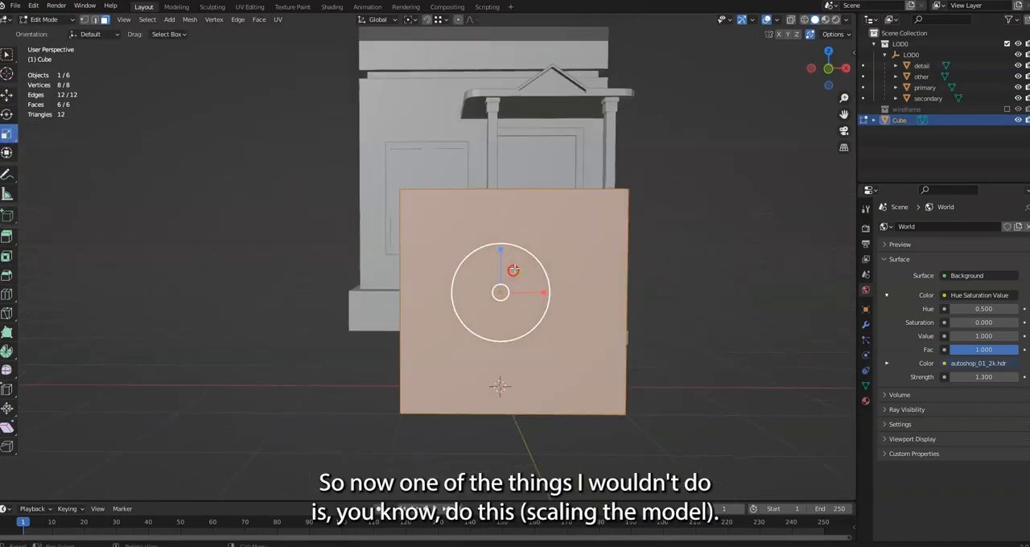
pyautogui.moveTo(535, 254); pyautogui.dragTo(520, 268)
pyautogui.moveTo(537, 277); pyautogui.dragTo(633, 269, button='middle')
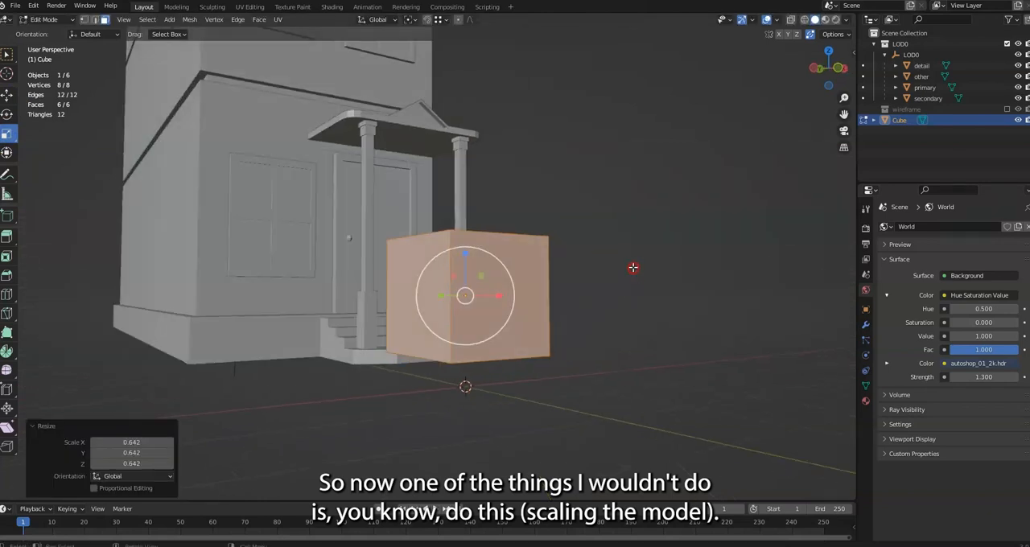
pyautogui.hotkey('ctrl', 'z')
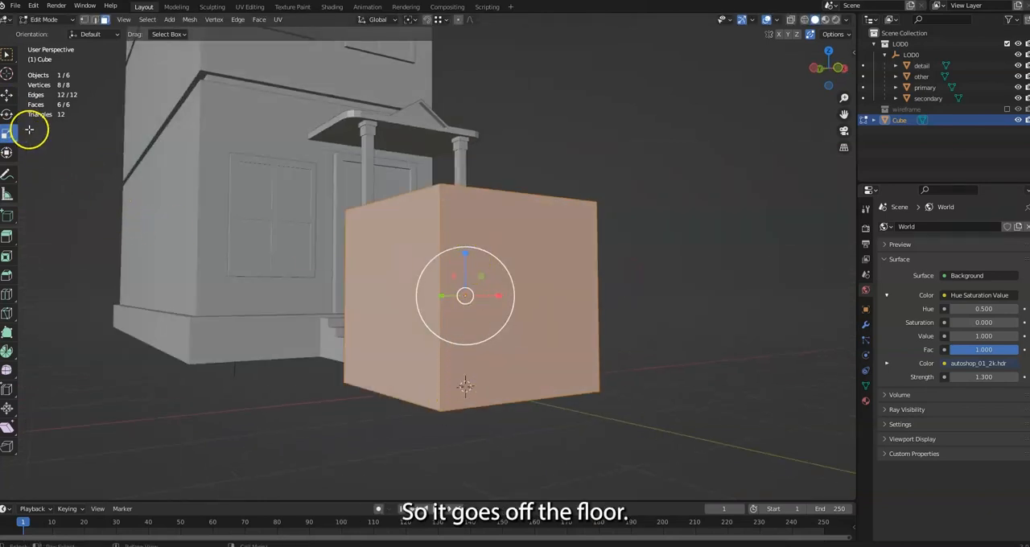
# Move the cube's top face along Z by -1 m
pyautogui.click(8, 100)
pyautogui.moveTo(568, 211); pyautogui.dragTo(561, 265, button='middle')
pyautogui.click(499, 188)
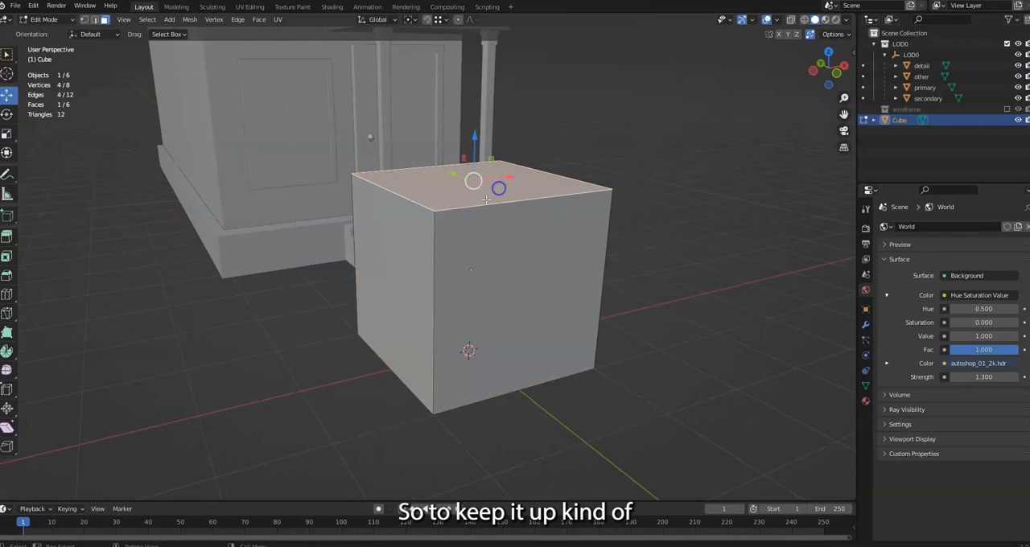
pyautogui.moveTo(498, 185); pyautogui.dragTo(476, 194, button='middle')
pyautogui.moveTo(493, 132); pyautogui.dragTo(506, 209)
pyautogui.click(145, 453)
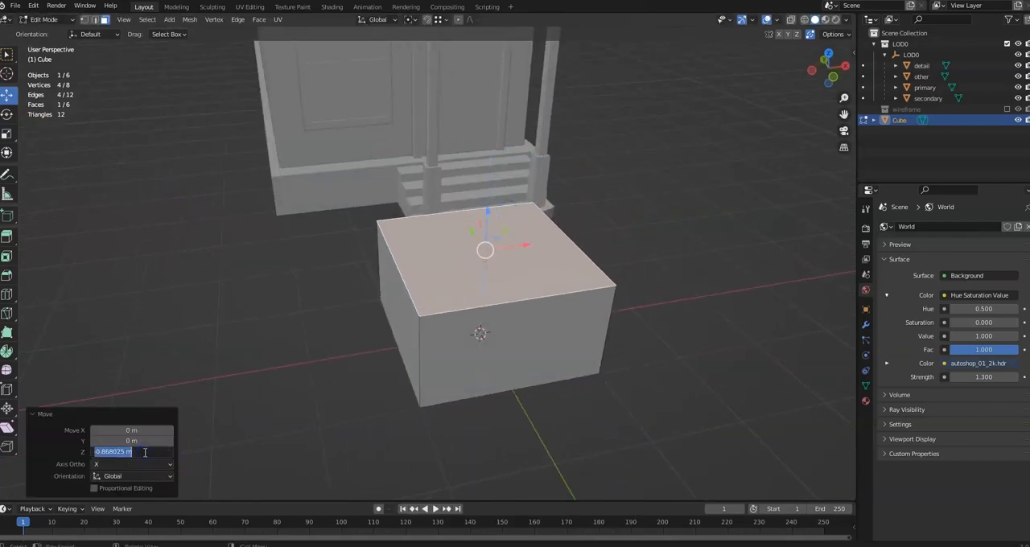
pyautogui.write('01')
pyautogui.press('Return')
pyautogui.click(147, 453)
pyautogui.write('-1')
pyautogui.press('Return')
# Select the cube's two opposite X-side faces and scale them along X to about half the width
pyautogui.moveTo(472, 432); pyautogui.dragTo(574, 268, button='middle')
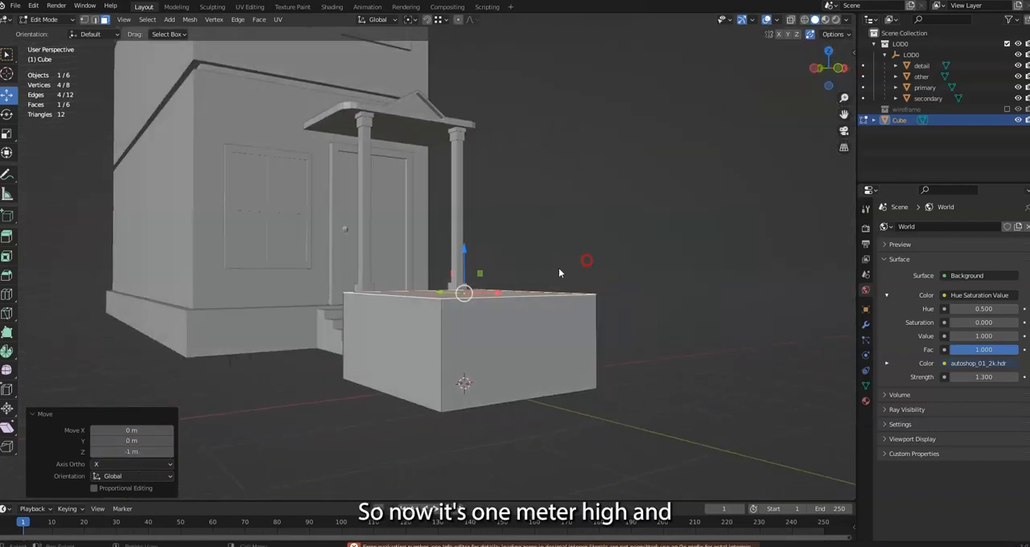
pyautogui.click(397, 329)
pyautogui.moveTo(501, 338); pyautogui.dragTo(400, 341, button='middle')
pyautogui.keyDown('shift'); pyautogui.click(619, 352); pyautogui.keyUp('shift')
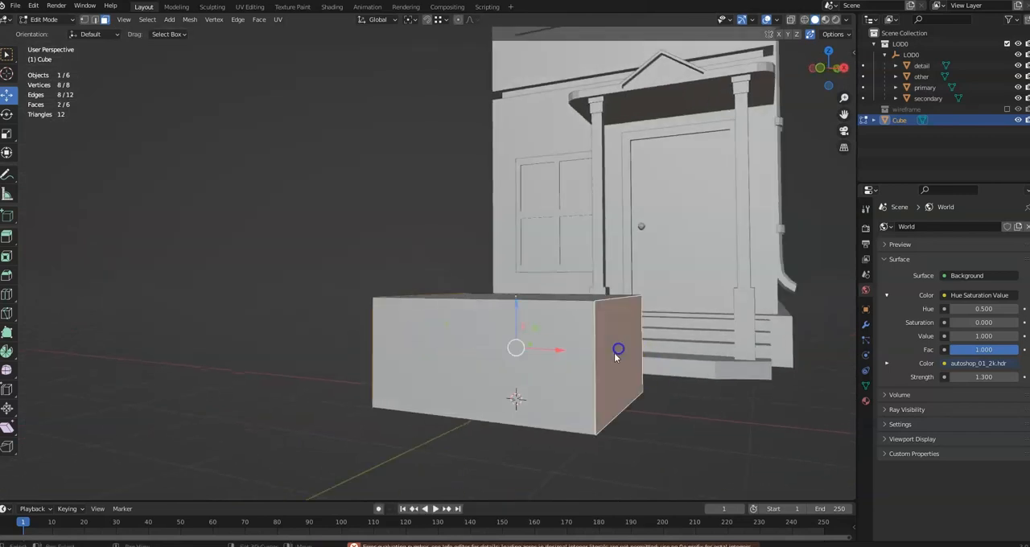
pyautogui.moveTo(618, 354); pyautogui.dragTo(678, 372, button='middle')
pyautogui.press('s')
pyautogui.click(534, 341)
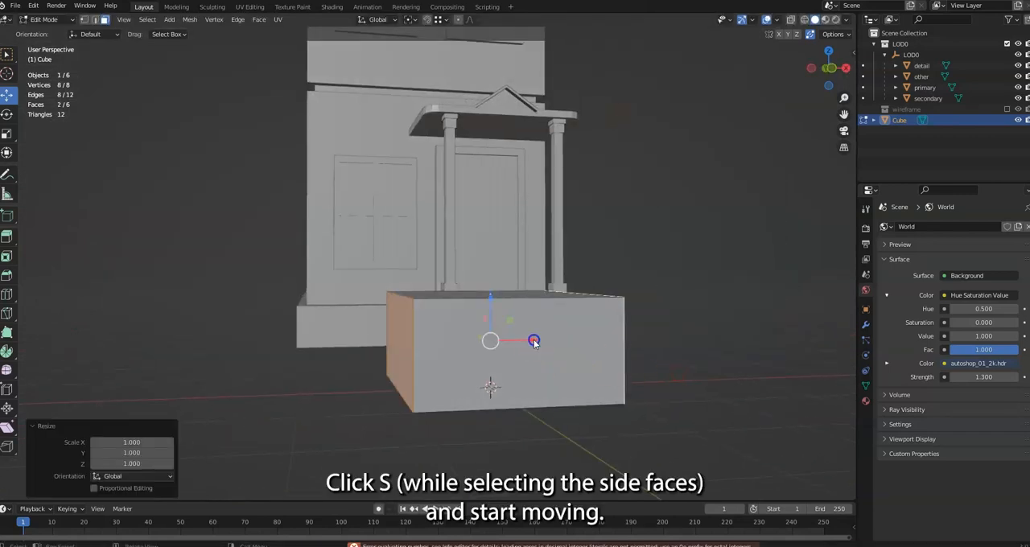
pyautogui.press('s')
pyautogui.press('x')
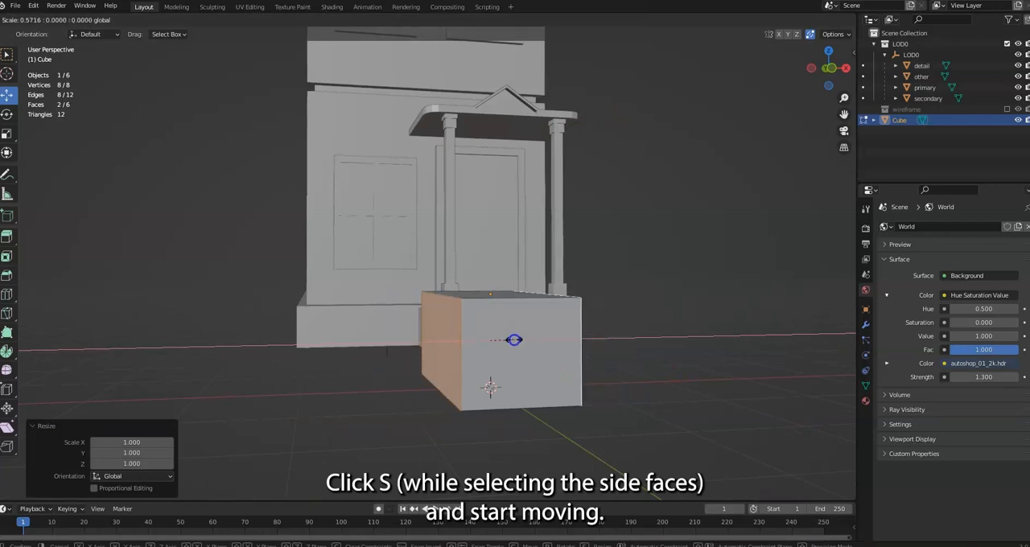
pyautogui.click(513, 340)
pyautogui.click(138, 442)
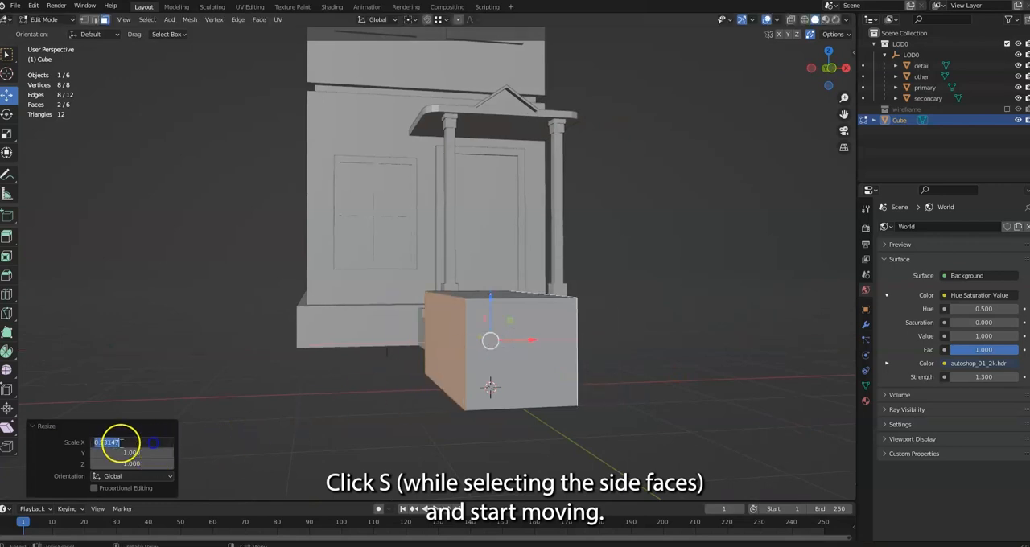
pyautogui.click(185, 444)
# Select the front and back faces and scale them along Y by 0.5
pyautogui.moveTo(540, 332); pyautogui.dragTo(602, 348, button='middle')
pyautogui.click(528, 339)
pyautogui.moveTo(447, 348); pyautogui.dragTo(299, 375, button='middle')
pyautogui.keyDown('shift'); pyautogui.click(298, 375); pyautogui.keyUp('shift')
pyautogui.moveTo(477, 356); pyautogui.dragTo(394, 355, button='middle')
pyautogui.press('s')
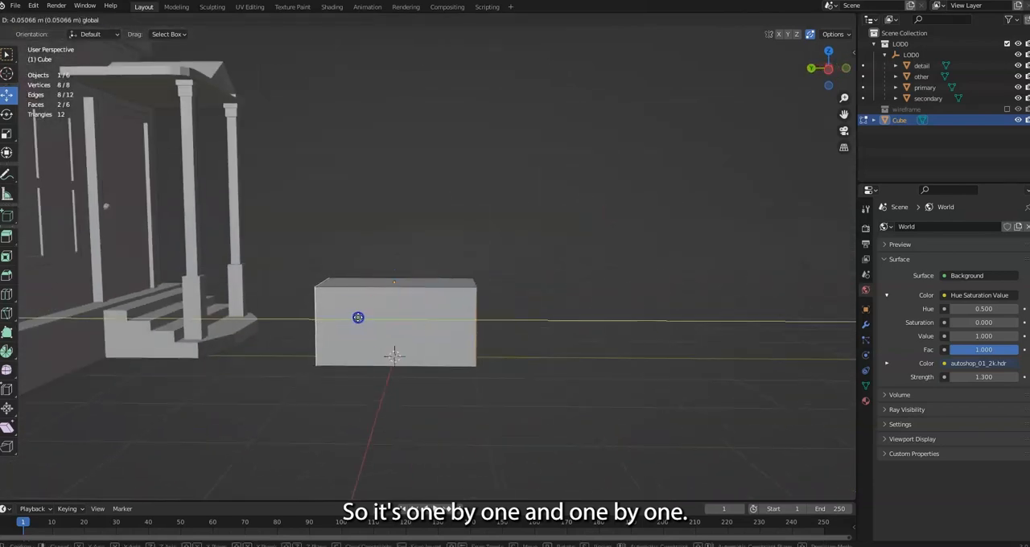
pyautogui.press('y')
pyautogui.click(372, 317)
pyautogui.click(143, 453)
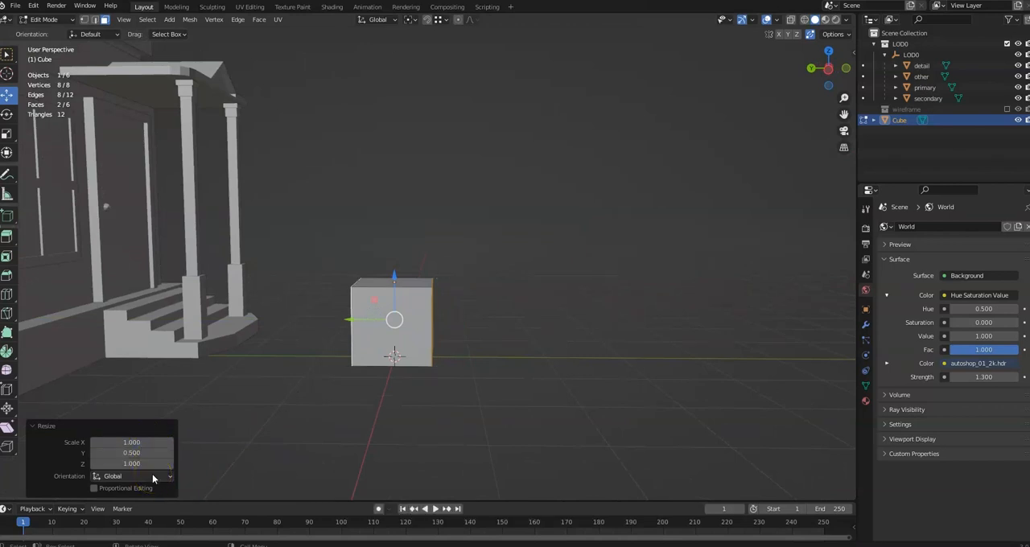
# Select the cube's top face and lower it along Z to a bench-like height
pyautogui.scroll(3, 375, 296)
pyautogui.moveTo(397, 299); pyautogui.dragTo(273, 299, button='middle')
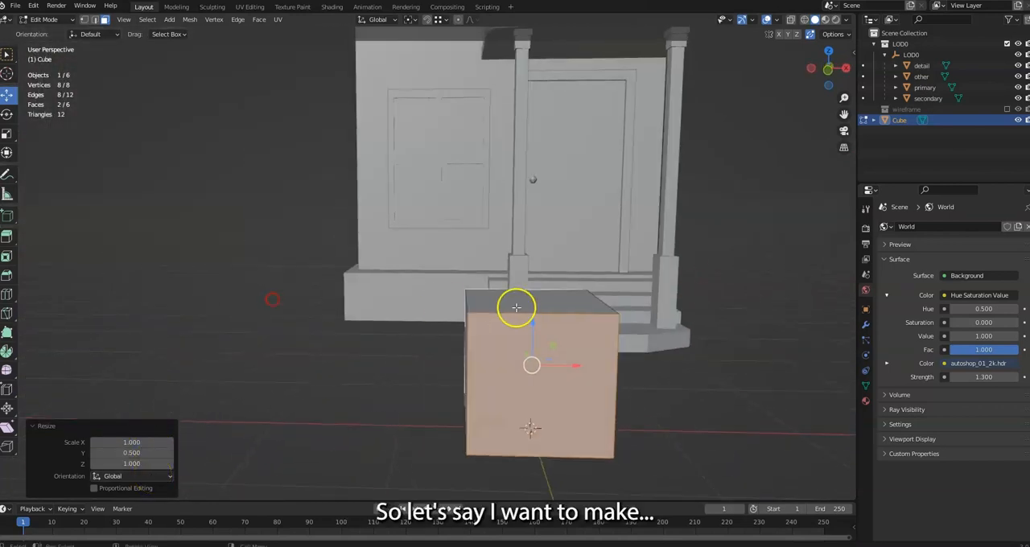
pyautogui.click(522, 297)
pyautogui.moveTo(584, 313); pyautogui.dragTo(526, 278, button='middle')
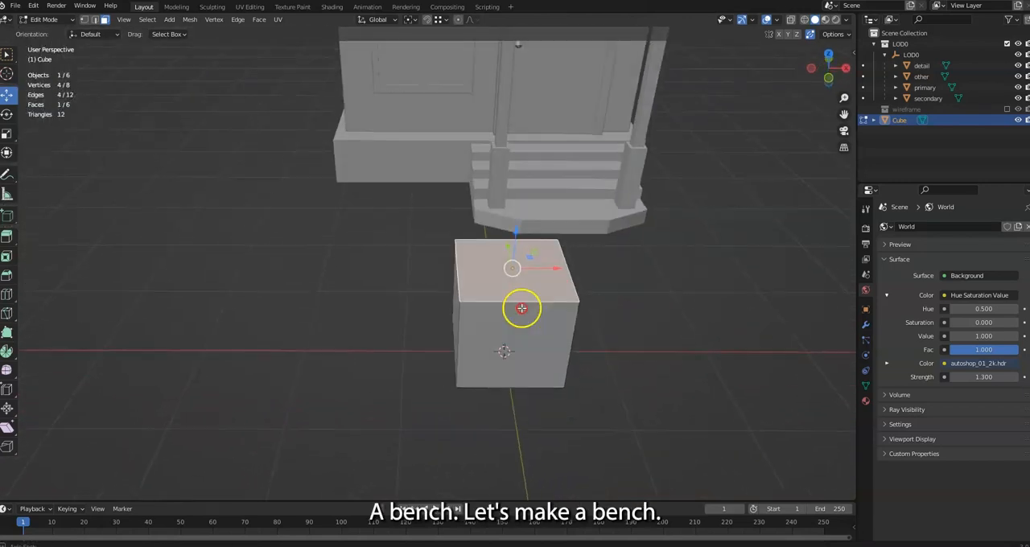
pyautogui.moveTo(506, 236); pyautogui.dragTo(513, 279)
pyautogui.moveTo(518, 300); pyautogui.dragTo(542, 276, button='middle')
pyautogui.moveTo(524, 308); pyautogui.dragTo(525, 303)
# Select the block's two opposite X-side faces and scale them outward along X to make a long bench
pyautogui.moveTo(526, 302); pyautogui.dragTo(610, 324, button='middle')
pyautogui.click(406, 366)
pyautogui.moveTo(489, 364); pyautogui.dragTo(409, 378, button='middle')
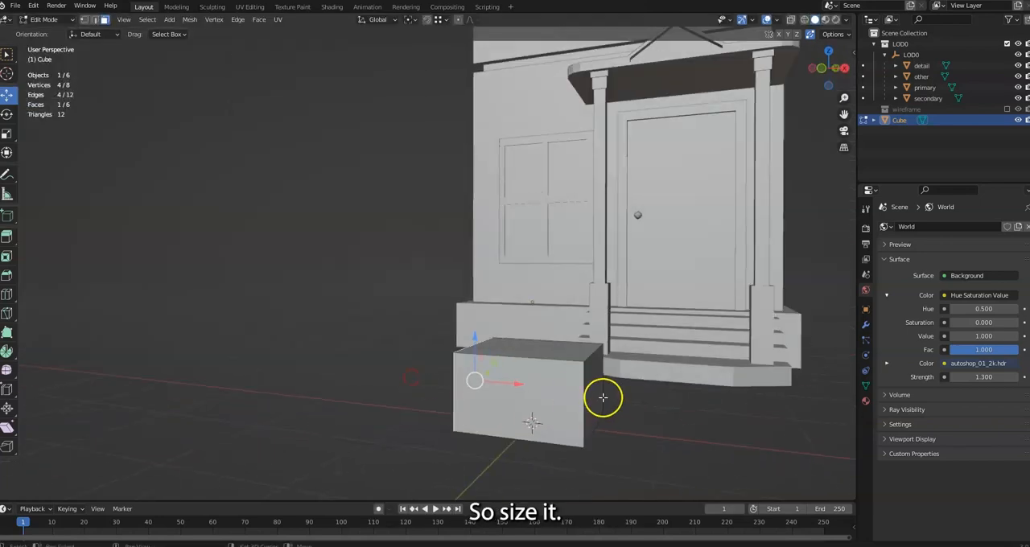
pyautogui.keyDown('shift'); pyautogui.click(592, 388); pyautogui.keyUp('shift')
pyautogui.press('s')
pyautogui.press('x')
pyautogui.click(616, 392)
# Select the block's front and back faces and scale them along Y to make the bench shallower
pyautogui.click(520, 398)
pyautogui.moveTo(588, 400); pyautogui.dragTo(534, 412, button='middle')
pyautogui.keyDown('shift'); pyautogui.click(477, 402); pyautogui.keyUp('shift')
pyautogui.press('s')
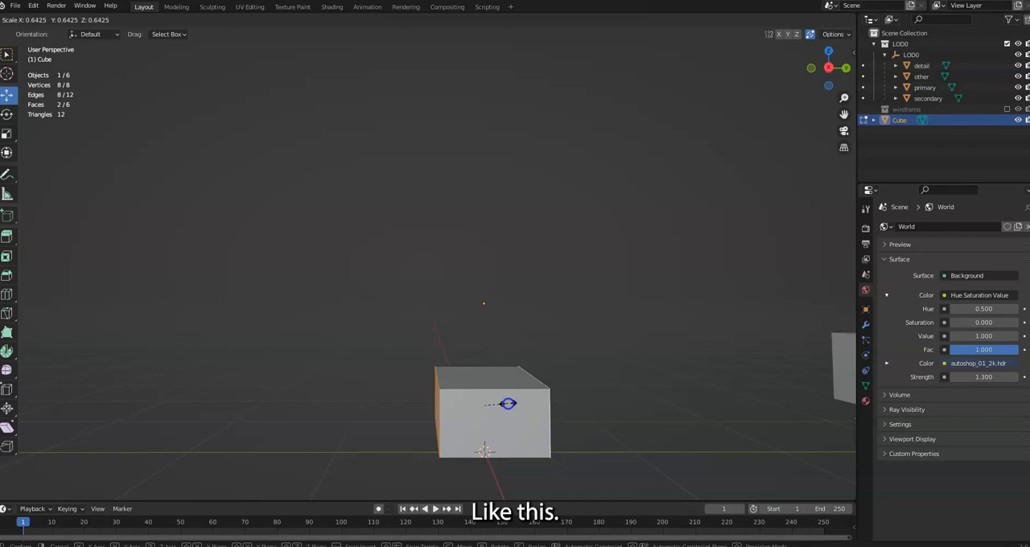
pyautogui.click(544, 407)
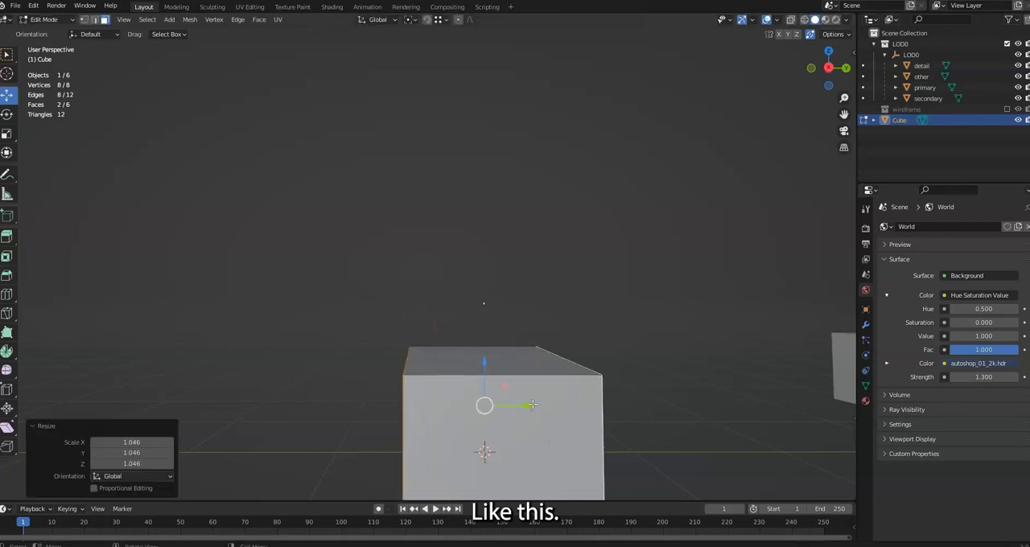
pyautogui.press('s')
pyautogui.press('y')
pyautogui.click(507, 406)
# Select the block's top face and lower it slightly along Z
pyautogui.moveTo(549, 403); pyautogui.dragTo(653, 425, button='middle')
pyautogui.click(588, 349)
pyautogui.moveTo(584, 351); pyautogui.dragTo(627, 380, button='middle')
pyautogui.moveTo(491, 267); pyautogui.dragTo(492, 284)
# Select the block's back face and extrude it backward by about 0.158 m
pyautogui.moveTo(491, 312); pyautogui.dragTo(572, 305, button='middle')
pyautogui.moveTo(308, 384); pyautogui.dragTo(334, 400, button='middle')
pyautogui.click(6, 237)
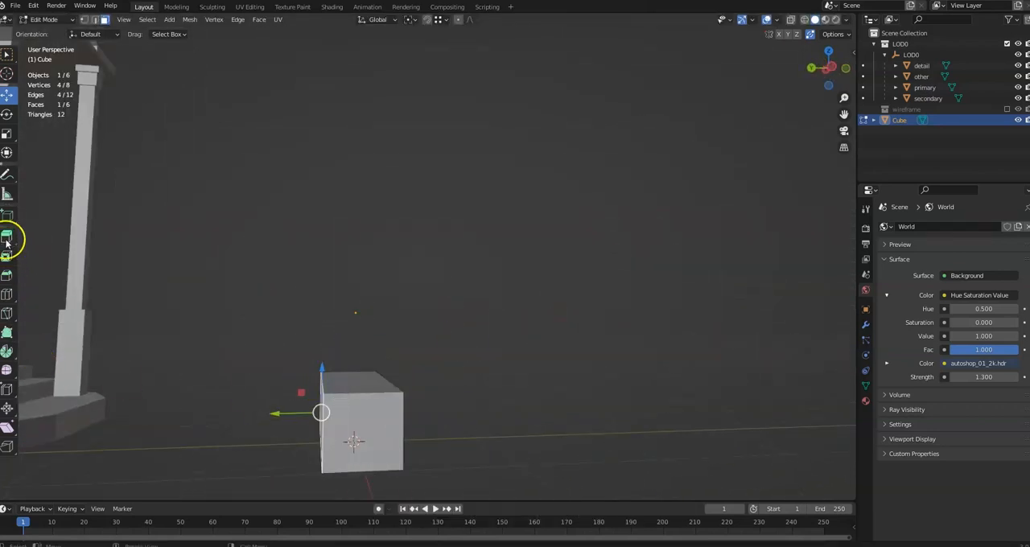
pyautogui.moveTo(281, 413); pyautogui.dragTo(252, 410)
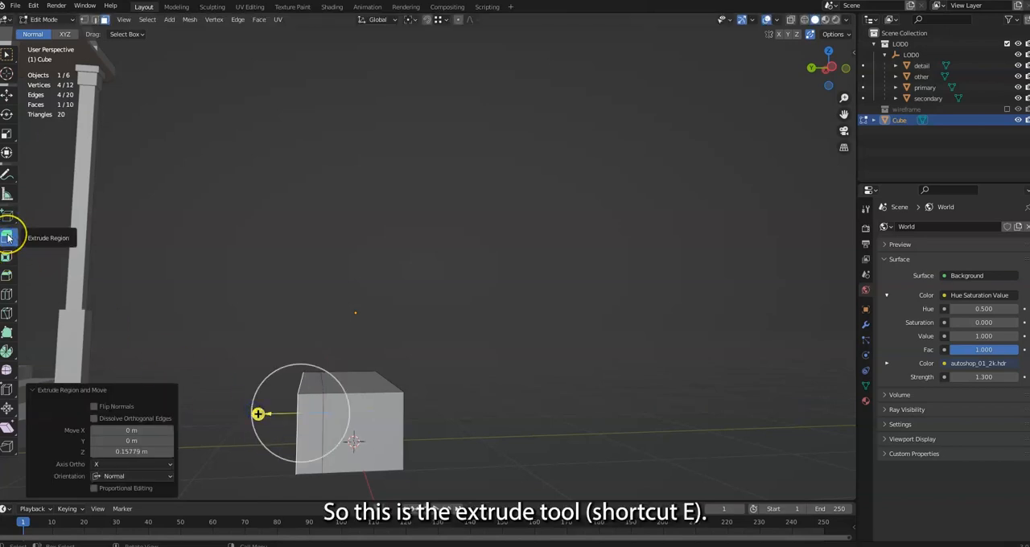
# Extrude the top face of the rear strip upward by about 0.496 m to form the backrest
pyautogui.click(312, 386)
pyautogui.moveTo(314, 389); pyautogui.dragTo(358, 429, button='middle')
pyautogui.moveTo(325, 326); pyautogui.dragTo(325, 263)
pyautogui.moveTo(546, 388); pyautogui.dragTo(404, 386, button='middle')
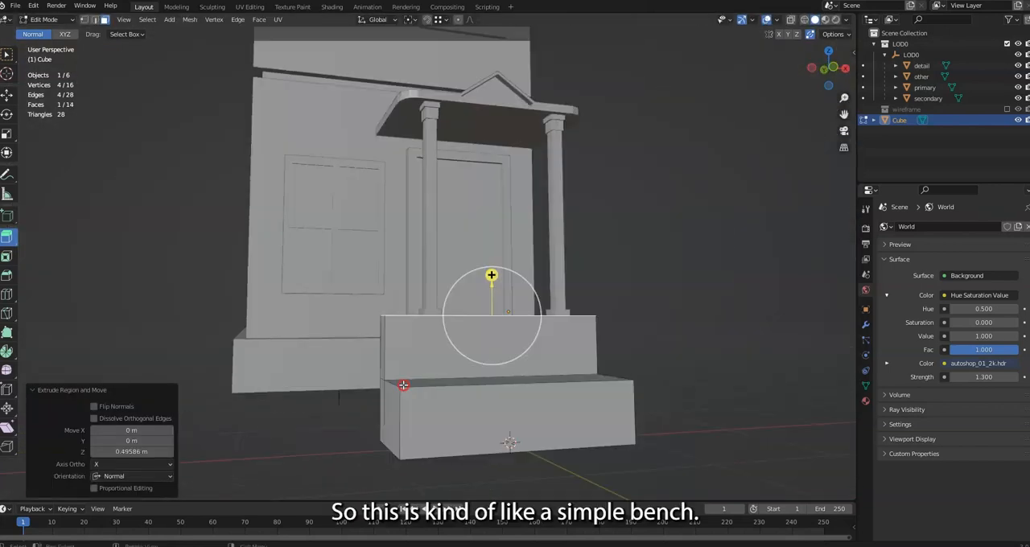
# Add a lengthwise loop cut on the underside near the front and another across the middle of the bench
pyautogui.moveTo(434, 445); pyautogui.dragTo(598, 370, button='middle')
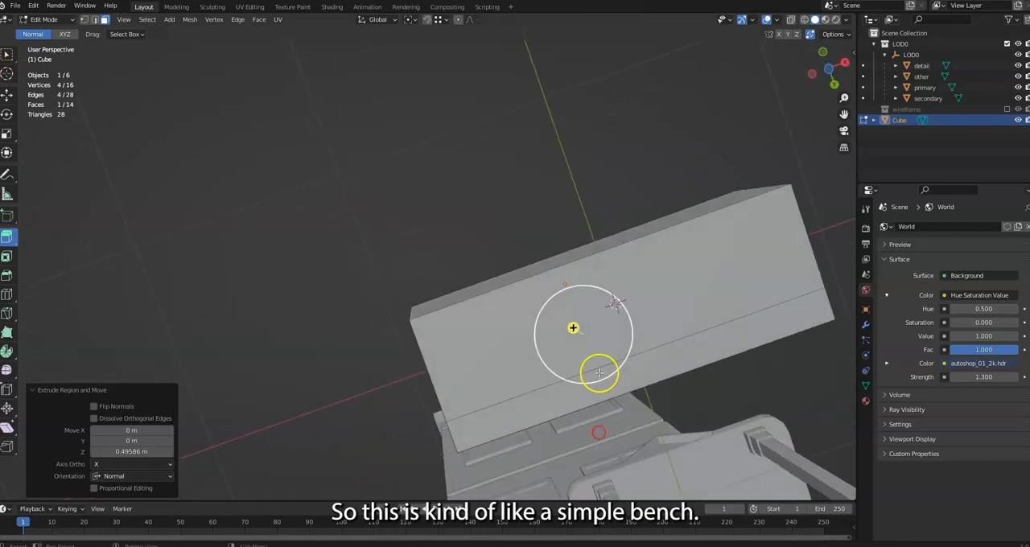
pyautogui.click(7, 295)
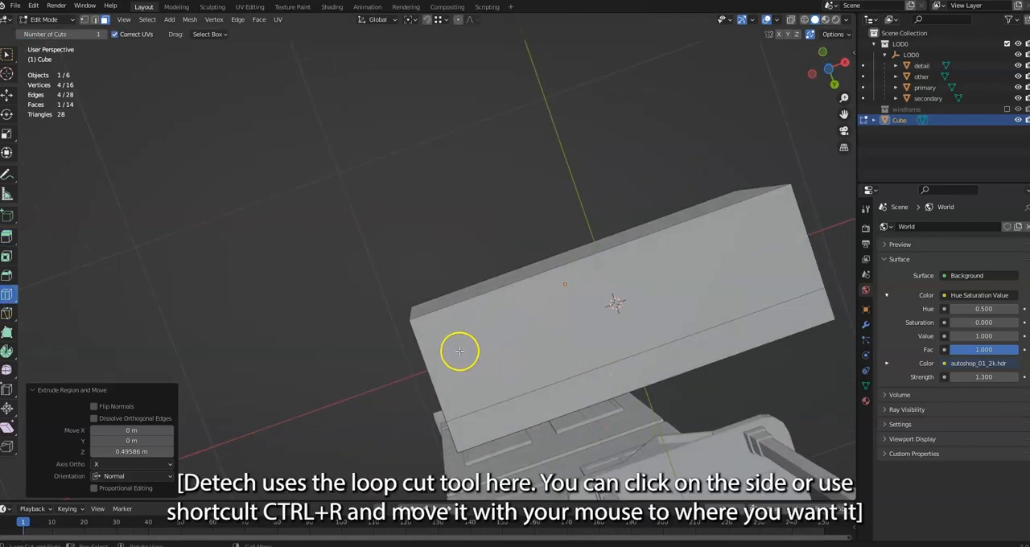
pyautogui.moveTo(430, 367); pyautogui.dragTo(418, 334)
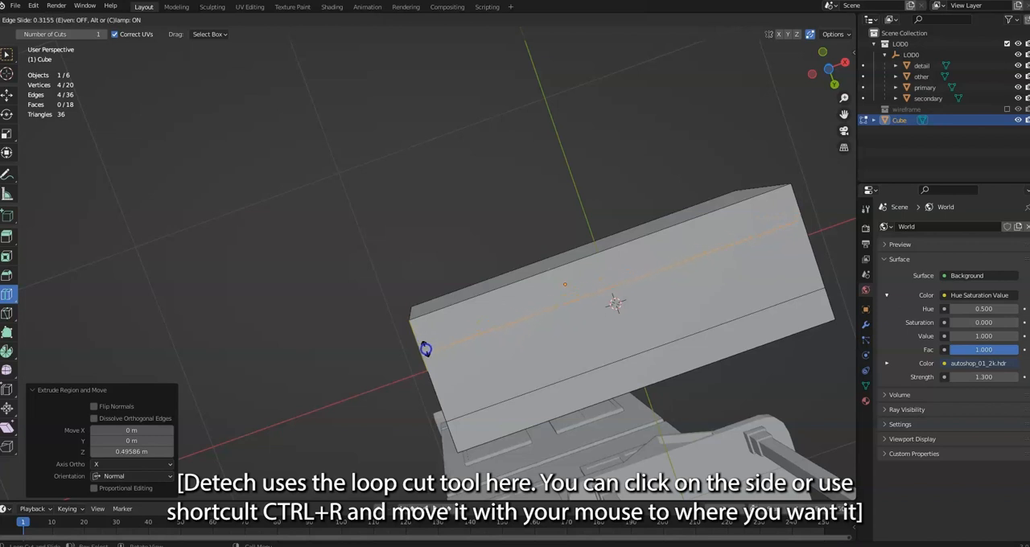
pyautogui.moveTo(425, 349); pyautogui.dragTo(425, 350)
pyautogui.click(605, 277)
# Add offset edge loops on both sides of the middle cut, near the bench's ends, with a factor of 0.922
pyautogui.moveTo(15, 306); pyautogui.dragTo(36, 319)
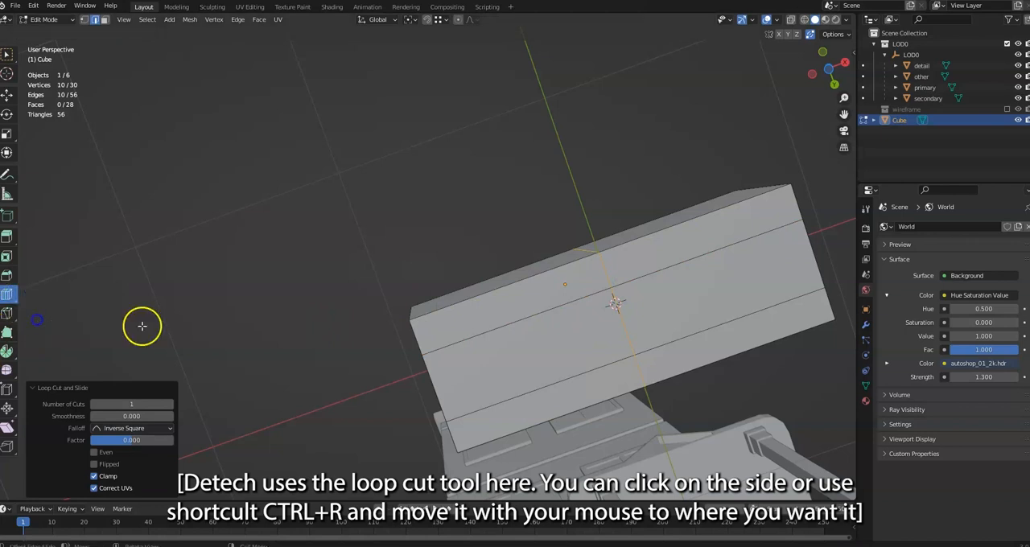
pyautogui.moveTo(603, 319); pyautogui.dragTo(612, 280)
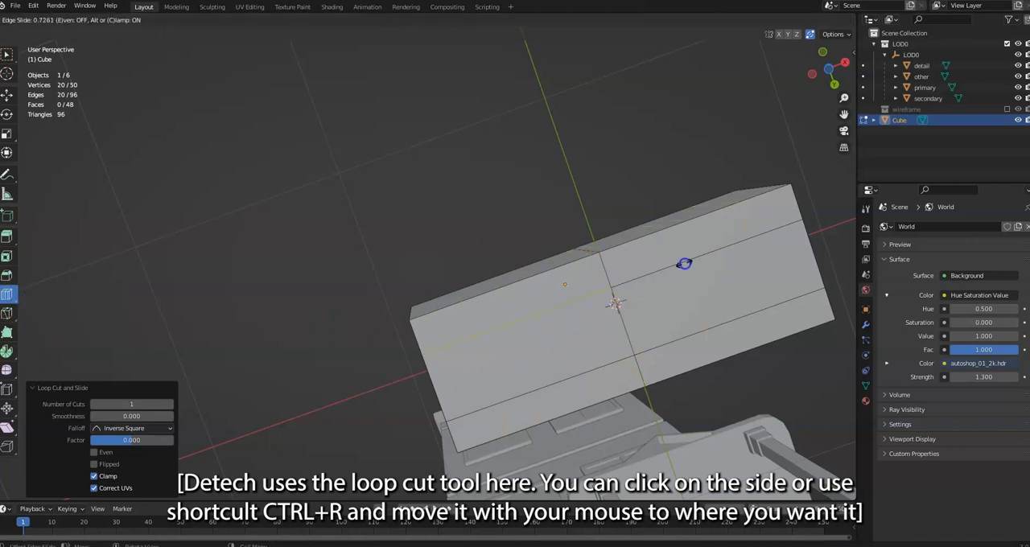
pyautogui.moveTo(694, 261); pyautogui.dragTo(693, 262)
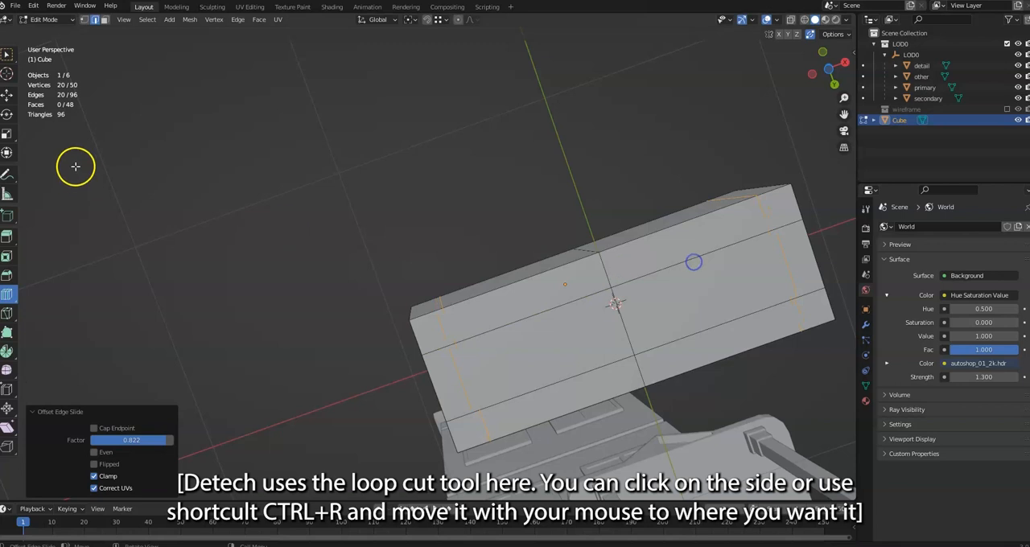
# Select all the faces on the bench's underside in face mode and activate the Move tool
pyautogui.click(105, 20)
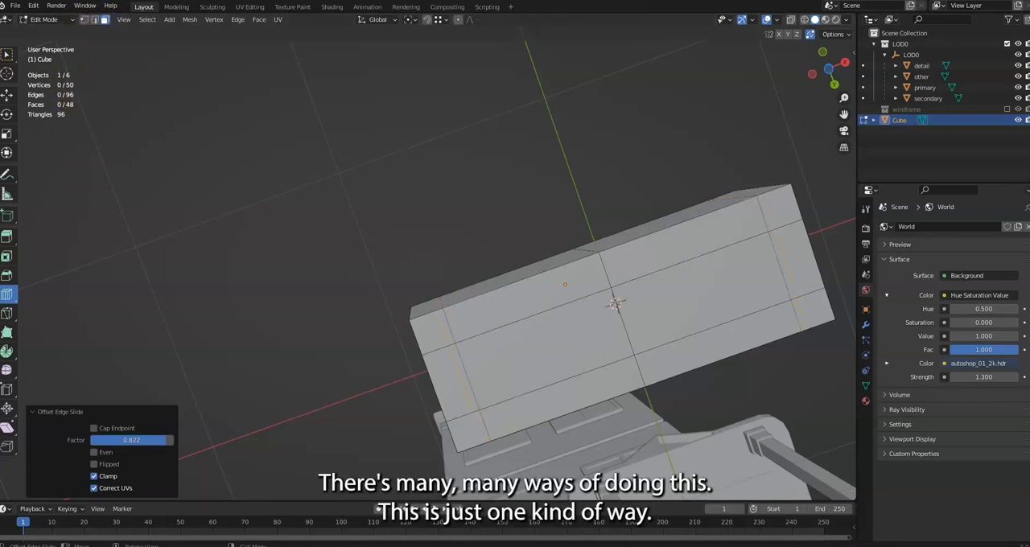
pyautogui.click(6, 51)
pyautogui.click(542, 334)
pyautogui.moveTo(531, 326); pyautogui.dragTo(526, 385, button='middle')
pyautogui.moveTo(532, 435); pyautogui.dragTo(555, 451, button='middle')
pyautogui.moveTo(496, 425); pyautogui.dragTo(488, 359, button='middle')
pyautogui.keyDown('ctrl'); pyautogui.click(502, 361); pyautogui.keyUp('ctrl')
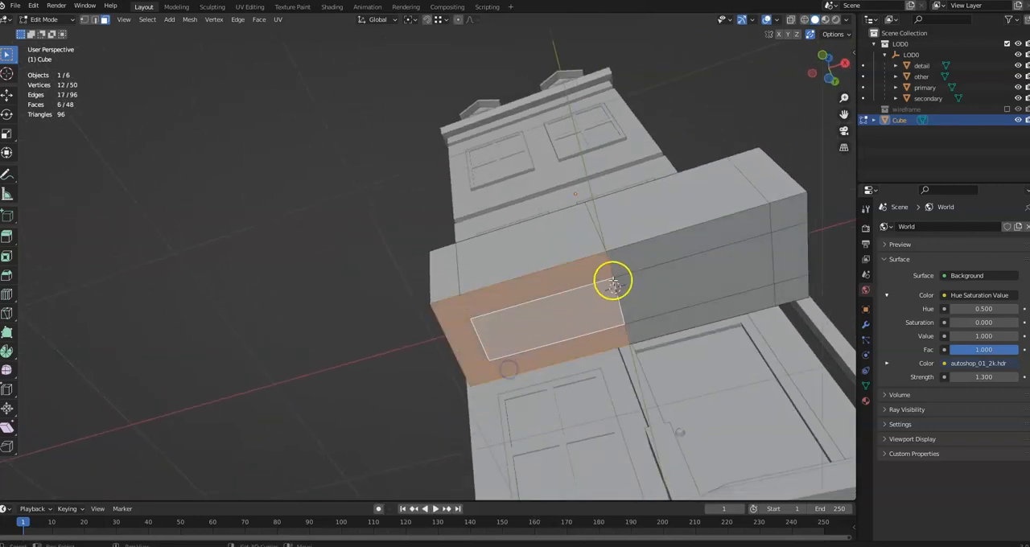
pyautogui.keyDown('ctrl'); pyautogui.click(751, 256); pyautogui.keyUp('ctrl')
pyautogui.keyDown('ctrl'); pyautogui.click(791, 272); pyautogui.keyUp('ctrl')
pyautogui.moveTo(600, 271); pyautogui.dragTo(626, 337, button='middle')
pyautogui.click(7, 95)
pyautogui.moveTo(579, 355); pyautogui.dragTo(577, 296)
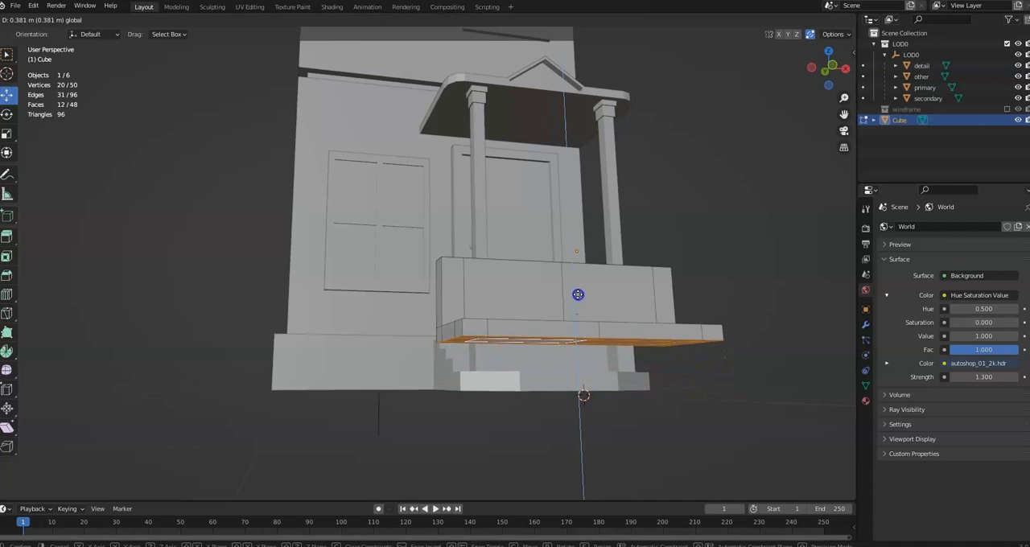
pyautogui.moveTo(577, 295); pyautogui.dragTo(577, 294)
pyautogui.click(148, 457)
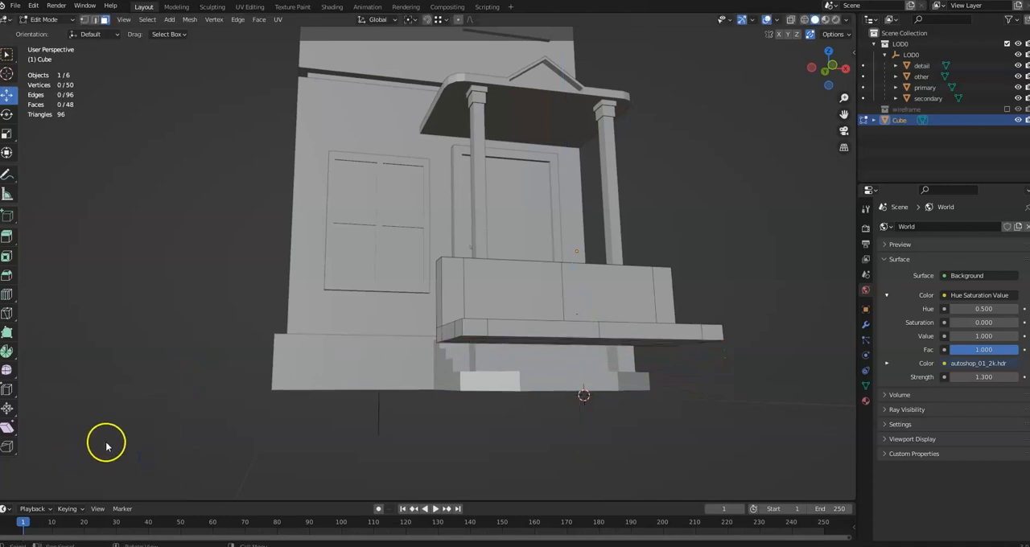
pyautogui.hotkey('ctrl', 'z')
pyautogui.hotkey('ctrl', 'z')
# Move the selected underside faces up along Z by 0.35 m
pyautogui.moveTo(575, 356); pyautogui.dragTo(575, 296)
pyautogui.click(129, 452)
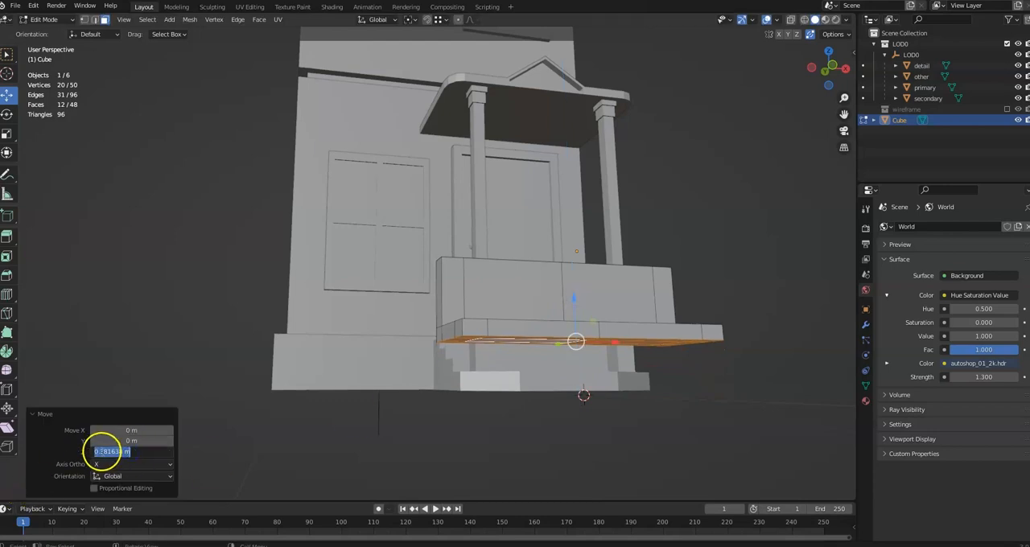
pyautogui.click(204, 463)
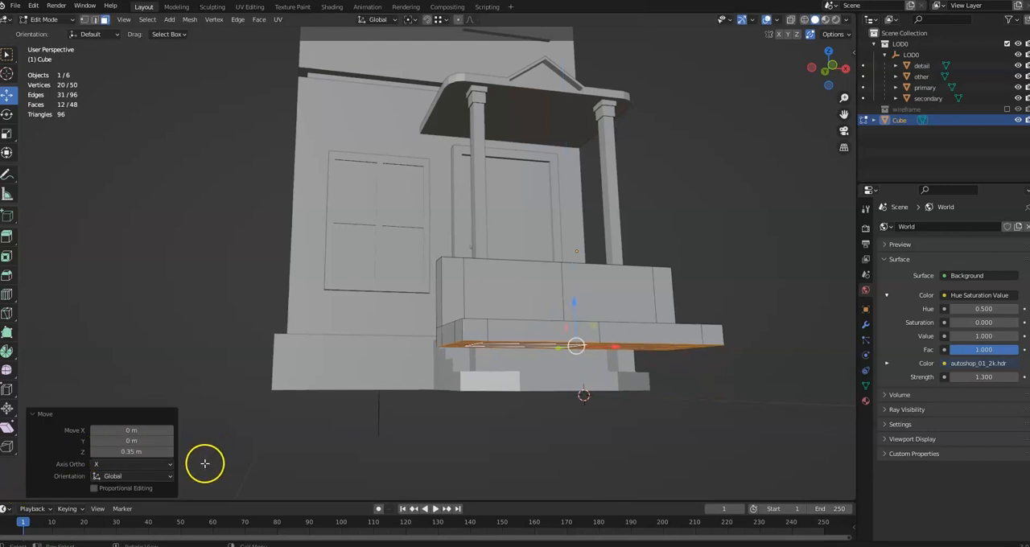
pyautogui.click(151, 452)
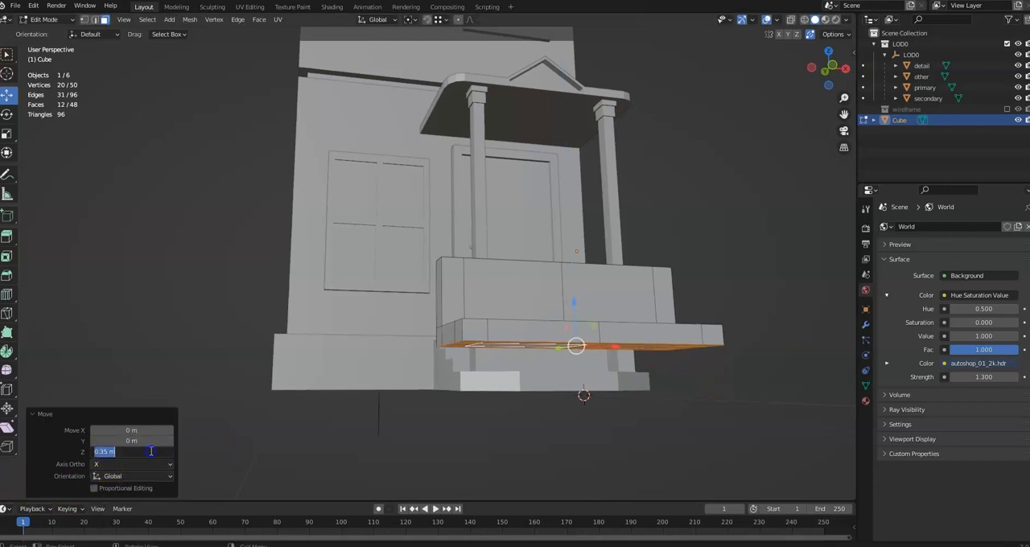
pyautogui.click(221, 466)
# Select the four corner faces of the seat's underside and extrude them downward to form the legs
pyautogui.moveTo(431, 417); pyautogui.dragTo(440, 371, button='middle')
pyautogui.click(482, 306)
pyautogui.keyDown('shift'); pyautogui.click(456, 355); pyautogui.keyUp('shift')
pyautogui.keyDown('shift'); pyautogui.click(672, 393); pyautogui.keyUp('shift')
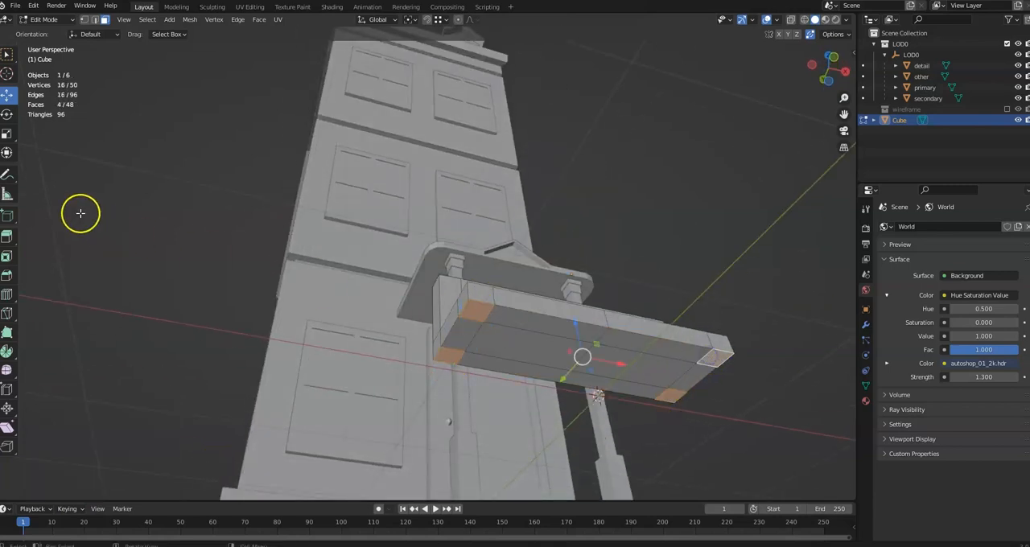
pyautogui.click(8, 235)
pyautogui.moveTo(590, 360); pyautogui.dragTo(584, 384, button='middle')
pyautogui.moveTo(557, 378); pyautogui.dragTo(569, 408)
pyautogui.click(140, 451)
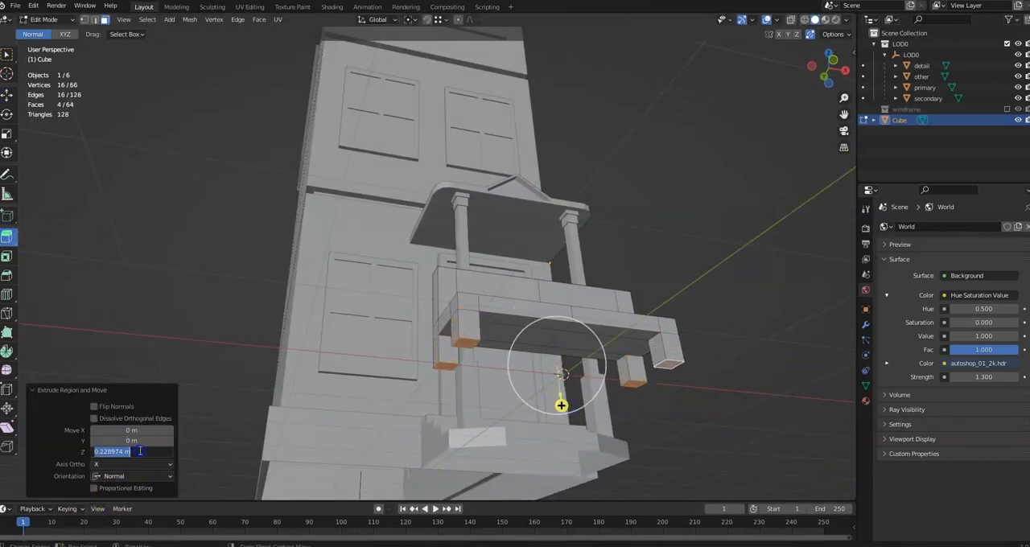
pyautogui.press('Return')
# Select the backrest's top faces and move them backward along Y by about 0.084 m to tilt the backrest
pyautogui.moveTo(379, 410); pyautogui.dragTo(352, 427, button='middle')
pyautogui.moveTo(590, 303); pyautogui.dragTo(561, 315, button='middle')
pyautogui.scroll(3, 494, 306)
pyautogui.click(702, 305)
pyautogui.scroll(-3, 686, 306)
pyautogui.moveTo(686, 306); pyautogui.dragTo(484, 318, button='middle')
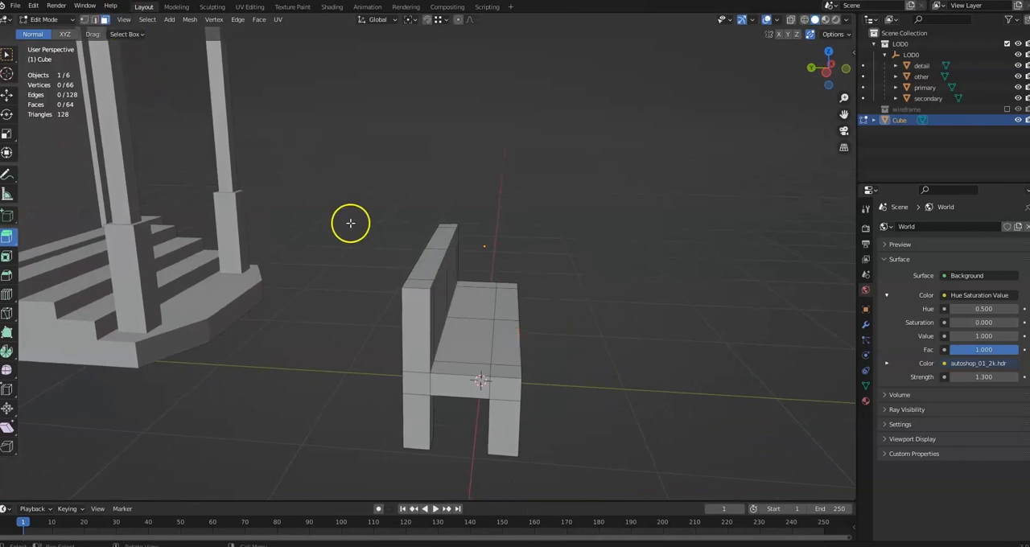
pyautogui.click(429, 264)
pyautogui.keyDown('shift'); pyautogui.click(442, 236); pyautogui.keyUp('shift')
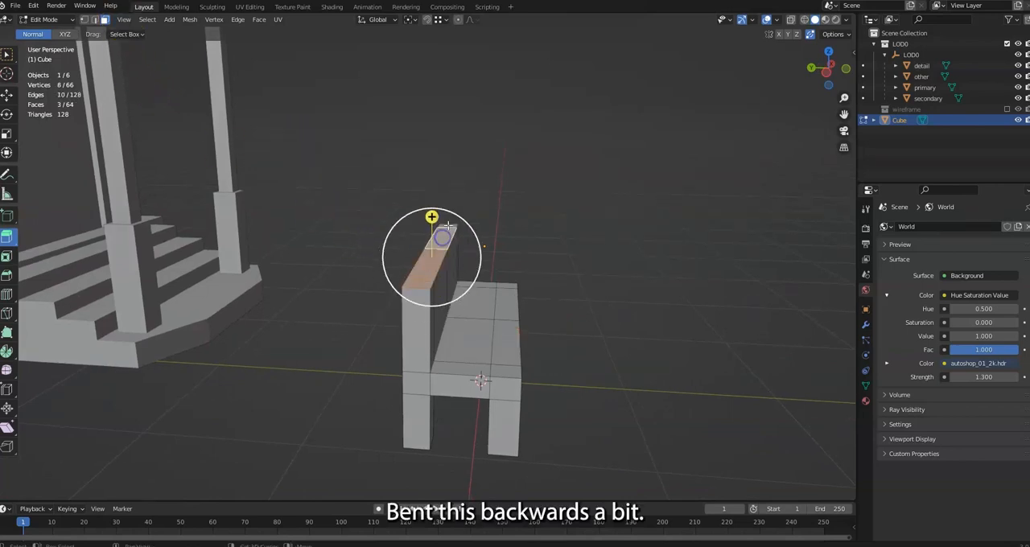
pyautogui.click(11, 97)
pyautogui.moveTo(413, 237); pyautogui.dragTo(397, 245)
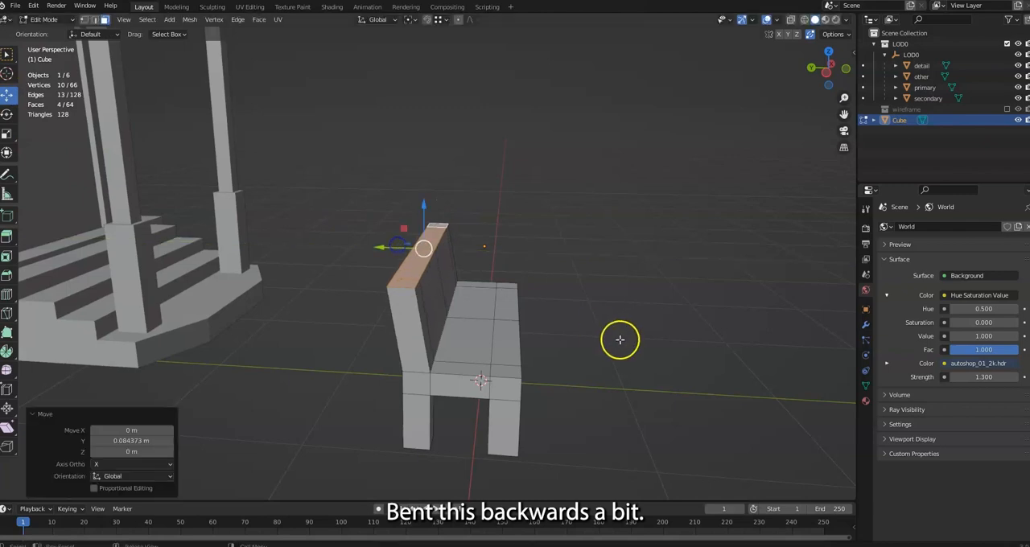
# Deselect the backrest faces and examine the bench's shape and its triangle count
pyautogui.moveTo(620, 341); pyautogui.dragTo(574, 320, button='middle')
pyautogui.click(659, 290)
pyautogui.moveTo(659, 290); pyautogui.dragTo(513, 379, button='middle')
pyautogui.moveTo(331, 415); pyautogui.dragTo(386, 408, button='middle')
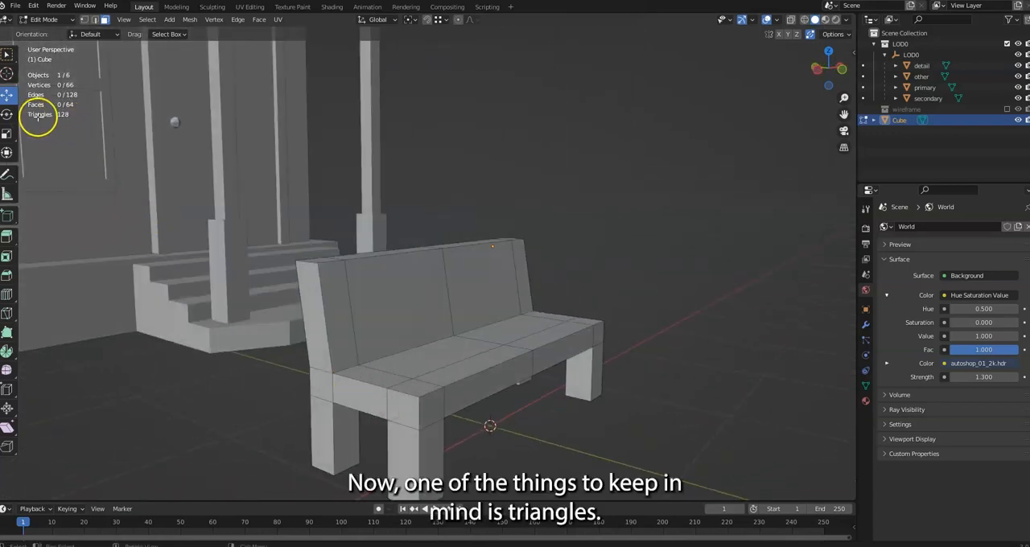
pyautogui.moveTo(333, 297); pyautogui.dragTo(361, 316, button='middle')
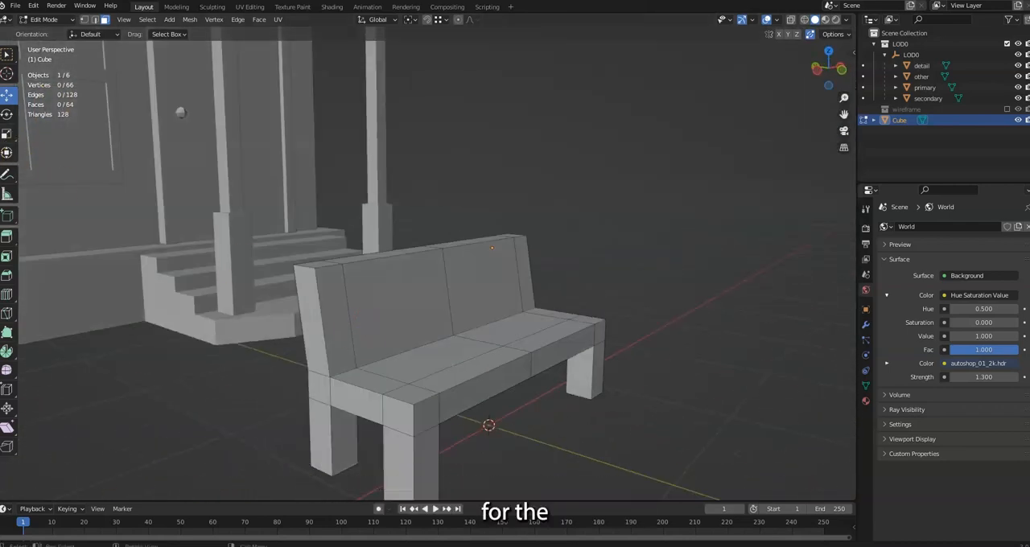
pyautogui.scroll(1, 427, 354)
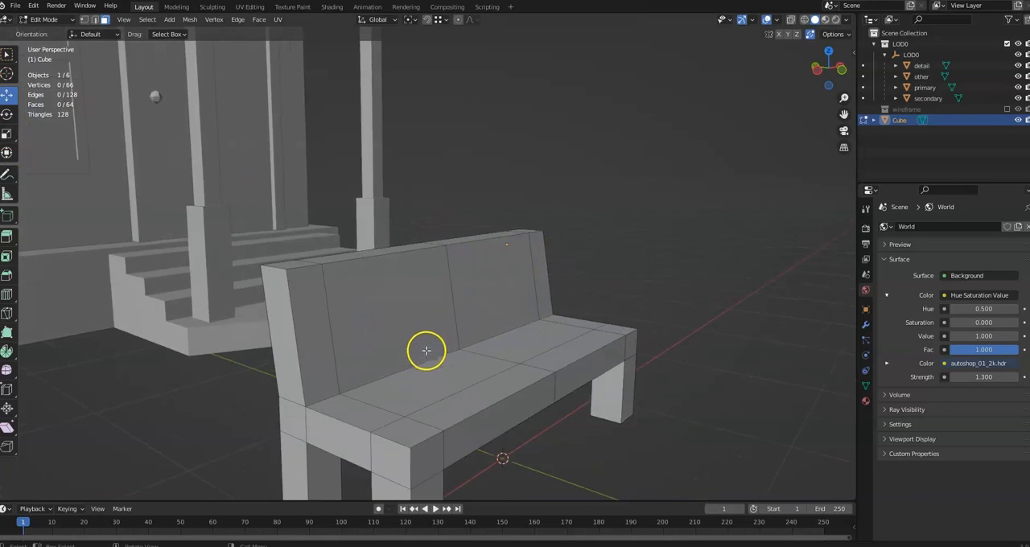
# Select the seat's underside faces between the legs and try to raise them along Z
pyautogui.moveTo(401, 325); pyautogui.dragTo(313, 274, button='middle')
pyautogui.click(260, 294)
pyautogui.keyDown('shift'); pyautogui.click(260, 295); pyautogui.keyUp('shift')
pyautogui.keyDown('shift'); pyautogui.click(242, 301); pyautogui.keyUp('shift')
pyautogui.keyDown('shift'); pyautogui.click(311, 312); pyautogui.keyUp('shift')
pyautogui.keyDown('shift'); pyautogui.click(476, 301); pyautogui.keyUp('shift')
pyautogui.keyDown('shift'); pyautogui.click(480, 282); pyautogui.keyUp('shift')
pyautogui.keyDown('shift'); pyautogui.click(485, 258); pyautogui.keyUp('shift')
pyautogui.moveTo(534, 287); pyautogui.dragTo(498, 343, button='middle')
pyautogui.keyDown('shift'); pyautogui.click(586, 302); pyautogui.keyUp('shift')
pyautogui.moveTo(425, 272); pyautogui.dragTo(425, 258)
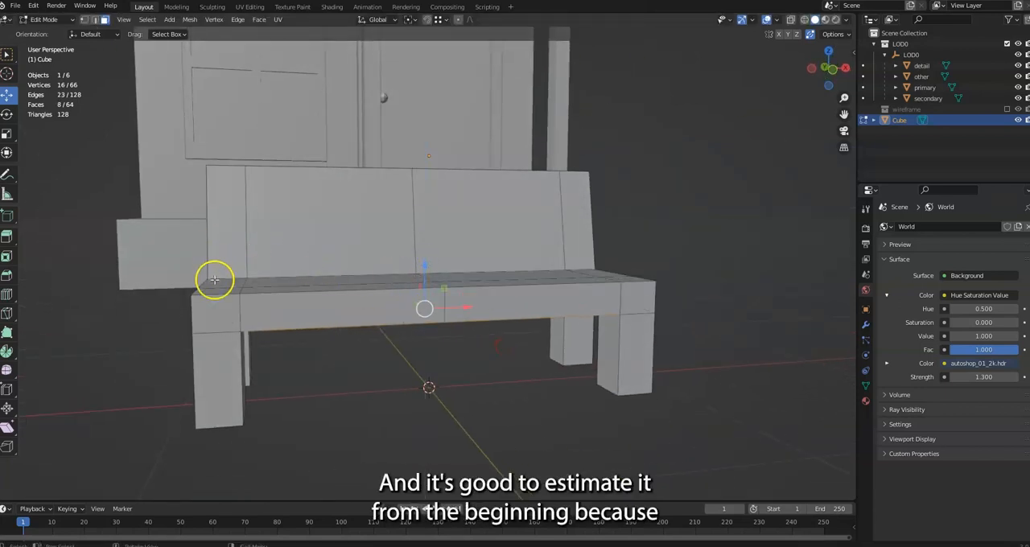
# Add the outer edges at the leg tops to the selection in edge mode and raise it along Z to thin the seat
pyautogui.moveTo(214, 278); pyautogui.dragTo(252, 278, button='middle')
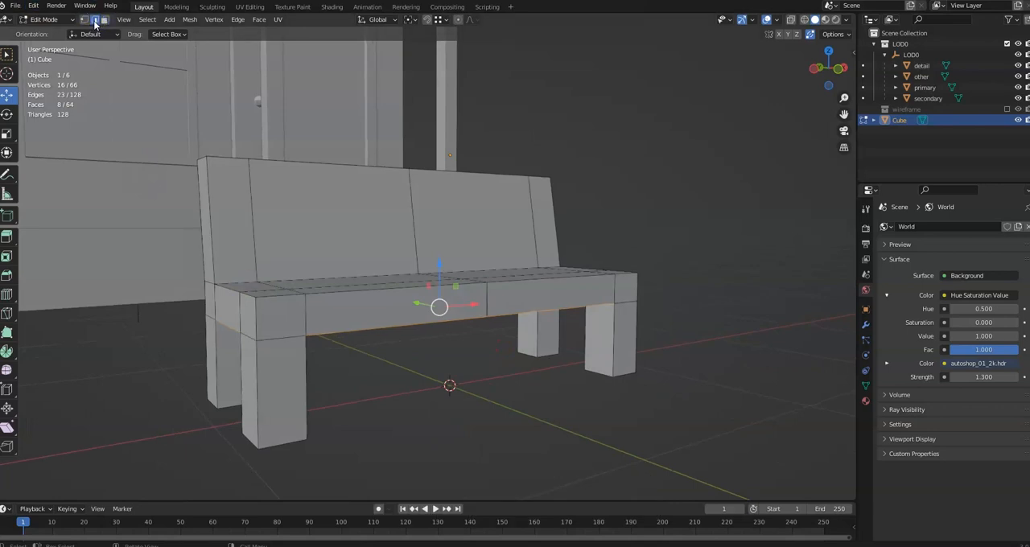
pyautogui.moveTo(209, 316); pyautogui.dragTo(399, 310, button='middle')
pyautogui.keyDown('shift'); pyautogui.click(612, 318); pyautogui.keyUp('shift')
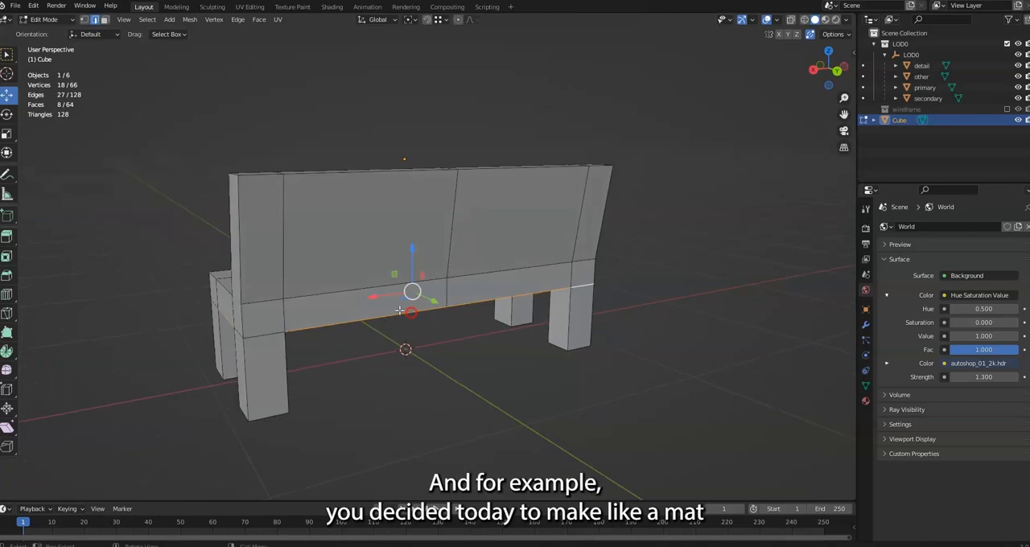
pyautogui.moveTo(266, 334); pyautogui.dragTo(428, 329, button='middle')
pyautogui.keyDown('shift'); pyautogui.click(293, 366); pyautogui.keyUp('shift')
pyautogui.keyDown('shift'); pyautogui.click(513, 354); pyautogui.keyUp('shift')
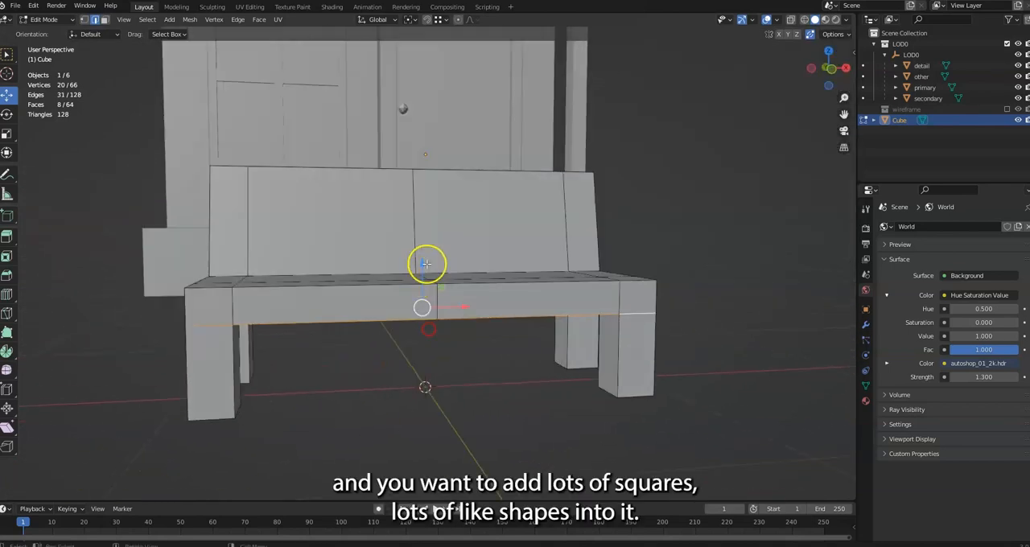
pyautogui.moveTo(420, 267); pyautogui.dragTo(421, 249)
pyautogui.moveTo(421, 249); pyautogui.dragTo(459, 253, button='middle')
pyautogui.moveTo(459, 253); pyautogui.dragTo(448, 257)
# Select the edge loop running lengthwise along the seat
pyautogui.moveTo(448, 258); pyautogui.dragTo(479, 369, button='middle')
pyautogui.moveTo(359, 277); pyautogui.dragTo(406, 284, button='middle')
pyautogui.moveTo(343, 305); pyautogui.dragTo(342, 357, button='middle')
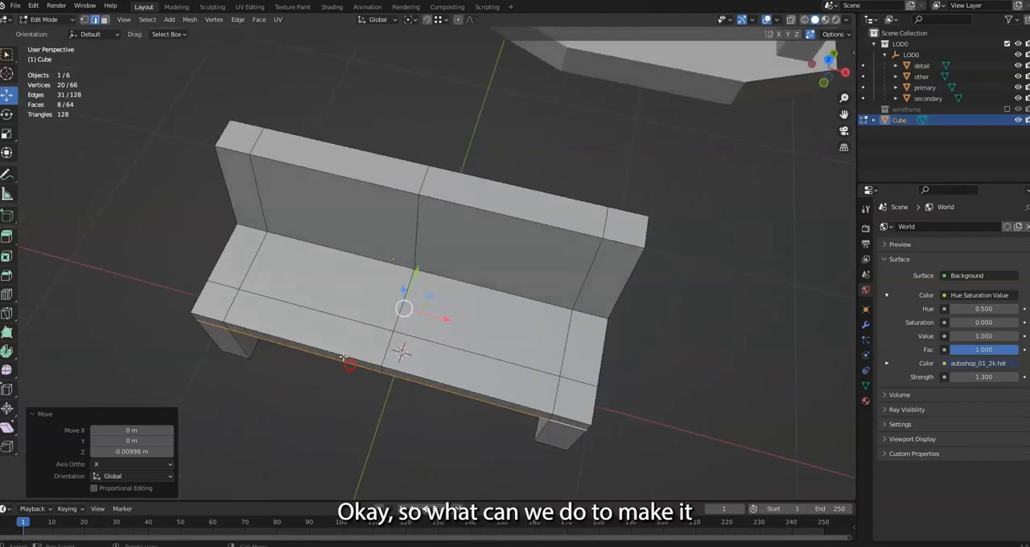
pyautogui.moveTo(13, 299); pyautogui.dragTo(28, 298)
pyautogui.click(35, 300)
pyautogui.click(8, 53)
pyautogui.keyDown('alt'); pyautogui.click(312, 307); pyautogui.keyUp('alt')
pyautogui.moveTo(311, 307); pyautogui.dragTo(332, 300, button='middle')
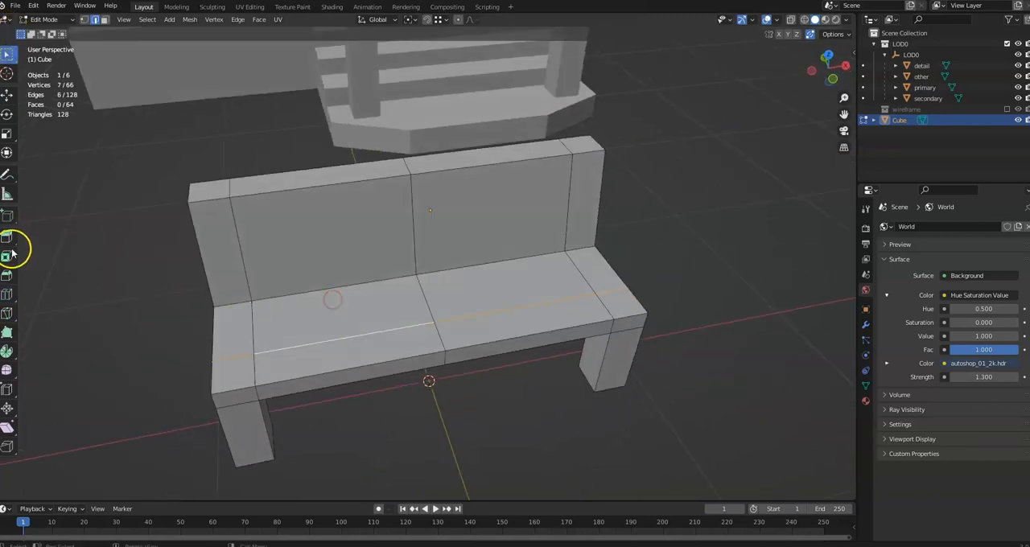
# Add two lengthwise loop cuts to the seat, one near the front edge and one beside the backrest with a factor of -0.710
pyautogui.moveTo(326, 372); pyautogui.dragTo(404, 349, button='middle')
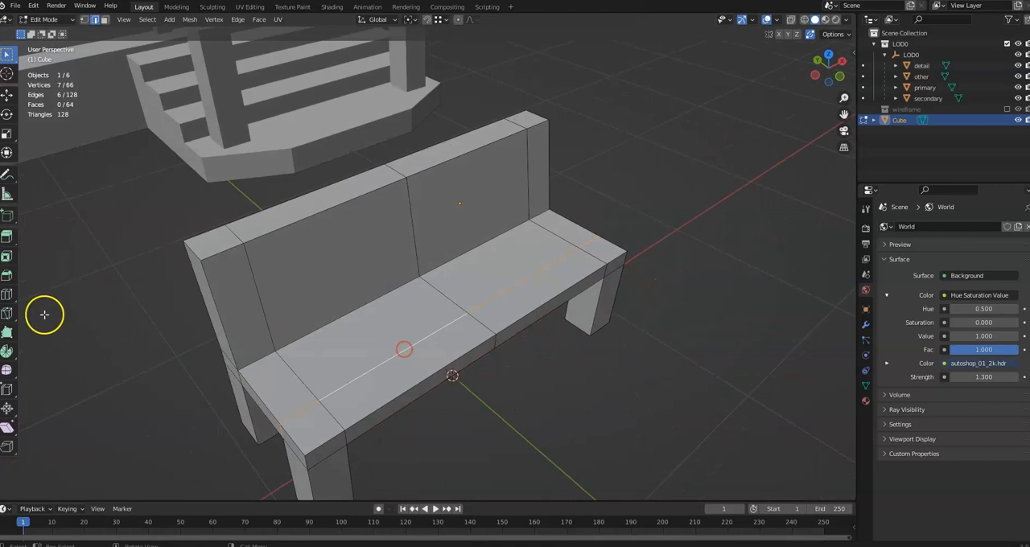
pyautogui.click(7, 297)
pyautogui.moveTo(317, 421); pyautogui.dragTo(325, 425)
pyautogui.moveTo(271, 375); pyautogui.dragTo(233, 367)
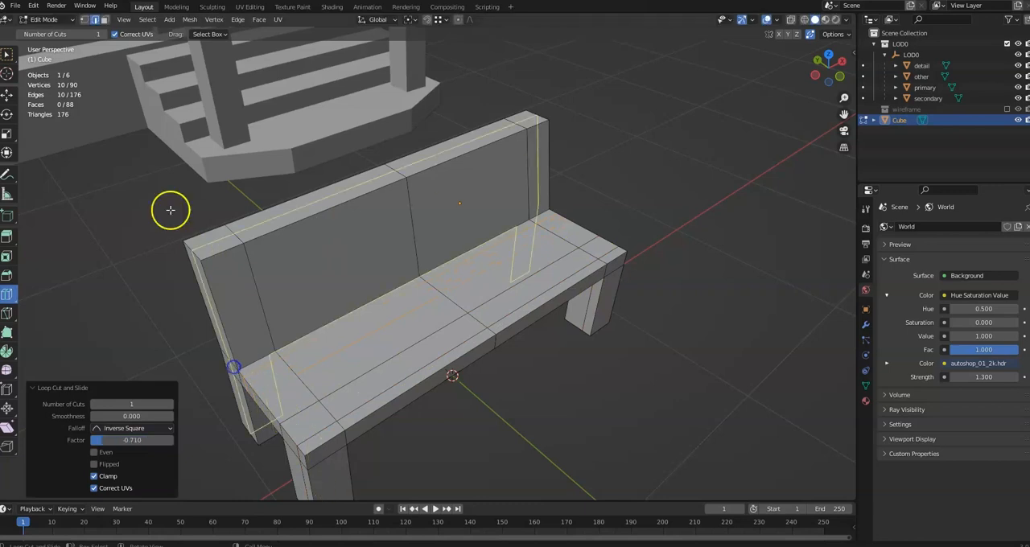
# Select the lengthwise edge running along the middle of the seat and dissolve it
pyautogui.click(8, 55)
pyautogui.keyDown('alt'); pyautogui.click(355, 383); pyautogui.keyUp('alt')
pyautogui.press('x')
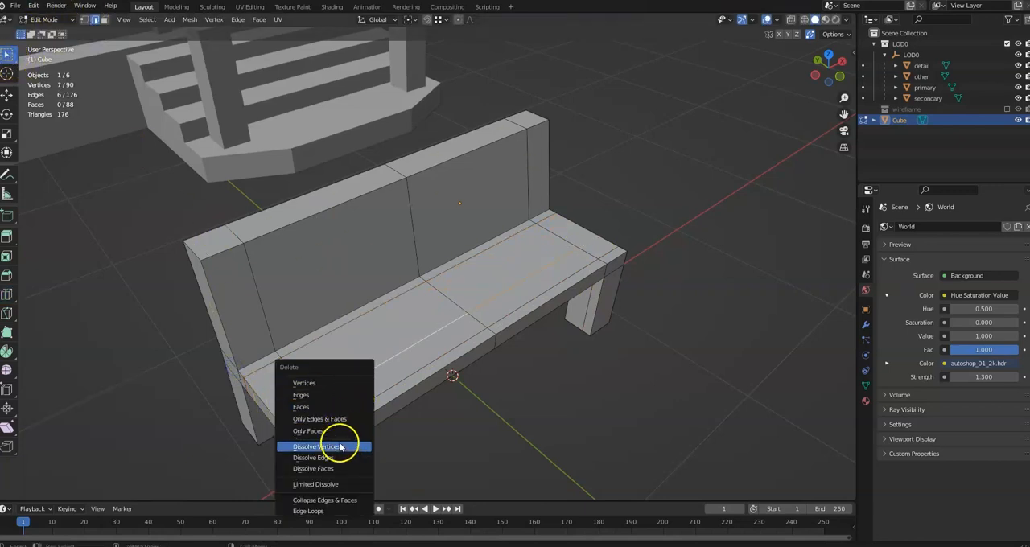
pyautogui.click(330, 457)
# Add two horizontal loop cuts to the backrest, one near its top edge and one just above the seat with a factor of 0.789
pyautogui.moveTo(381, 448); pyautogui.dragTo(320, 264, button='middle')
pyautogui.moveTo(487, 273); pyautogui.dragTo(426, 205, button='middle')
pyautogui.moveTo(361, 242); pyautogui.dragTo(300, 238, button='middle')
pyautogui.moveTo(234, 211); pyautogui.dragTo(136, 247, button='middle')
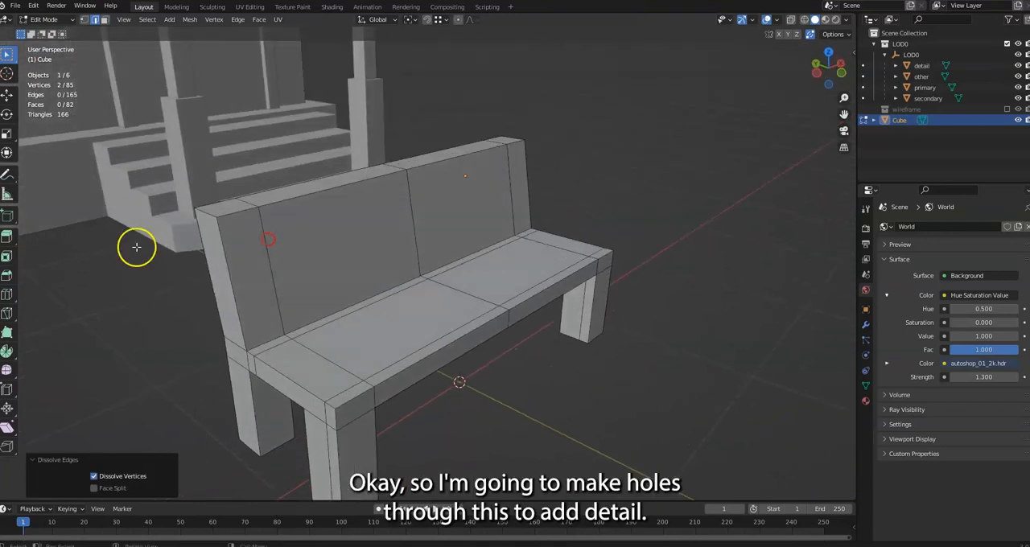
pyautogui.click(6, 295)
pyautogui.moveTo(240, 271); pyautogui.dragTo(225, 220)
pyautogui.moveTo(223, 285); pyautogui.dragTo(241, 326)
pyautogui.moveTo(310, 287); pyautogui.dragTo(280, 276, button='middle')
pyautogui.click(10, 54)
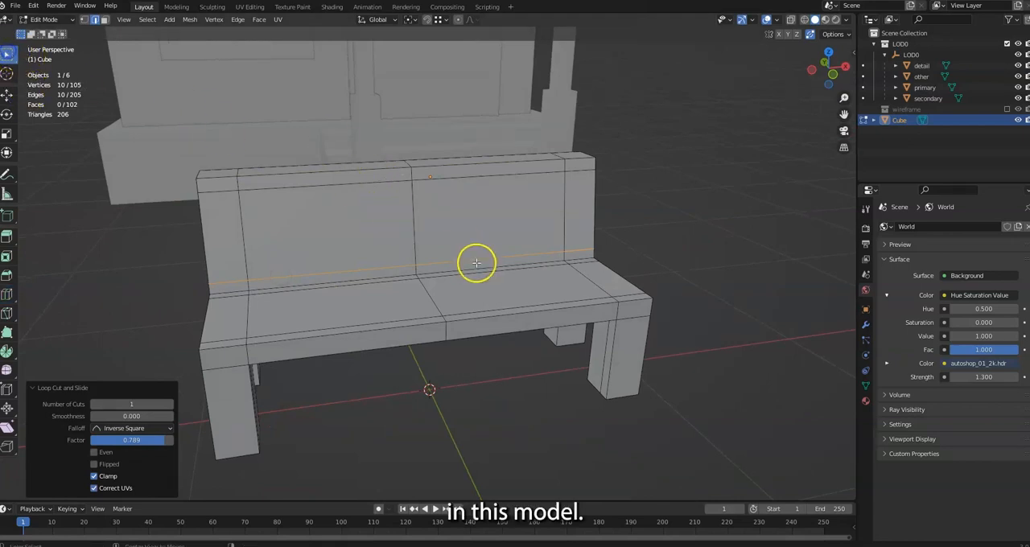
# Dissolve the middle edge loop that runs across the backrest and seat
pyautogui.keyDown('alt'); pyautogui.click(412, 214); pyautogui.keyUp('alt')
pyautogui.press('x')
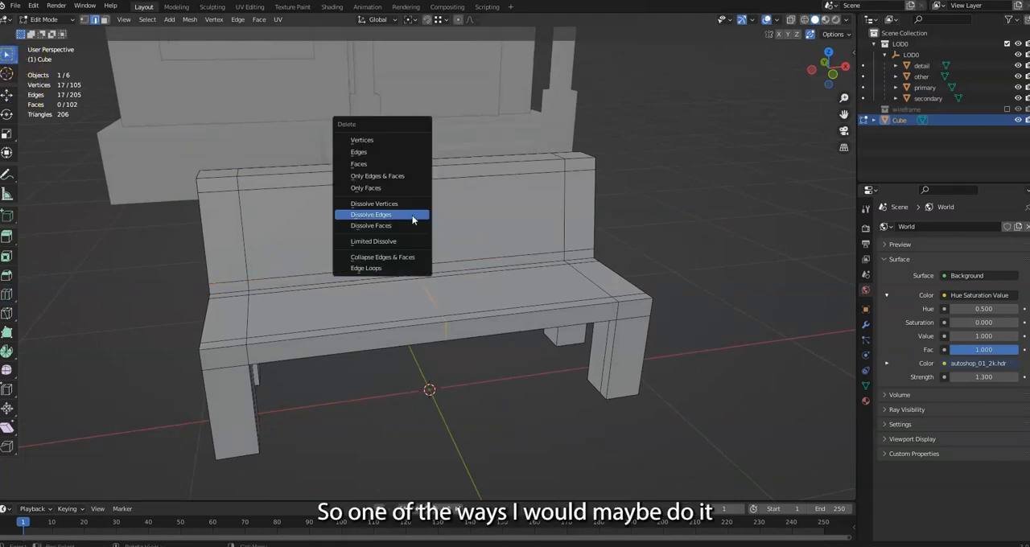
pyautogui.click(413, 216)
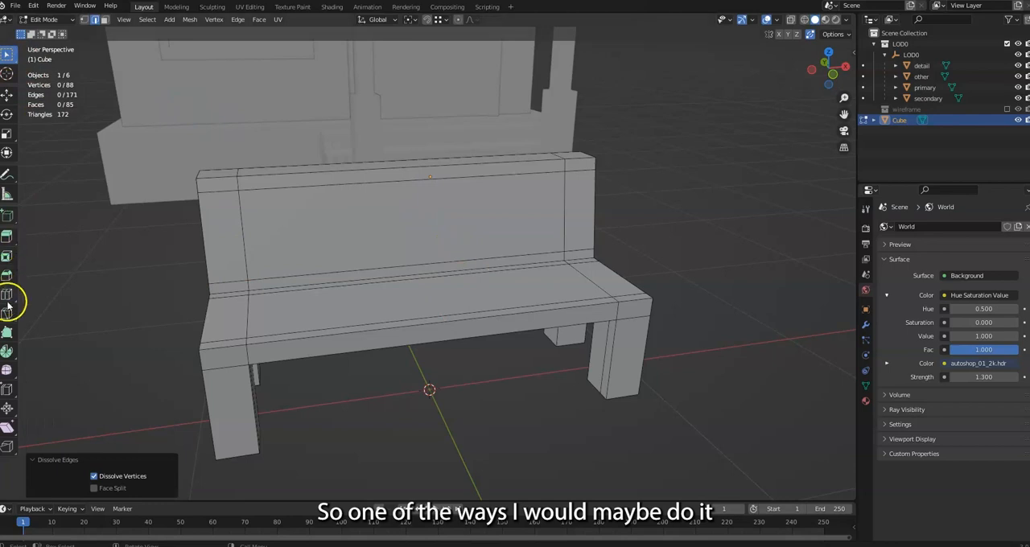
# Add 20 evenly spaced loop cuts across the backrest and seat between the two end sections
pyautogui.click(8, 297)
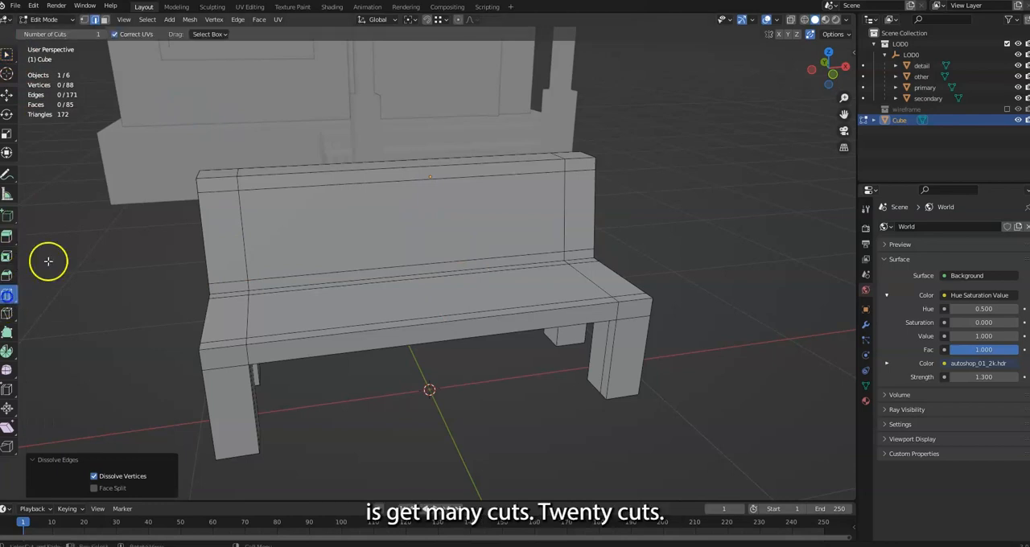
pyautogui.click(91, 35)
pyautogui.write('20')
pyautogui.press('Return')
pyautogui.click(373, 266)
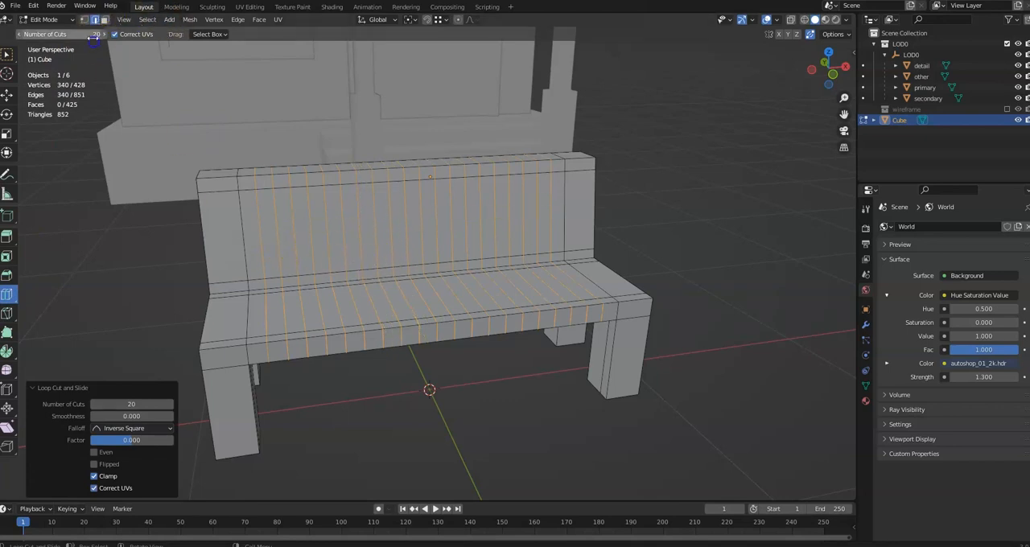
# Try a loop cut with eight cuts on the backrest and undo it
pyautogui.write('8')
pyautogui.press('Return')
pyautogui.click(276, 218)
pyautogui.hotkey('ctrl', 'z')
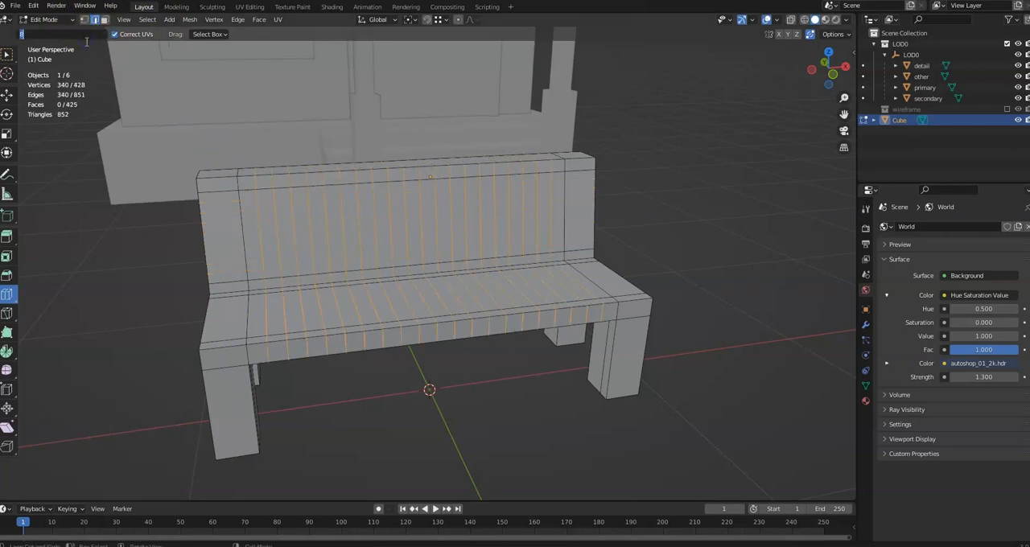
# Add five horizontal loop cuts to the backrest
pyautogui.write('5')
pyautogui.press('Return')
pyautogui.click(352, 216)
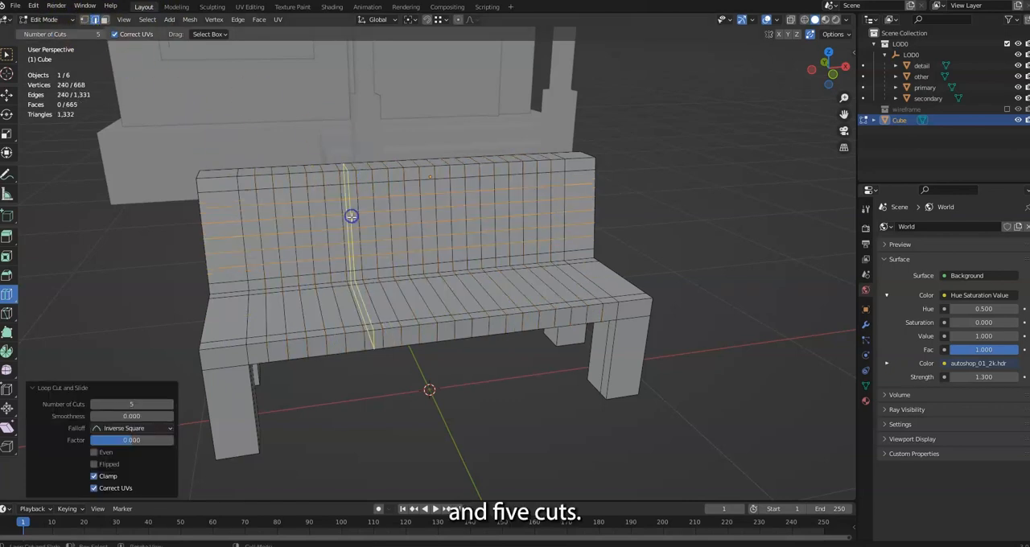
# Try three lengthwise loop cuts on the seat and undo them
pyautogui.click(386, 305)
pyautogui.moveTo(386, 304); pyautogui.dragTo(418, 346, button='middle')
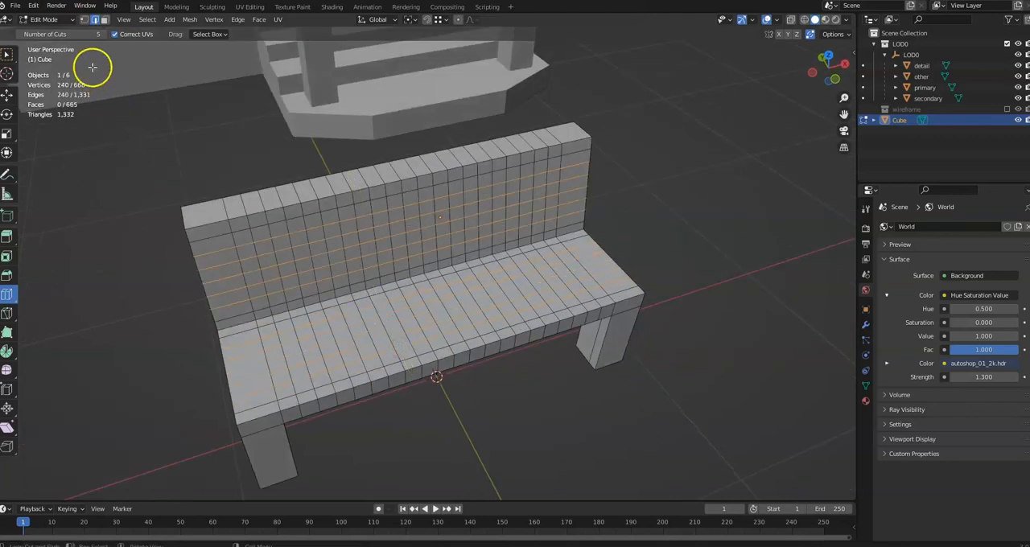
pyautogui.write('3')
pyautogui.press('Return')
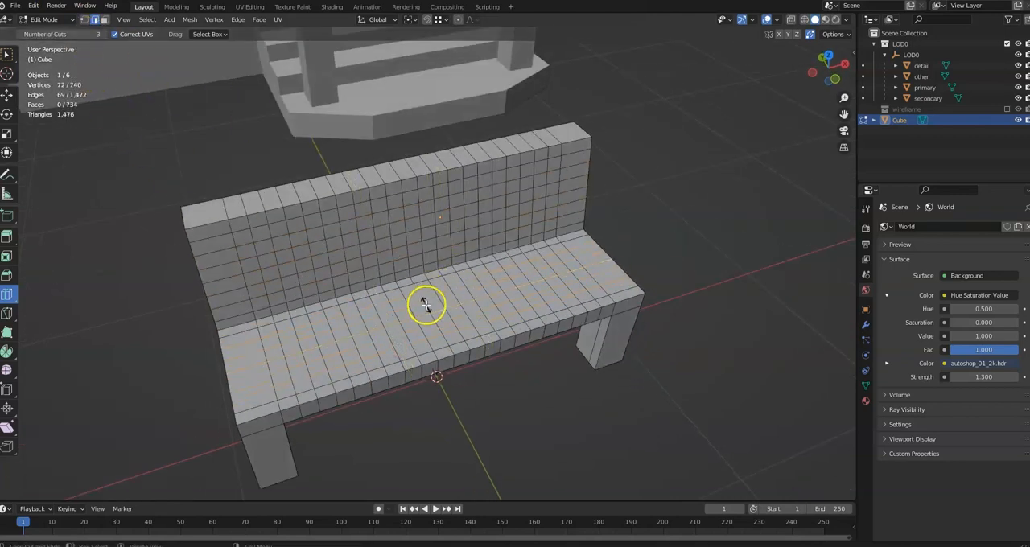
pyautogui.click(432, 306)
pyautogui.moveTo(436, 306); pyautogui.dragTo(441, 324, button='middle')
pyautogui.hotkey('ctrl', 'z')
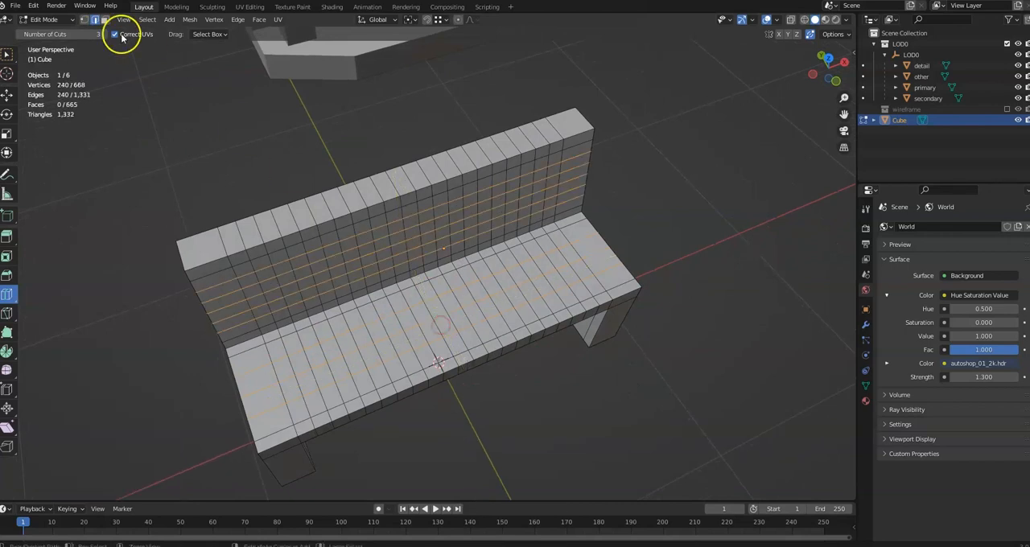
# Add four lengthwise loop cuts to the seat
pyautogui.click(90, 35)
pyautogui.write('4')
pyautogui.press('Return')
pyautogui.click(372, 306)
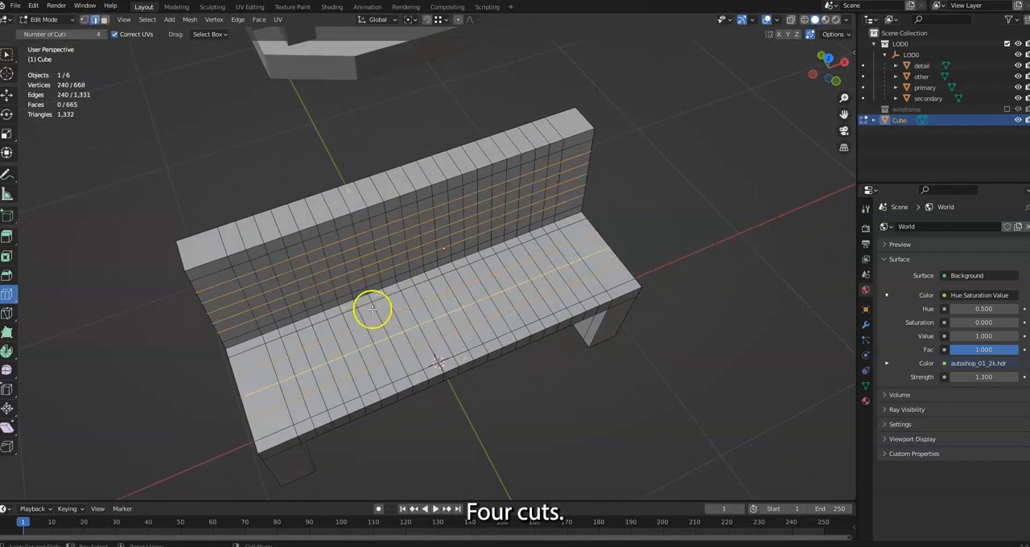
pyautogui.moveTo(373, 334); pyautogui.dragTo(318, 286, button='middle')
# In face mode, try to bridge a small front face of the backrest with the matching face on its rear
pyautogui.keyDown('shift'); pyautogui.click(105, 20); pyautogui.keyUp('shift')
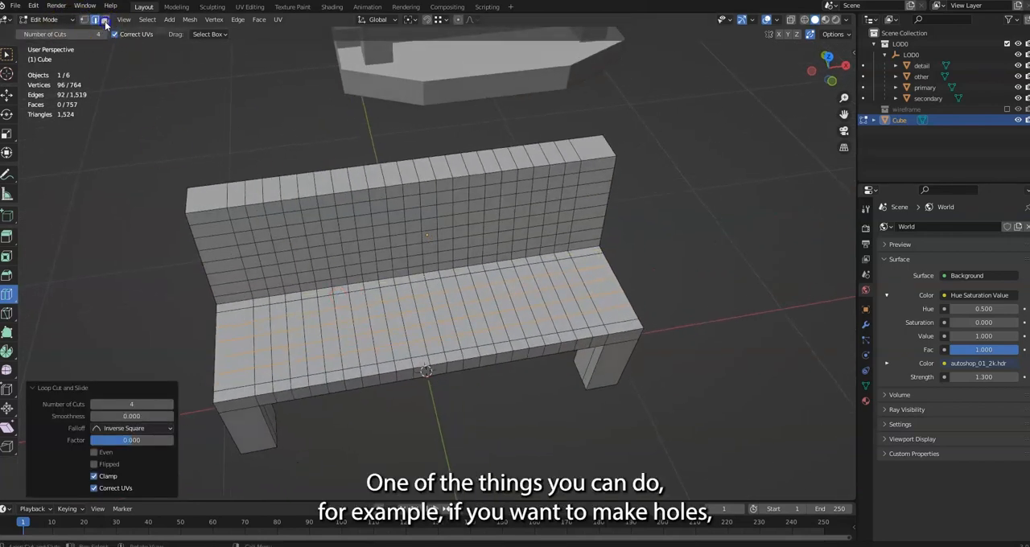
pyautogui.click(7, 55)
pyautogui.scroll(1, 161, 205)
pyautogui.moveTo(161, 204); pyautogui.dragTo(361, 248, button='middle')
pyautogui.click(202, 202)
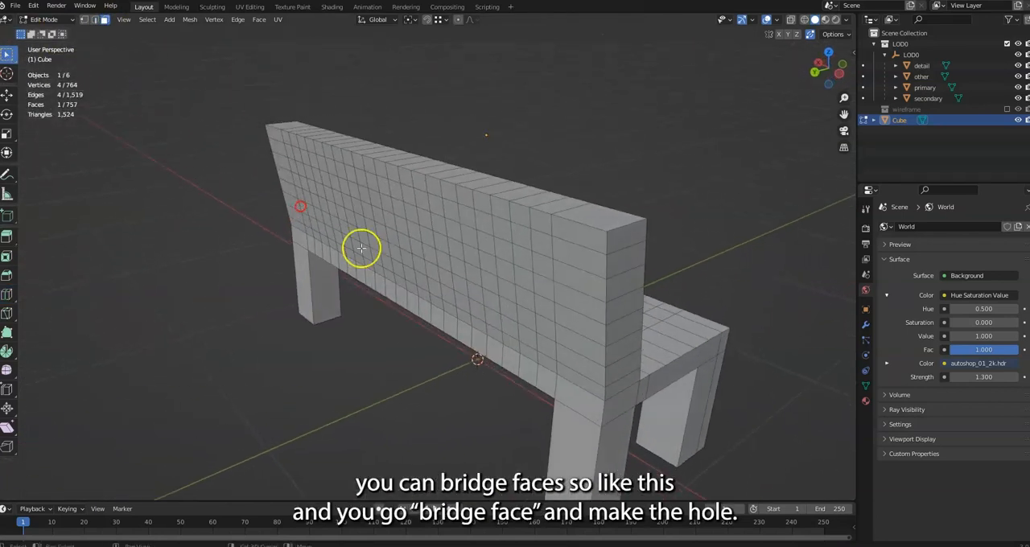
pyautogui.rightClick(545, 243)
pyautogui.click(508, 337)
# Select separate small faces on the front of the backrest as a possible hole pattern
pyautogui.moveTo(540, 290); pyautogui.dragTo(593, 260, button='middle')
pyautogui.scroll(-1, 593, 260)
pyautogui.click(549, 191)
pyautogui.moveTo(550, 190); pyautogui.dragTo(402, 226, button='middle')
pyautogui.keyDown('ctrl'); pyautogui.click(275, 216); pyautogui.keyUp('ctrl')
pyautogui.moveTo(356, 251); pyautogui.dragTo(323, 235, button='middle')
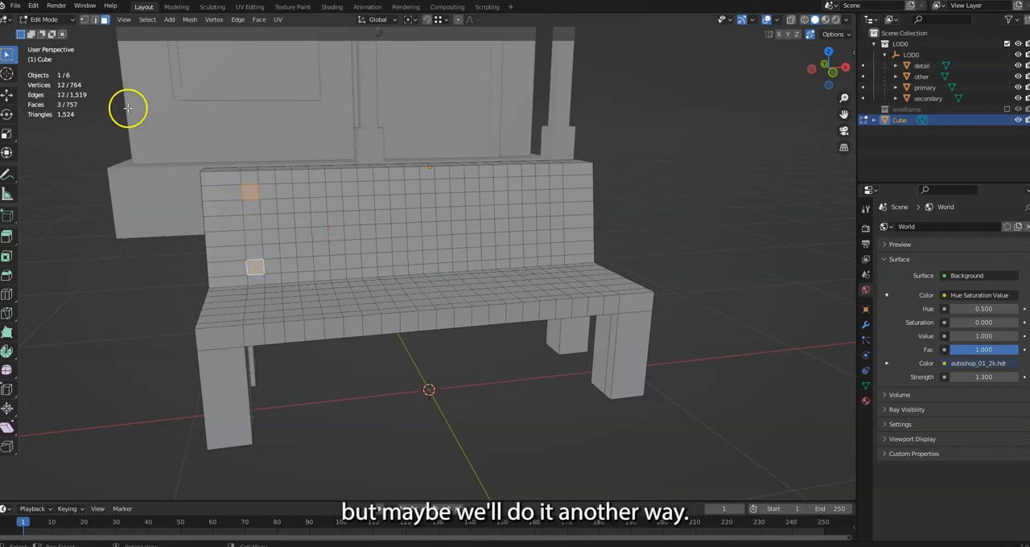
# Undo the face selections, the four seat cuts and the five backrest cuts, back to the 20 crosswise cuts
pyautogui.hotkey('ctrl', 'z')
pyautogui.hotkey('ctrl', 'z')
pyautogui.hotkey('ctrl', 'z')
pyautogui.hotkey('ctrl', 'z')
pyautogui.hotkey('ctrl', 'z')
pyautogui.hotkey('ctrl', 'z')
pyautogui.hotkey('ctrl', 'z')
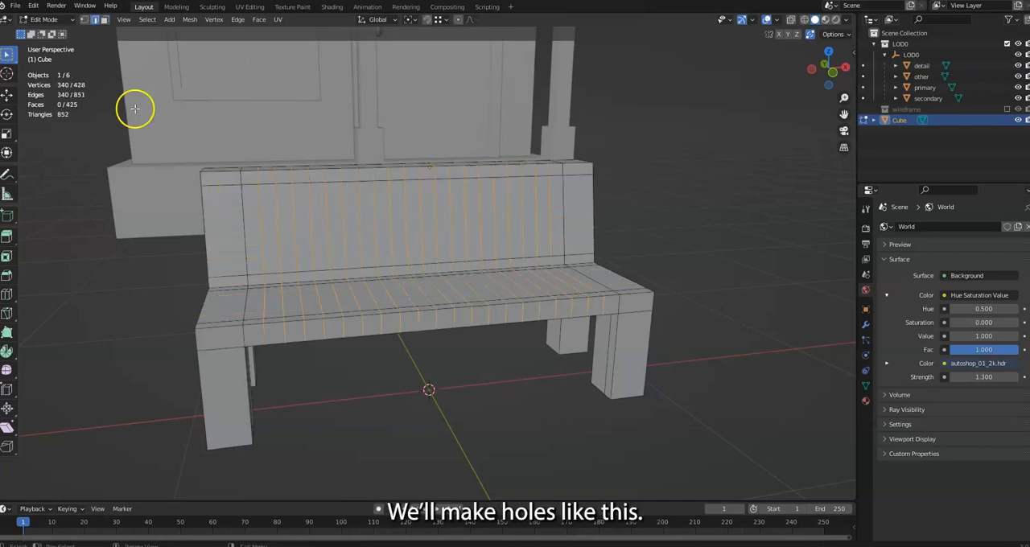
# Open the first two backrest gaps at the left end by bridging alternate front strip faces with their rear counterparts
pyautogui.click(107, 20)
pyautogui.click(249, 225)
pyautogui.moveTo(249, 224); pyautogui.dragTo(490, 260, button='middle')
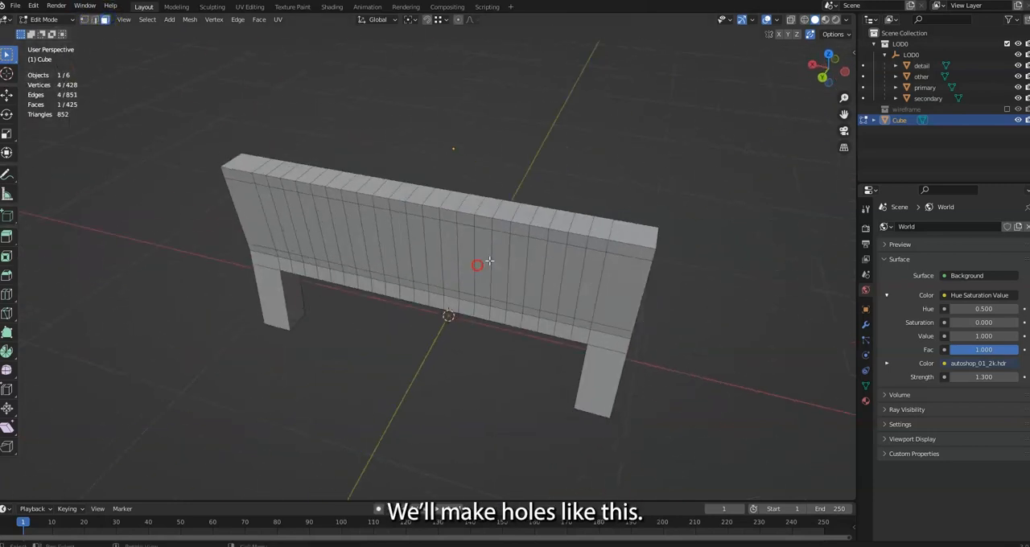
pyautogui.rightClick(589, 281)
pyautogui.click(553, 280)
pyautogui.click(554, 275)
pyautogui.moveTo(554, 274); pyautogui.dragTo(373, 260, button='middle')
pyautogui.keyDown('shift'); pyautogui.click(284, 243); pyautogui.keyUp('shift')
pyautogui.rightClick(283, 243)
pyautogui.click(288, 243)
# Bridge the front and rear faces of the third and fourth backrest gaps, leaving one strip between gaps as a slat
pyautogui.click(321, 232)
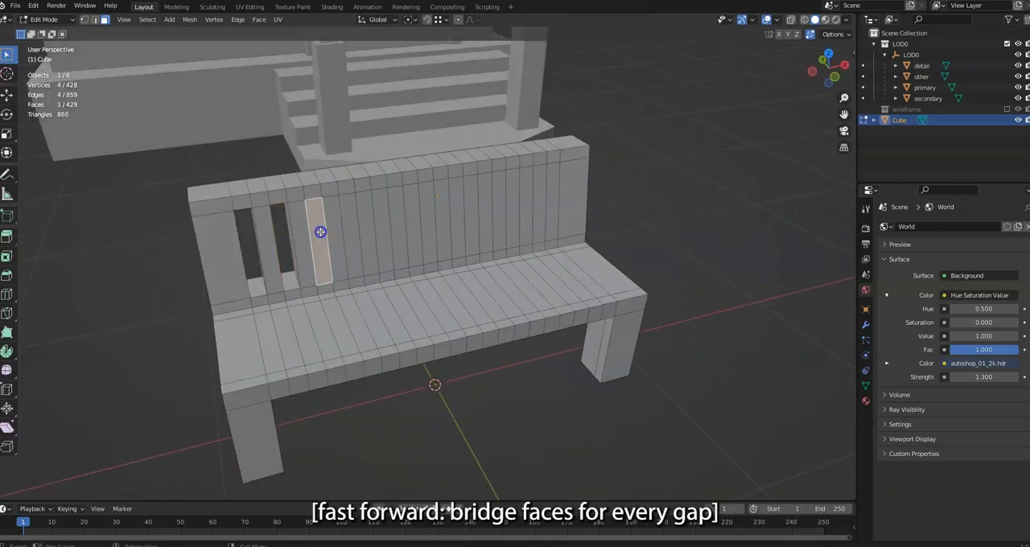
pyautogui.moveTo(320, 232); pyautogui.dragTo(553, 216, button='middle')
pyautogui.keyDown('shift'); pyautogui.click(519, 233); pyautogui.keyUp('shift')
pyautogui.rightClick(519, 233)
pyautogui.click(518, 233)
pyautogui.click(483, 226)
pyautogui.moveTo(484, 226); pyautogui.dragTo(370, 209, button='middle')
pyautogui.keyDown('shift'); pyautogui.click(370, 223); pyautogui.keyUp('shift')
pyautogui.rightClick(371, 223)
# Bridge the front and rear strip faces for the fifth and sixth backrest gaps
pyautogui.keyDown('shift'); pyautogui.click(433, 222); pyautogui.keyUp('shift')
pyautogui.rightClick(433, 222)
pyautogui.click(432, 223)
pyautogui.click(403, 209)
pyautogui.keyDown('shift'); pyautogui.click(415, 216); pyautogui.keyUp('shift')
pyautogui.rightClick(416, 215)
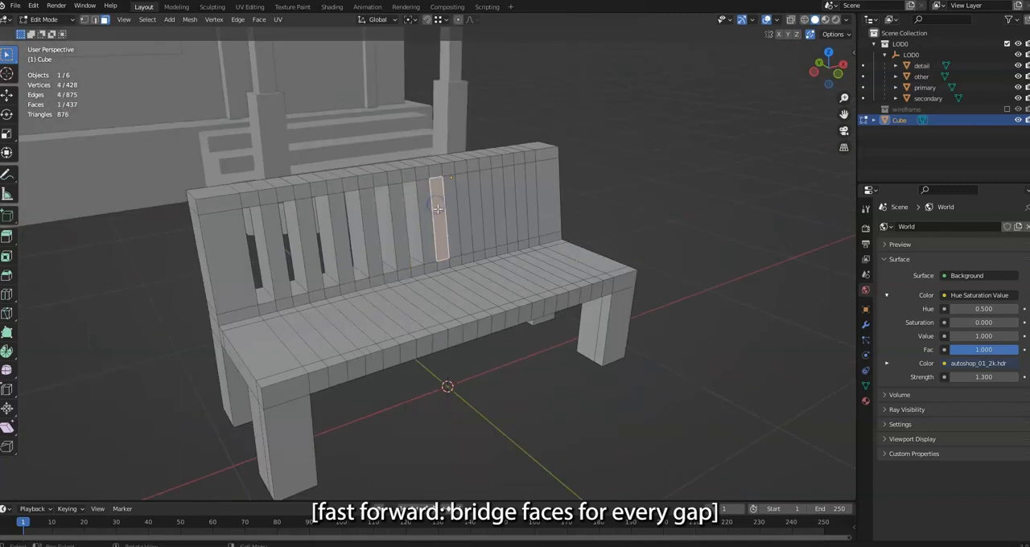
# Continue the slat pattern by bridging the face pairs of the seventh and eighth backrest gaps
pyautogui.moveTo(438, 210); pyautogui.dragTo(630, 203, button='middle')
pyautogui.keyDown('shift'); pyautogui.click(386, 215); pyautogui.keyUp('shift')
pyautogui.rightClick(385, 215)
pyautogui.click(385, 215)
pyautogui.click(356, 208)
pyautogui.keyDown('shift'); pyautogui.click(458, 195); pyautogui.keyUp('shift')
pyautogui.rightClick(458, 196)
# Open the ninth backrest gap by bridging its front and rear strip faces
pyautogui.moveTo(466, 209); pyautogui.dragTo(343, 251, button='middle')
pyautogui.click(239, 244)
pyautogui.moveTo(240, 244); pyautogui.dragTo(419, 334, button='middle')
pyautogui.keyDown('shift'); pyautogui.click(577, 323); pyautogui.keyUp('shift')
pyautogui.rightClick(576, 325)
pyautogui.click(539, 331)
# Bridge the last two front and rear face pairs at the right end to finish the backrest gaps
pyautogui.click(478, 319)
pyautogui.keyDown('shift'); pyautogui.click(230, 232); pyautogui.keyUp('shift')
pyautogui.rightClick(251, 222)
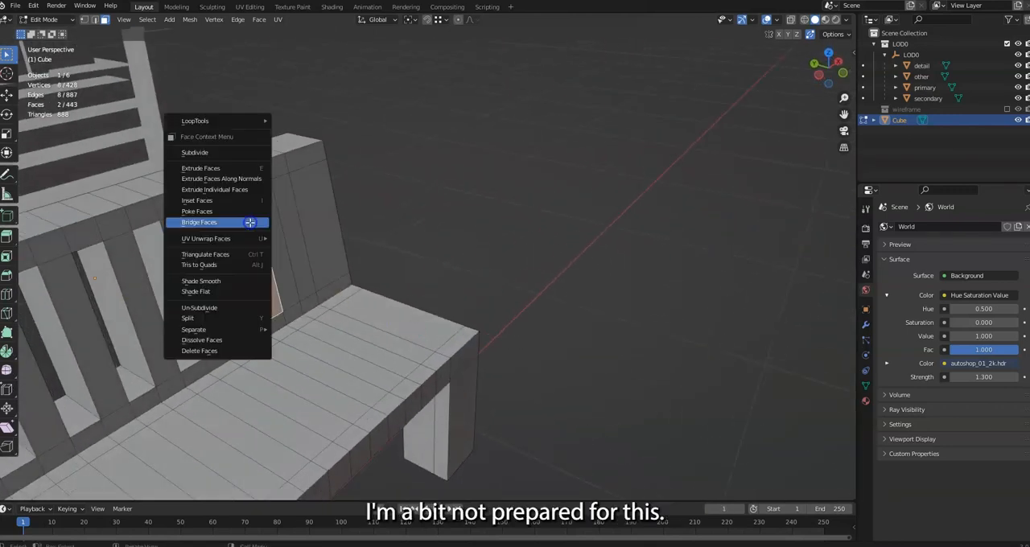
pyautogui.click(250, 222)
pyautogui.click(260, 225)
pyautogui.moveTo(260, 225); pyautogui.dragTo(444, 330, button='middle')
pyautogui.keyDown('shift'); pyautogui.click(303, 301); pyautogui.keyUp('shift')
pyautogui.rightClick(301, 303)
pyautogui.click(301, 299)
# Bridge the seat's top strip face beside the right leg with the underside face below it to open a gap
pyautogui.scroll(3, 494, 313)
pyautogui.click(448, 329)
pyautogui.keyDown('shift'); pyautogui.click(392, 397); pyautogui.keyUp('shift')
pyautogui.rightClick(392, 399)
pyautogui.click(390, 399)
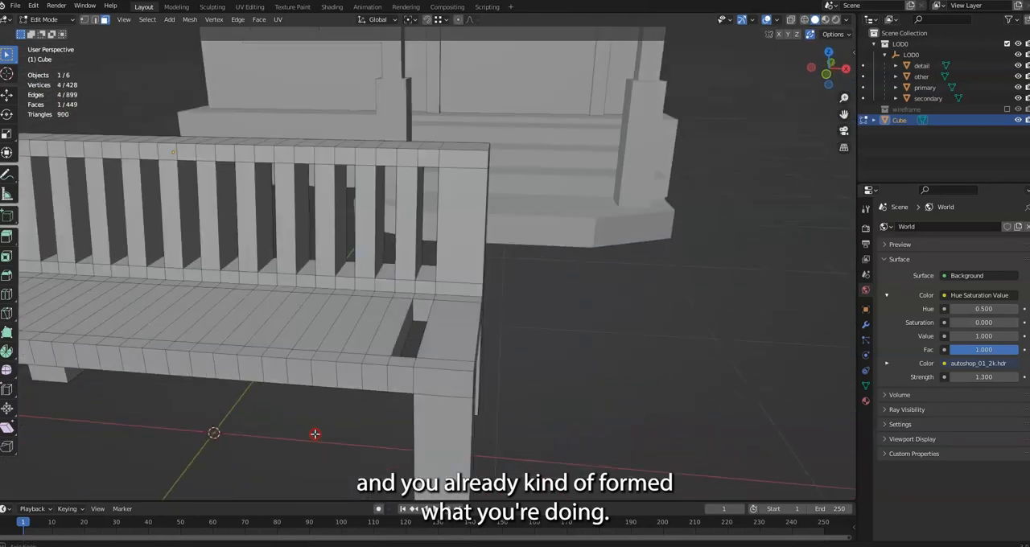
# Open the second and third seat gaps by bridging alternate top faces with their underside faces
pyautogui.keyDown('shift'); pyautogui.click(368, 330); pyautogui.keyUp('shift')
pyautogui.rightClick(367, 334)
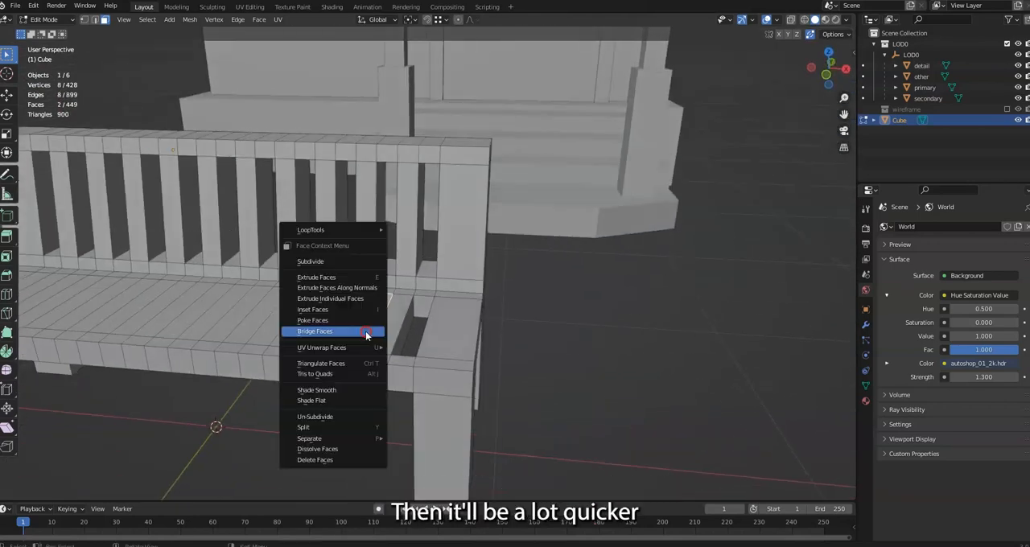
pyautogui.click(355, 336)
pyautogui.click(317, 325)
pyautogui.moveTo(317, 325); pyautogui.dragTo(287, 400, button='middle')
pyautogui.keyDown('shift'); pyautogui.click(287, 400); pyautogui.keyUp('shift')
pyautogui.rightClick(286, 400)
pyautogui.click(275, 400)
# Bridge the top and underside faces for the fourth seat gap
pyautogui.click(214, 395)
pyautogui.moveTo(214, 395); pyautogui.dragTo(254, 344, button='middle')
pyautogui.keyDown('shift'); pyautogui.click(255, 344); pyautogui.keyUp('shift')
pyautogui.rightClick(256, 347)
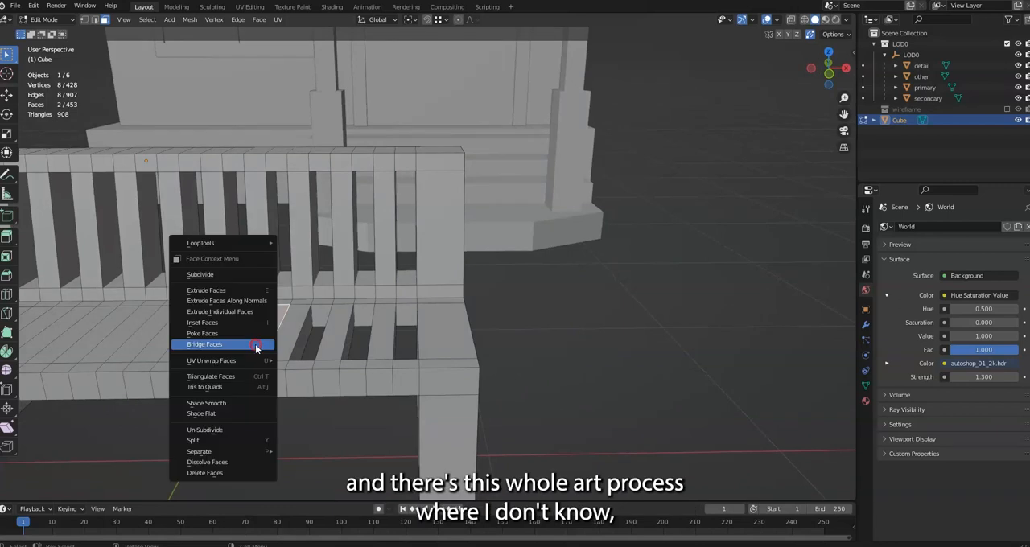
pyautogui.click(256, 345)
# Bridge the next alternate top and underside face pair for the fifth seat gap
pyautogui.click(324, 359)
pyautogui.moveTo(324, 359); pyautogui.dragTo(320, 315, button='middle')
pyautogui.keyDown('shift'); pyautogui.click(279, 376); pyautogui.keyUp('shift')
pyautogui.rightClick(280, 378)
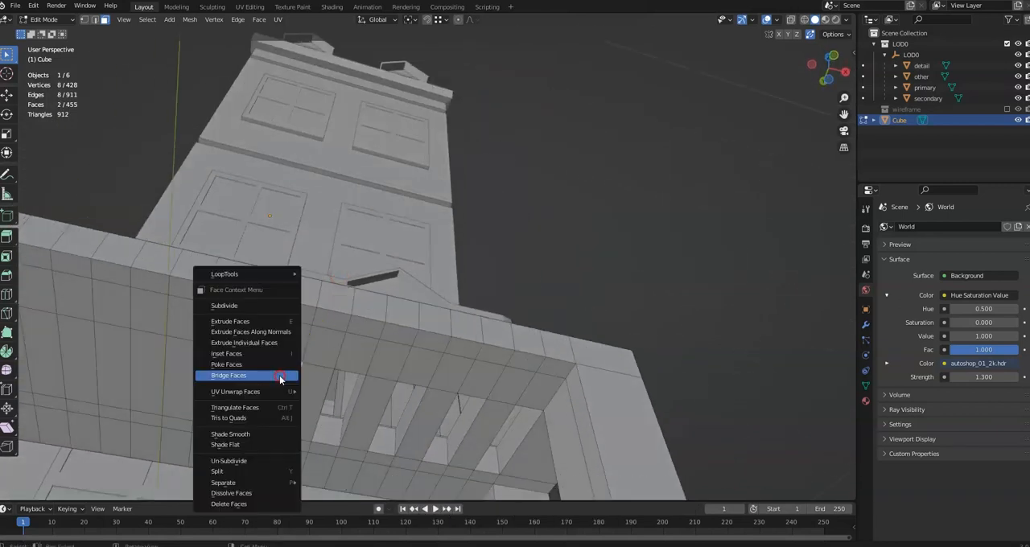
pyautogui.click(280, 376)
# Inspect the seat's underside and undo all the seat gap bridges
pyautogui.moveTo(280, 379); pyautogui.dragTo(307, 417, button='middle')
pyautogui.moveTo(369, 476)
pyautogui.mouseDown(button='middle')
pyautogui.moveTo(340, 33)
pyautogui.moveTo(332, 35)
pyautogui.mouseUp(button='middle')
pyautogui.moveTo(471, 128); pyautogui.dragTo(477, 451, button='middle')
pyautogui.hotkey('ctrl', 'z')
pyautogui.hotkey('ctrl', 'z')
pyautogui.hotkey('ctrl', 'z')
pyautogui.hotkey('ctrl', 'z')
pyautogui.hotkey('ctrl', 'z')
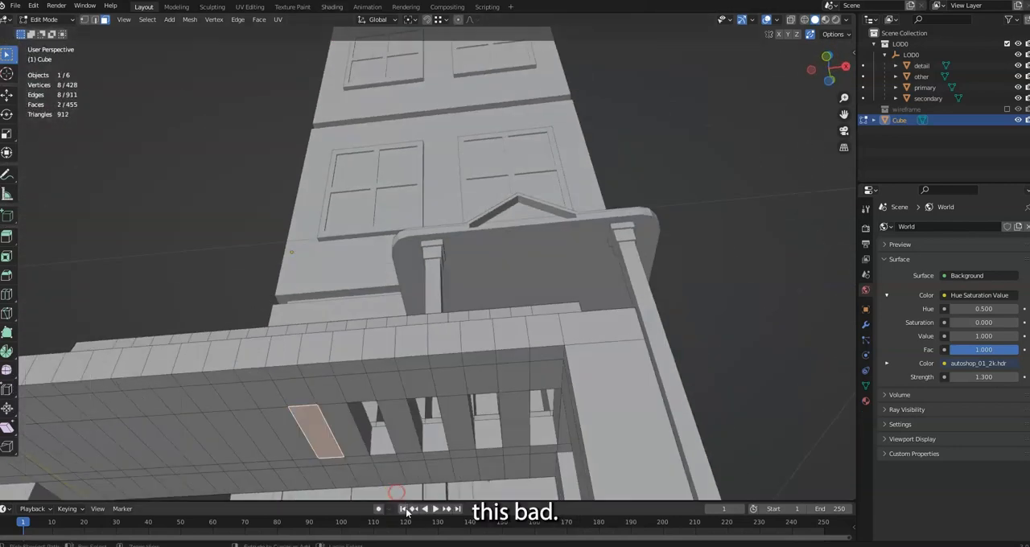
pyautogui.hotkey('ctrl', 'z')
pyautogui.hotkey('ctrl', 'z')
pyautogui.hotkey('ctrl', 'z')
pyautogui.hotkey('ctrl', 'z')
pyautogui.hotkey('ctrl', 'z')
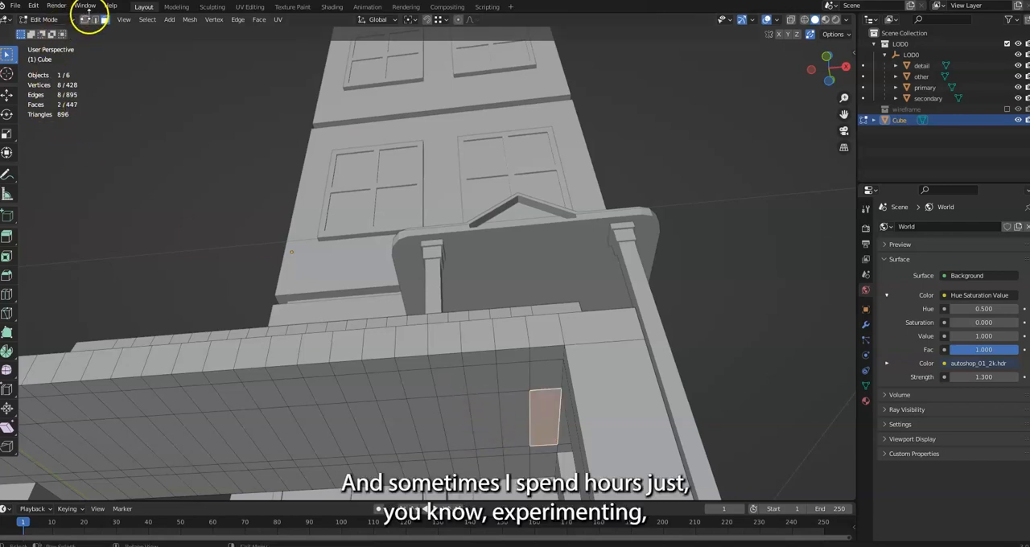
# In edge mode, select the extra lengthwise edge loop on the seat's underside and dissolve it
pyautogui.click(94, 18)
pyautogui.keyDown('alt'); pyautogui.click(269, 408); pyautogui.keyUp('alt')
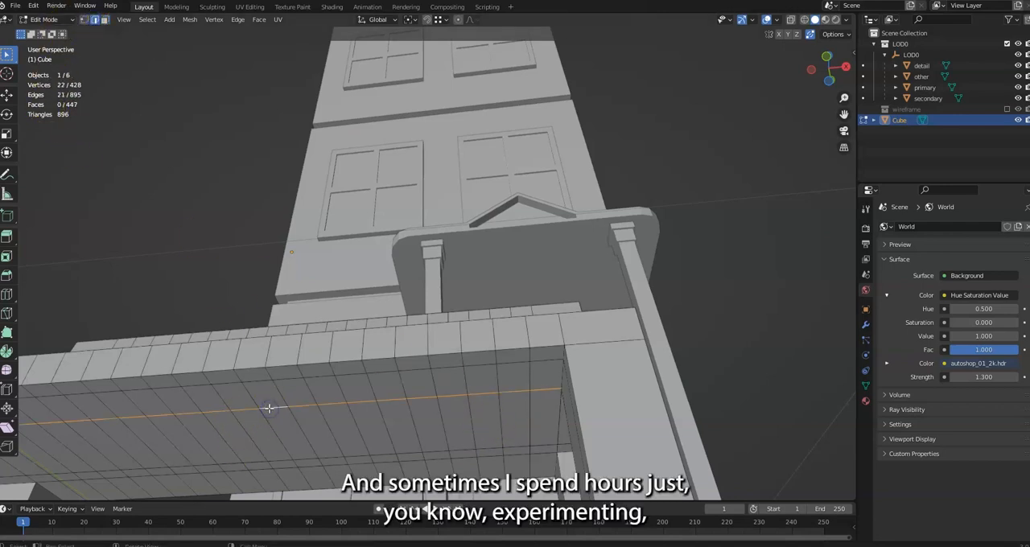
pyautogui.press('x')
pyautogui.click(269, 409)
# In face mode, bridge the seat's top strip face beside the right leg with the merged underside face
pyautogui.moveTo(389, 362); pyautogui.dragTo(377, 40, button='middle')
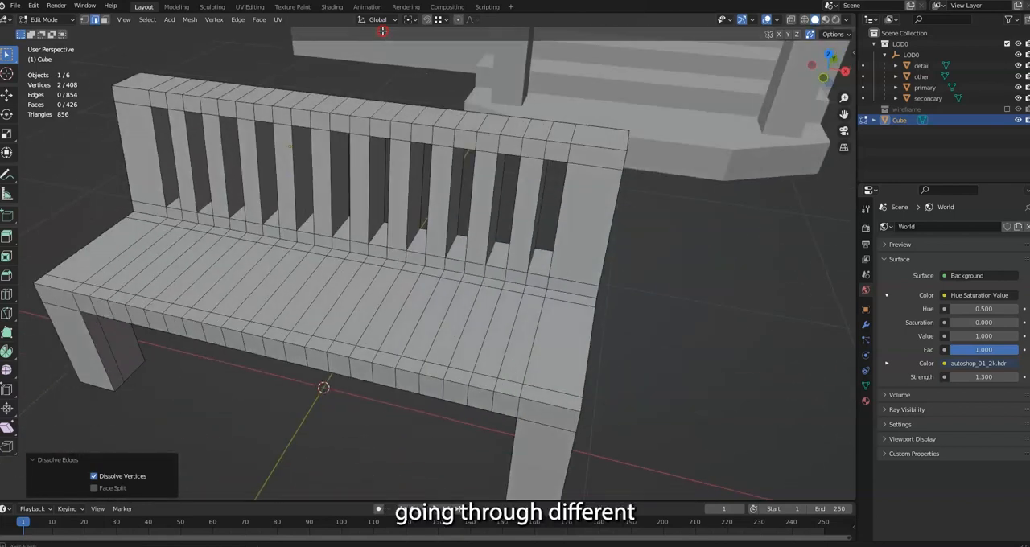
pyautogui.click(104, 18)
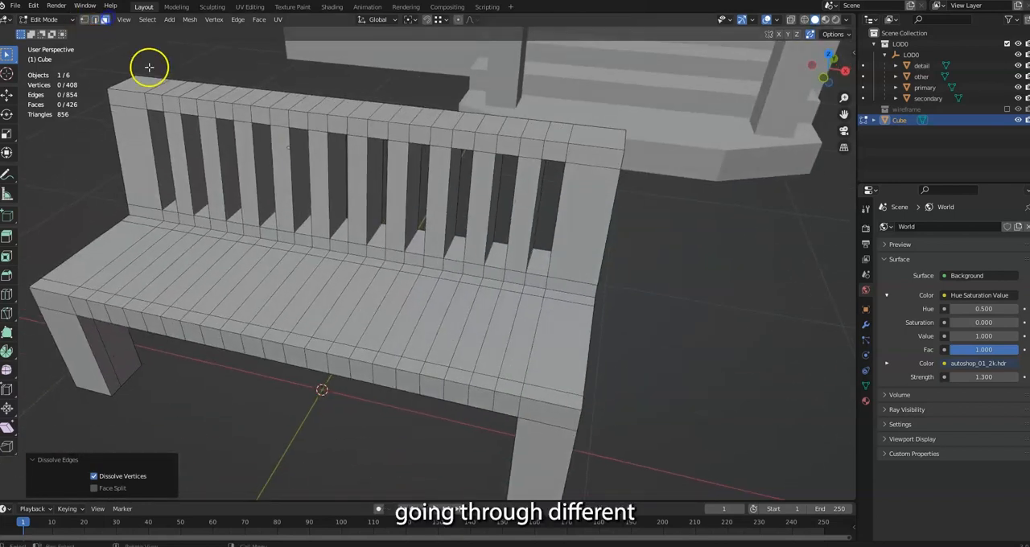
pyautogui.click(526, 336)
pyautogui.moveTo(527, 335); pyautogui.dragTo(564, 272, button='middle')
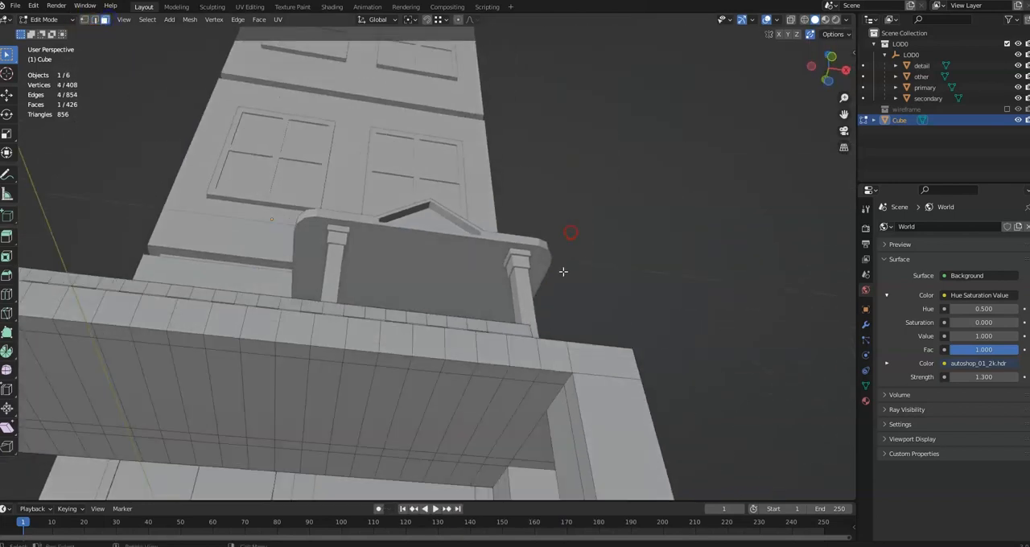
pyautogui.keyDown('shift'); pyautogui.click(525, 418); pyautogui.keyUp('shift')
pyautogui.rightClick(531, 423)
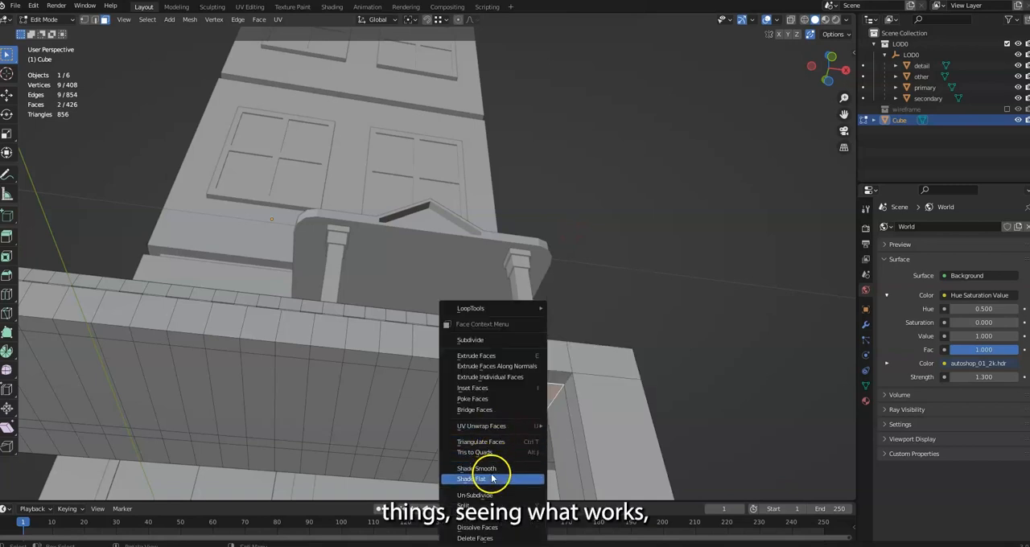
pyautogui.click(475, 410)
# Bridge the top and underside faces of the first and second seat gaps beside the right leg
pyautogui.click(467, 415)
pyautogui.moveTo(469, 367); pyautogui.dragTo(491, 383, button='middle')
pyautogui.keyDown('shift'); pyautogui.click(478, 344); pyautogui.keyUp('shift')
pyautogui.rightClick(469, 339)
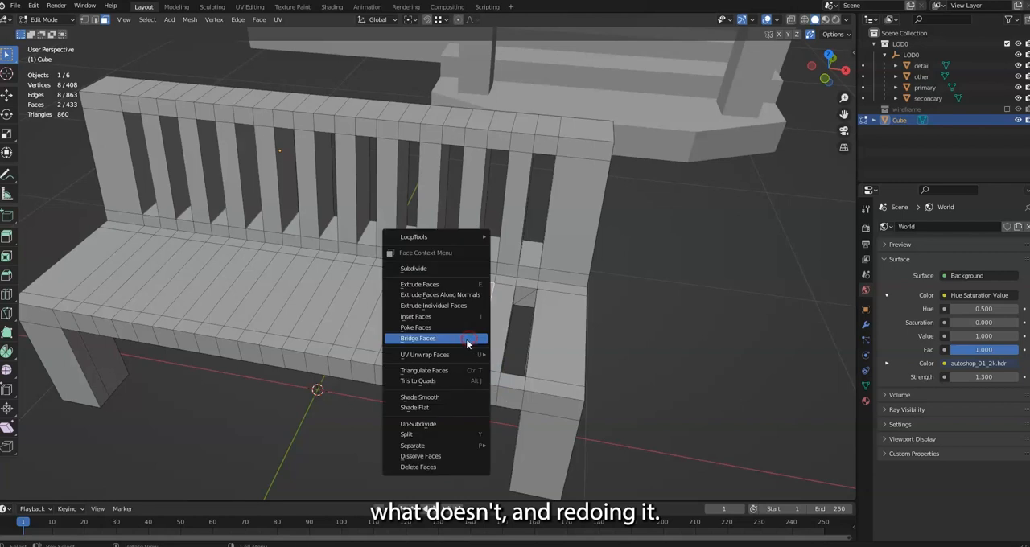
pyautogui.click(467, 342)
# Bridge the top and underside face pairs of the third and fourth seat gaps from the right leg
pyautogui.click(412, 354)
pyautogui.moveTo(412, 355); pyautogui.dragTo(422, 294, button='middle')
pyautogui.keyDown('shift'); pyautogui.click(412, 390); pyautogui.keyUp('shift')
pyautogui.rightClick(411, 391)
pyautogui.click(409, 392)
pyautogui.moveTo(364, 384); pyautogui.dragTo(353, 452, button='middle')
pyautogui.keyDown('shift'); pyautogui.click(375, 332); pyautogui.keyUp('shift')
pyautogui.rightClick(374, 332)
pyautogui.click(374, 333)
# Bridge the top and underside face pairs of the fifth and sixth seat gaps from the right leg
pyautogui.click(333, 332)
pyautogui.moveTo(335, 332); pyautogui.dragTo(356, 274, button='middle')
pyautogui.keyDown('shift'); pyautogui.click(297, 396); pyautogui.keyUp('shift')
pyautogui.rightClick(298, 396)
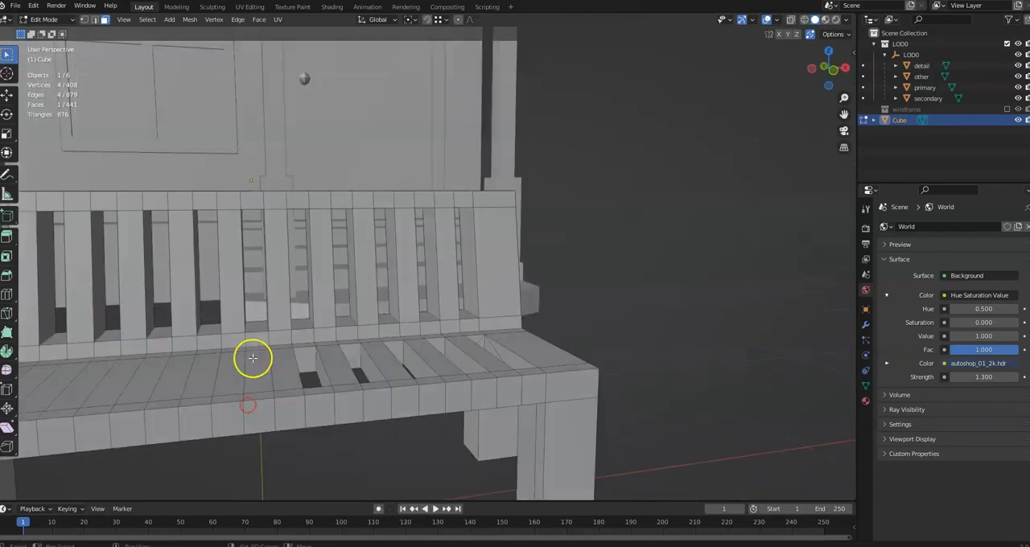
pyautogui.keyDown('shift'); pyautogui.click(253, 358); pyautogui.keyUp('shift')
pyautogui.rightClick(255, 360)
pyautogui.click(257, 364)
# Bridge the alternate top and underside face pair that forms the seventh seat gap
pyautogui.click(206, 374)
pyautogui.moveTo(206, 373); pyautogui.dragTo(313, 354, button='middle')
pyautogui.keyDown('shift'); pyautogui.click(310, 358); pyautogui.keyUp('shift')
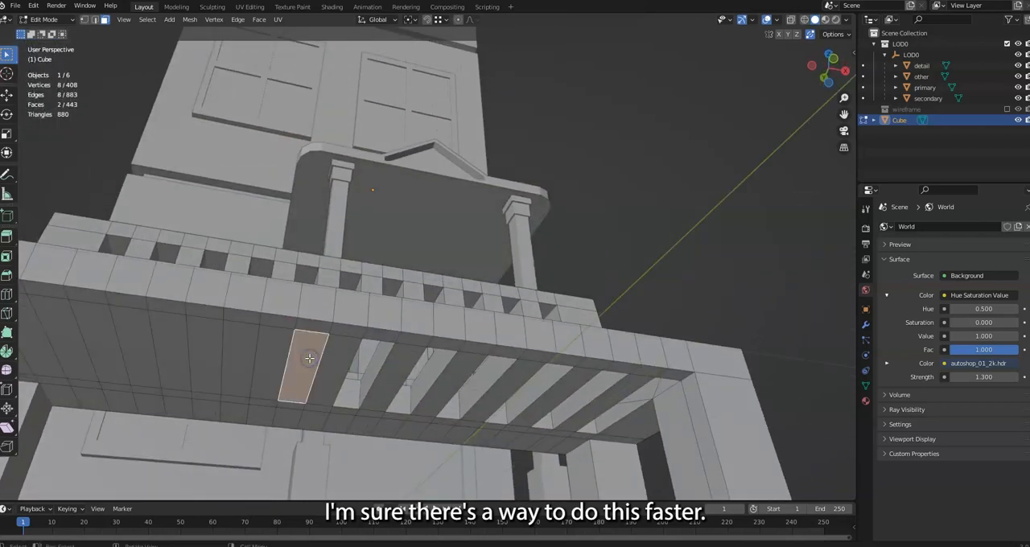
pyautogui.rightClick(309, 359)
pyautogui.click(306, 359)
# Bridge the alternate underside and top face pair that forms the eighth seat gap
pyautogui.click(245, 355)
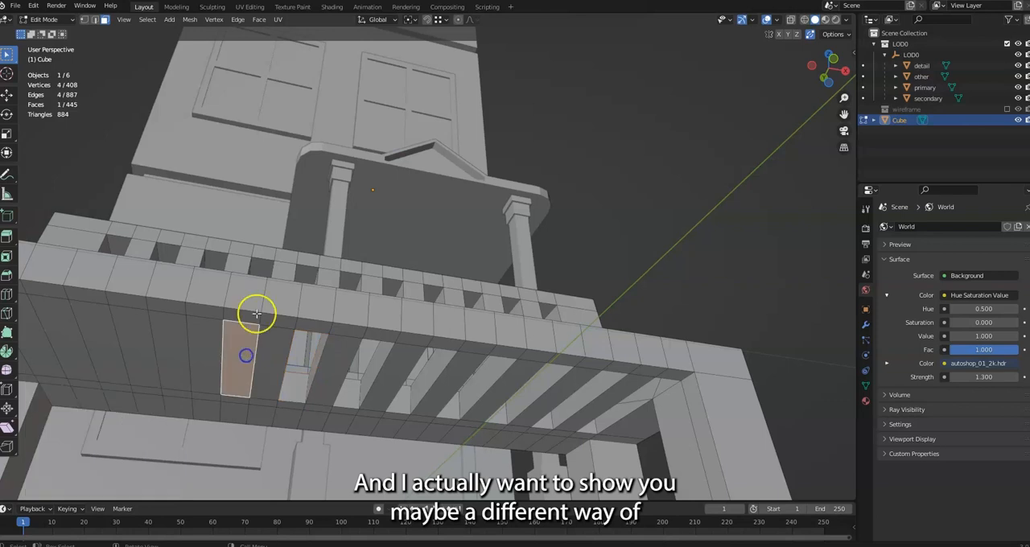
pyautogui.moveTo(256, 313); pyautogui.dragTo(249, 392, button='middle')
pyautogui.keyDown('shift'); pyautogui.click(264, 357); pyautogui.keyUp('shift')
pyautogui.rightClick(265, 360)
pyautogui.click(265, 359)
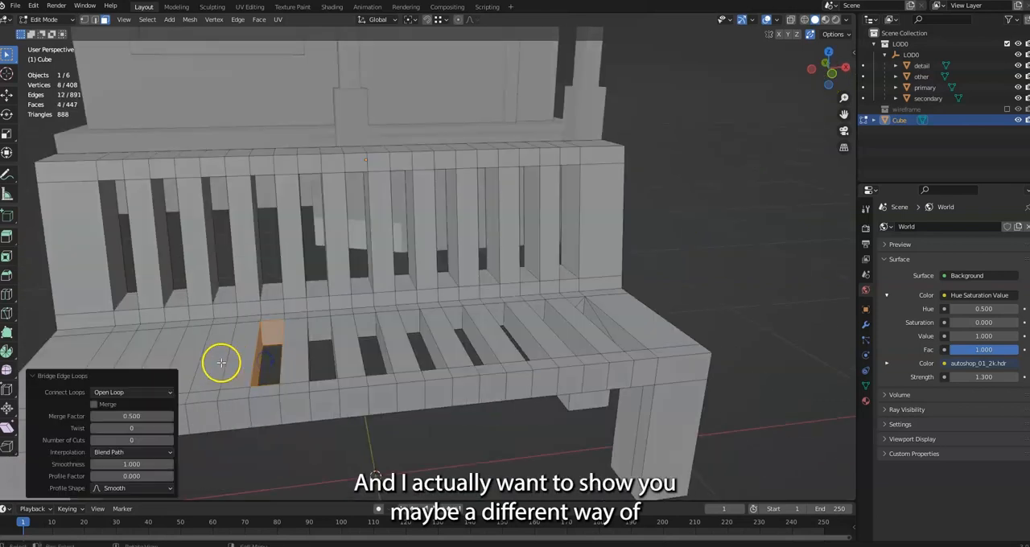
# Bridge the alternate top and underside face pair that forms the ninth seat gap
pyautogui.click(214, 361)
pyautogui.moveTo(214, 362); pyautogui.dragTo(423, 236, button='middle')
pyautogui.keyDown('shift'); pyautogui.click(409, 333); pyautogui.keyUp('shift')
pyautogui.rightClick(409, 335)
pyautogui.click(410, 335)
# Delete the top and underside faces of the last two unbridged seat gaps near the left leg
pyautogui.click(365, 332)
pyautogui.moveTo(366, 333)
pyautogui.mouseDown(button='middle')
pyautogui.moveTo(361, 363)
pyautogui.moveTo(365, 331)
pyautogui.mouseUp(button='middle')
pyautogui.keyDown('shift'); pyautogui.click(366, 318); pyautogui.keyUp('shift')
pyautogui.keyDown('shift'); pyautogui.click(315, 310); pyautogui.keyUp('shift')
pyautogui.moveTo(316, 311)
pyautogui.mouseDown(button='middle')
pyautogui.moveTo(336, 343)
pyautogui.moveTo(313, 309)
pyautogui.mouseUp(button='middle')
pyautogui.keyDown('shift'); pyautogui.click(315, 320); pyautogui.keyUp('shift')
pyautogui.press('x')
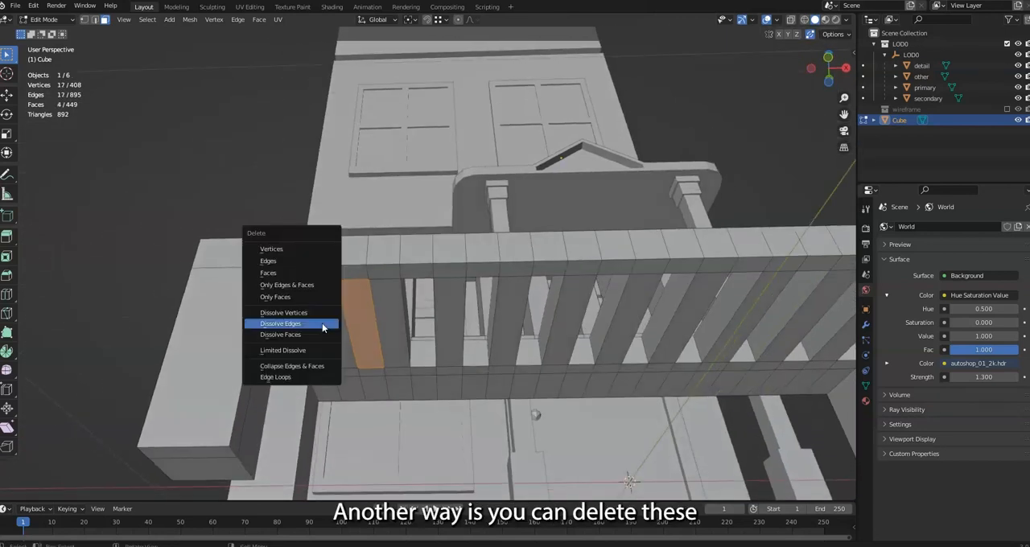
pyautogui.click(298, 272)
# In edge mode, fill the inner walls of the inner of the two open seat gaps from opposite edge pairs
pyautogui.moveTo(298, 273); pyautogui.dragTo(164, 186, button='middle')
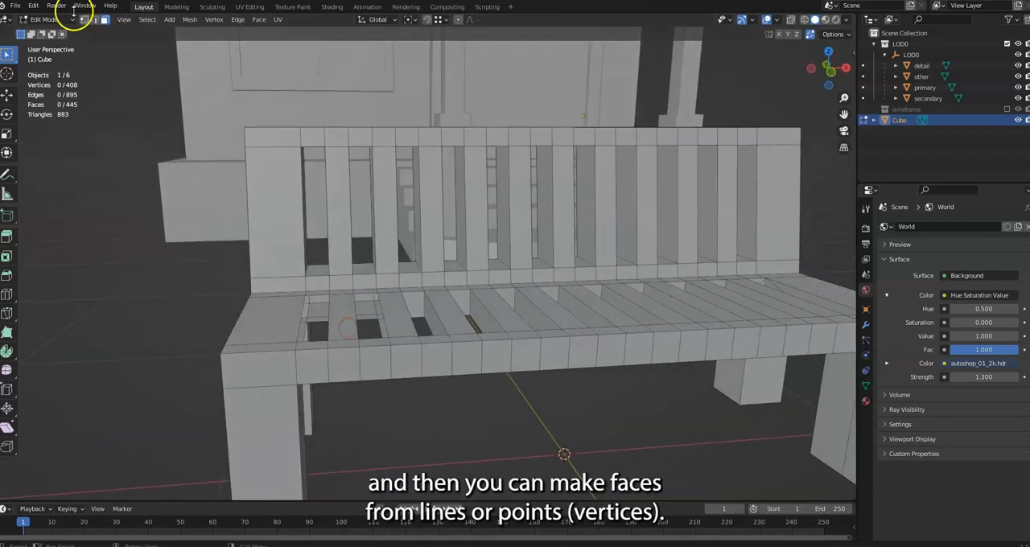
pyautogui.scroll(3, 378, 217)
pyautogui.moveTo(436, 261); pyautogui.dragTo(467, 281, button='middle')
pyautogui.click(95, 21)
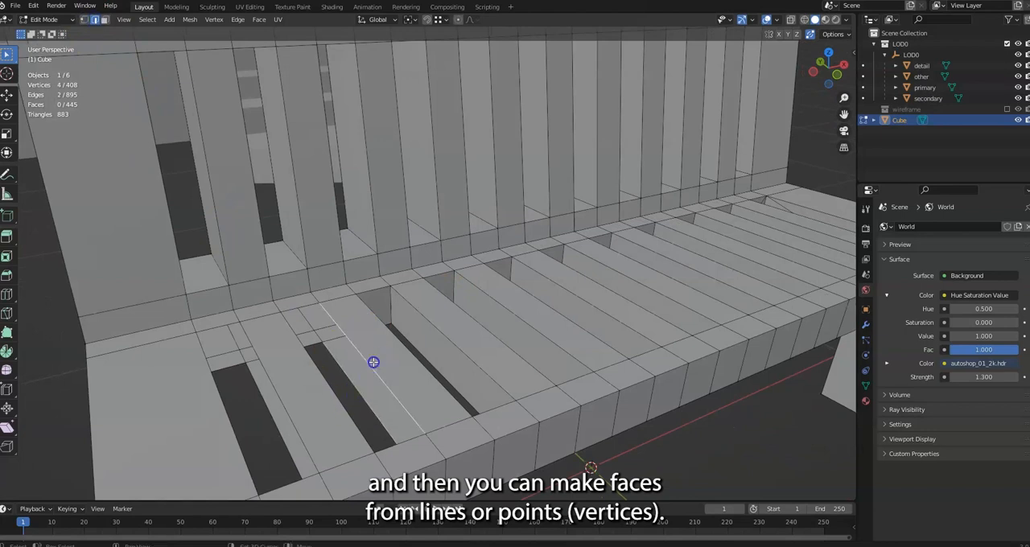
pyautogui.click(330, 330)
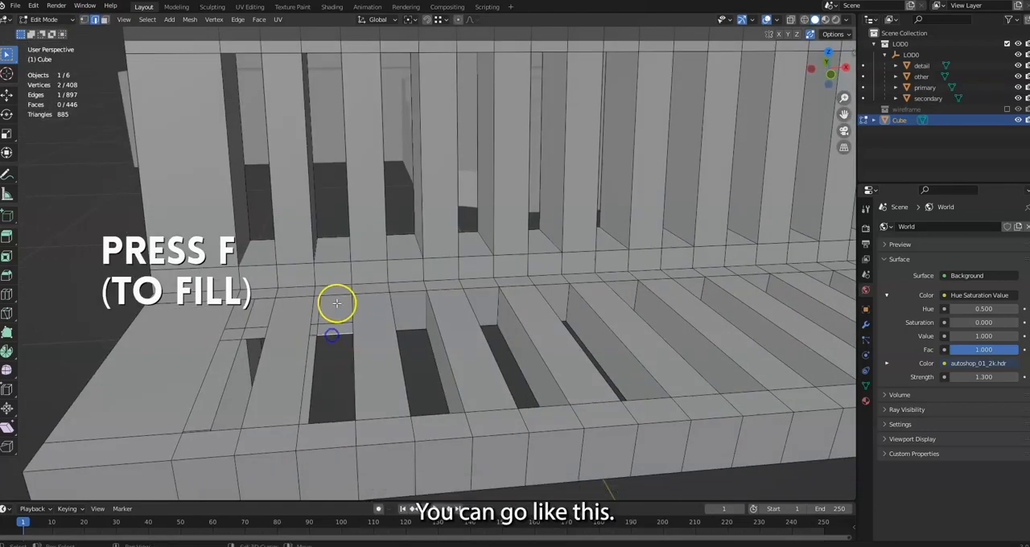
pyautogui.press('f')
pyautogui.moveTo(315, 361); pyautogui.dragTo(313, 246, button='middle')
pyautogui.moveTo(495, 426); pyautogui.dragTo(513, 415, button='middle')
pyautogui.click(545, 264)
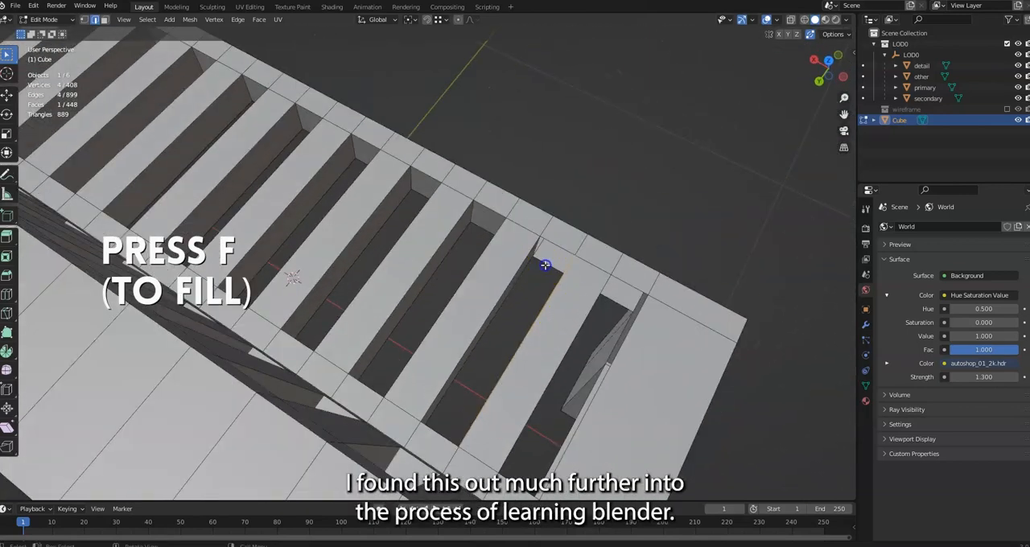
# Fill three inner walls of the open seat gap beside the left leg from matching top and underside edges
pyautogui.click(622, 279)
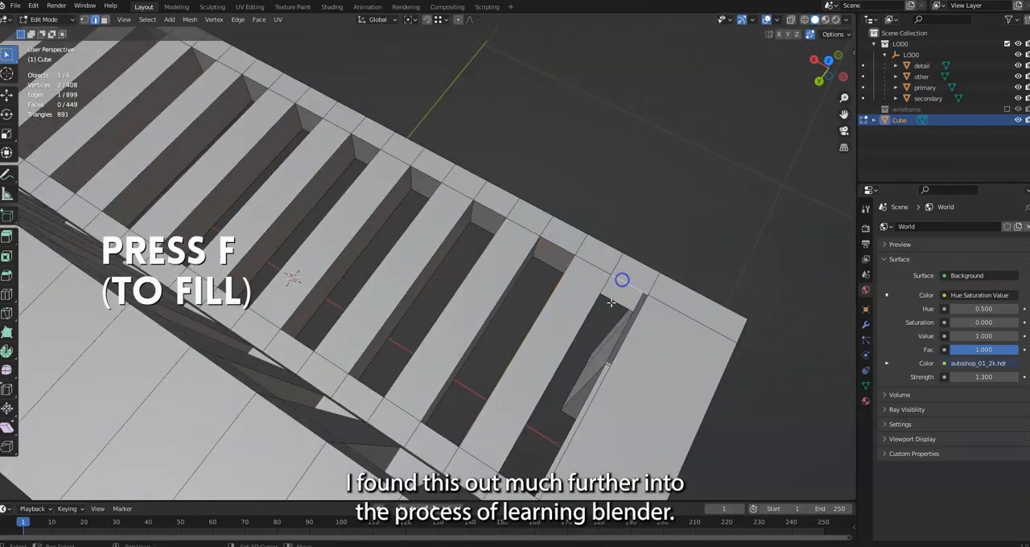
pyautogui.press('f')
pyautogui.moveTo(611, 301); pyautogui.dragTo(542, 337, button='middle')
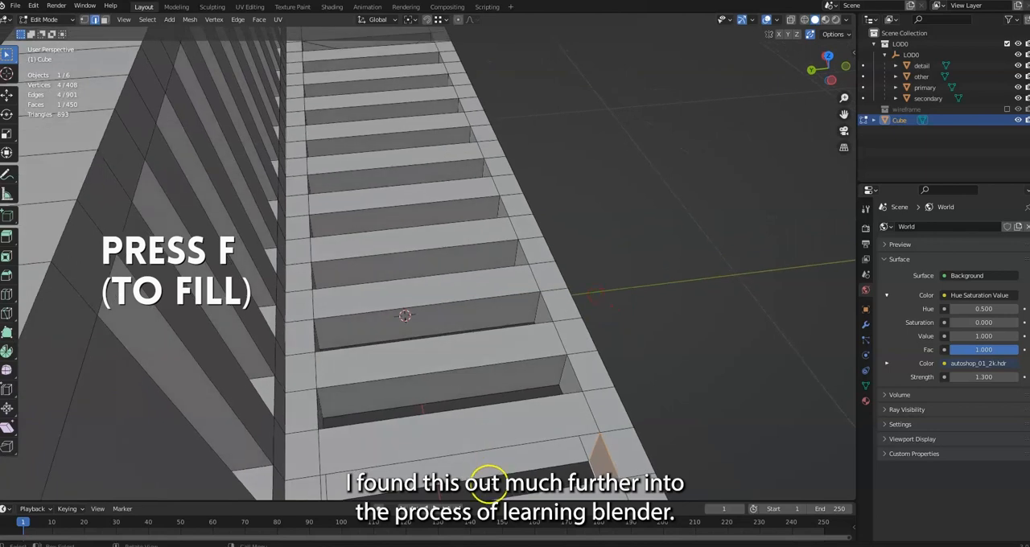
pyautogui.click(490, 450)
pyautogui.press('f')
pyautogui.moveTo(517, 434); pyautogui.dragTo(407, 420, button='middle')
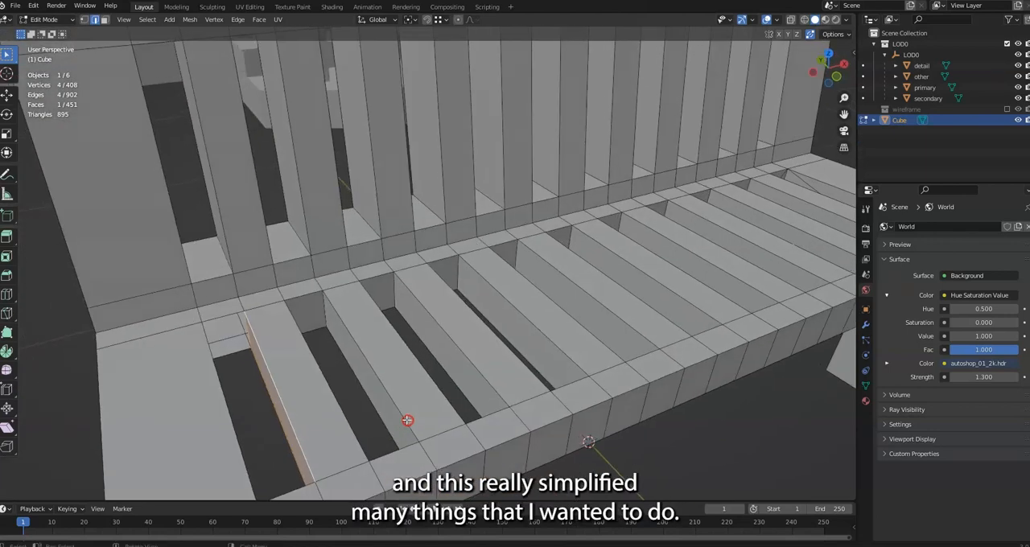
pyautogui.click(225, 326)
pyautogui.press('f')
# Fill the leg-side wall of the leftmost seat gap, selecting every edge along its divided border
pyautogui.moveTo(228, 320); pyautogui.dragTo(281, 278, button='middle')
pyautogui.click(272, 275)
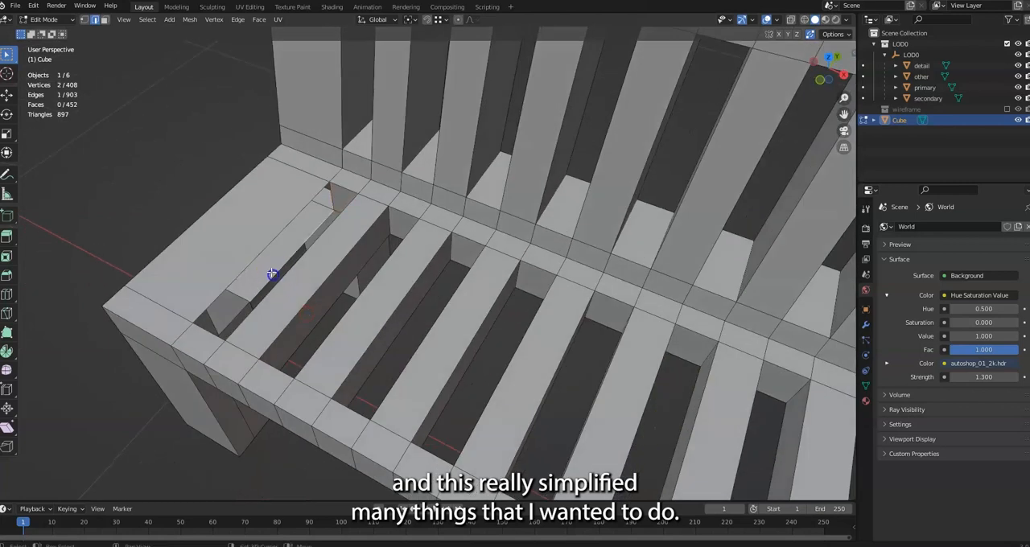
pyautogui.click(278, 271)
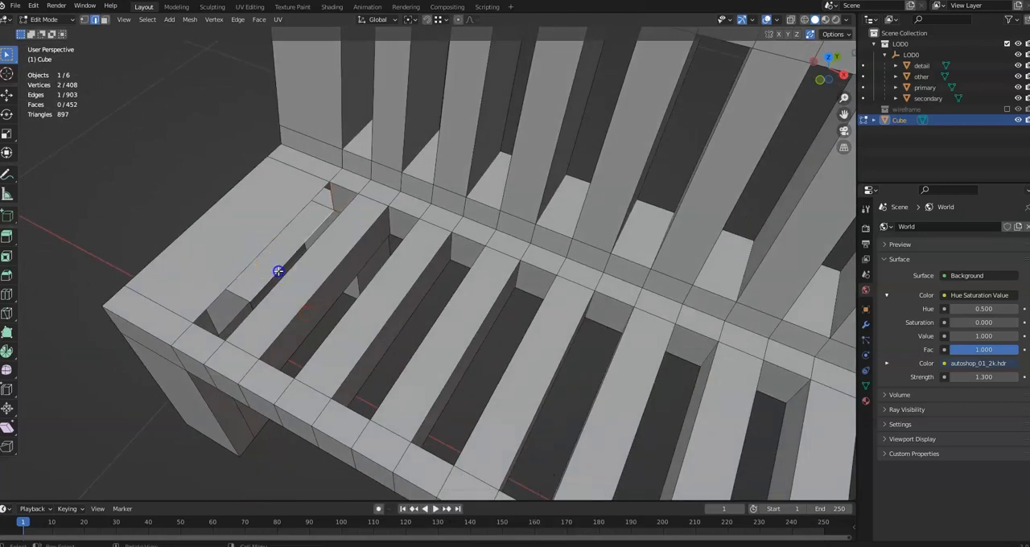
pyautogui.keyDown('shift'); pyautogui.click(223, 320); pyautogui.keyUp('shift')
pyautogui.press('f')
pyautogui.moveTo(274, 295); pyautogui.dragTo(284, 143, button='middle')
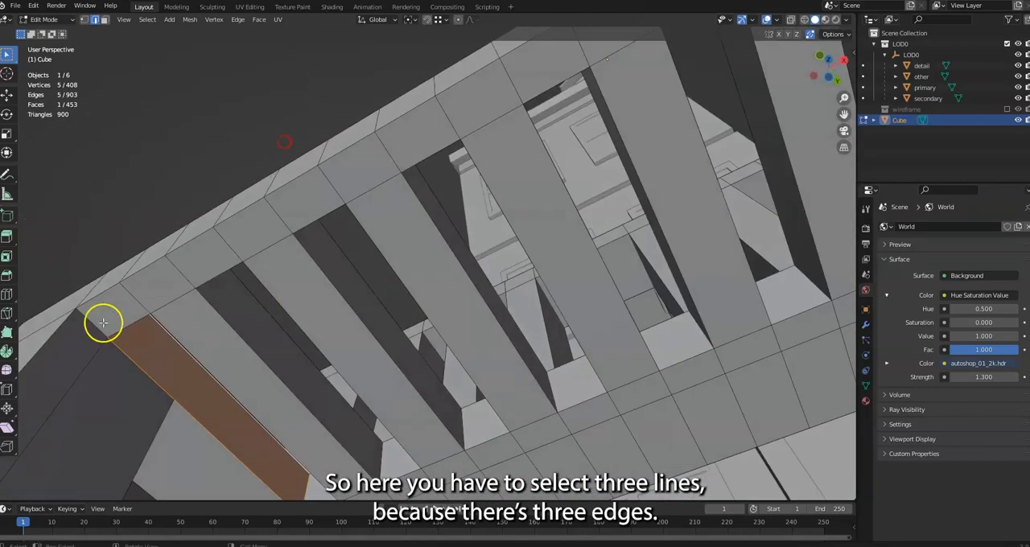
pyautogui.moveTo(237, 410); pyautogui.dragTo(442, 353, button='middle')
pyautogui.click(445, 345)
# Divide the seat's left and right end blocks crosswise with four loop cuts each
pyautogui.moveTo(605, 379); pyautogui.dragTo(313, 354, button='middle')
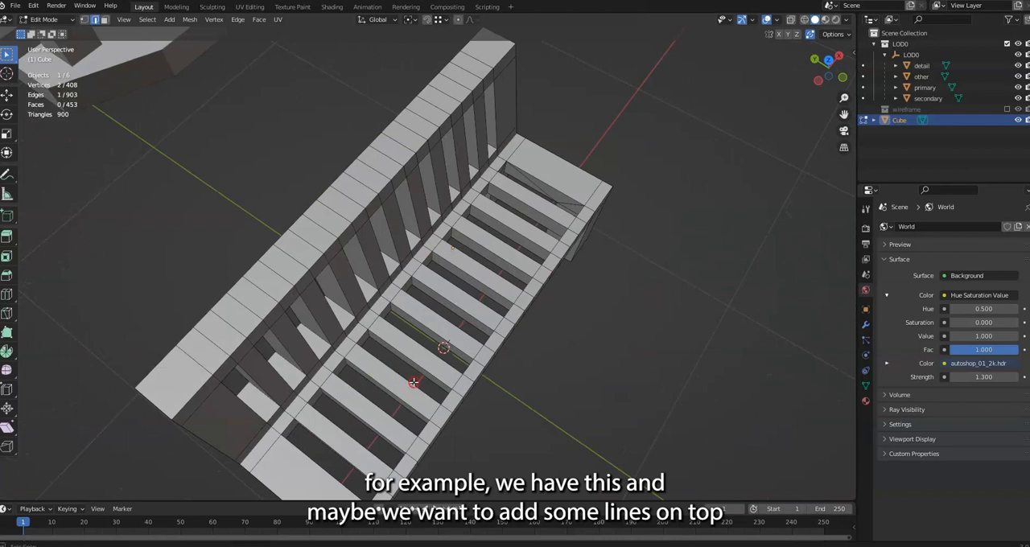
pyautogui.moveTo(414, 382); pyautogui.dragTo(370, 352, button='middle')
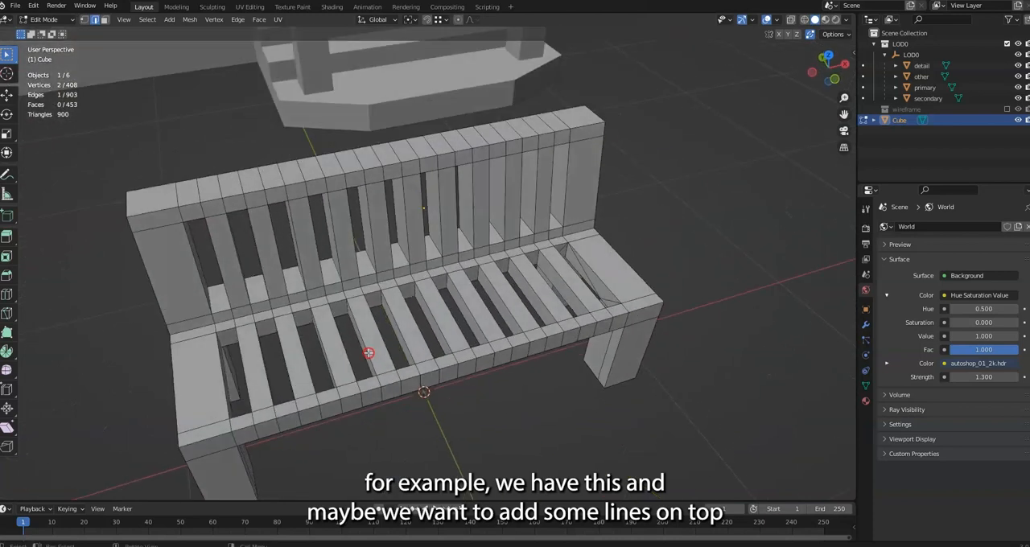
pyautogui.click(7, 294)
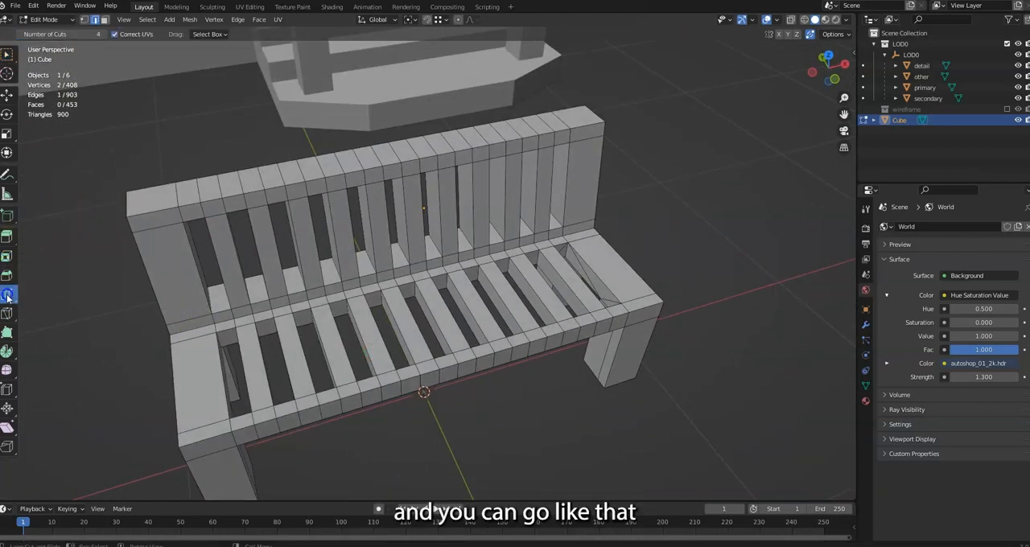
pyautogui.click(189, 376)
pyautogui.click(603, 273)
# Divide the backrest's right and left end posts horizontally with four loop cuts each
pyautogui.moveTo(577, 297); pyautogui.dragTo(563, 254, button='middle')
pyautogui.click(603, 202)
pyautogui.click(182, 248)
# In face mode, select three alternate front faces on each backrest end post and activate Extrude Region
pyautogui.click(105, 20)
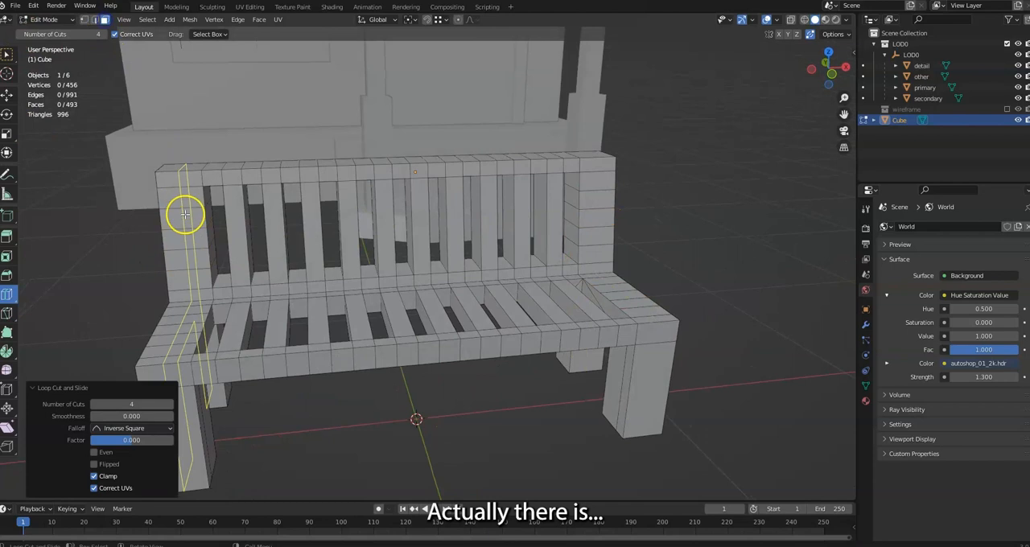
pyautogui.click(6, 53)
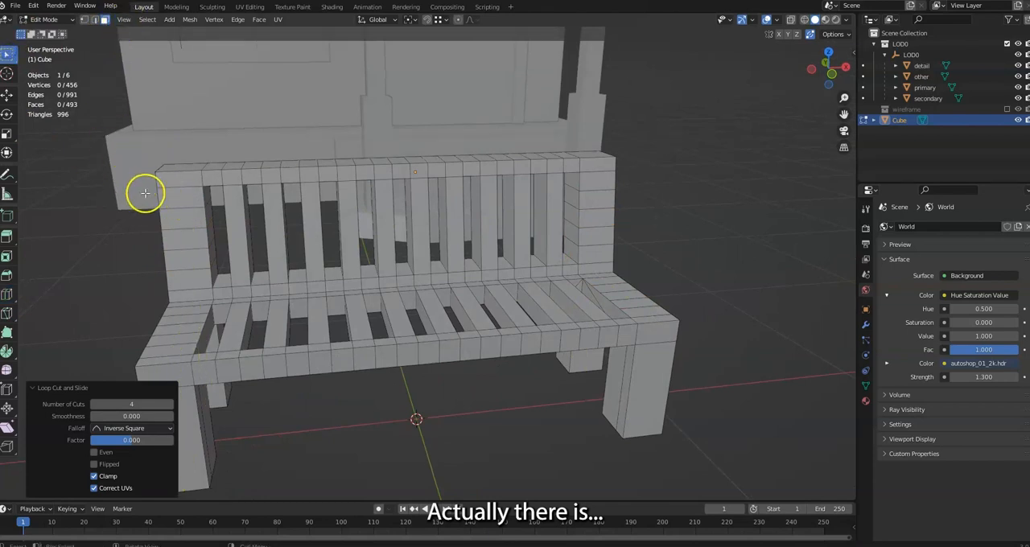
pyautogui.moveTo(145, 191); pyautogui.dragTo(184, 203, button='middle')
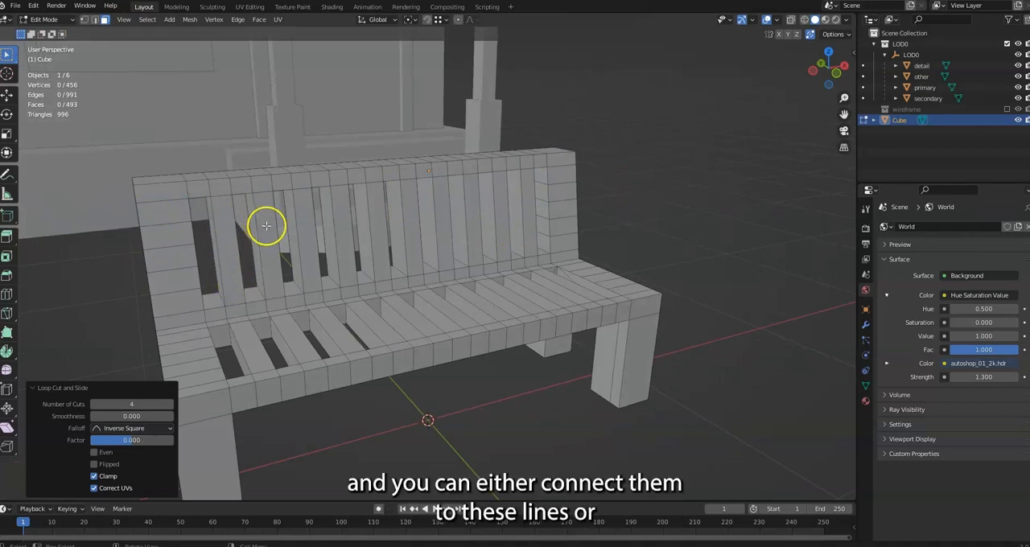
pyautogui.click(164, 216)
pyautogui.keyDown('shift'); pyautogui.click(170, 258); pyautogui.keyUp('shift')
pyautogui.keyDown('shift'); pyautogui.click(172, 301); pyautogui.keyUp('shift')
pyautogui.keyDown('shift'); pyautogui.click(566, 242); pyautogui.keyUp('shift')
pyautogui.keyDown('shift'); pyautogui.click(564, 214); pyautogui.keyUp('shift')
pyautogui.keyDown('shift'); pyautogui.click(552, 172); pyautogui.keyUp('shift')
pyautogui.moveTo(275, 246); pyautogui.dragTo(364, 253, button='middle')
pyautogui.click(6, 236)
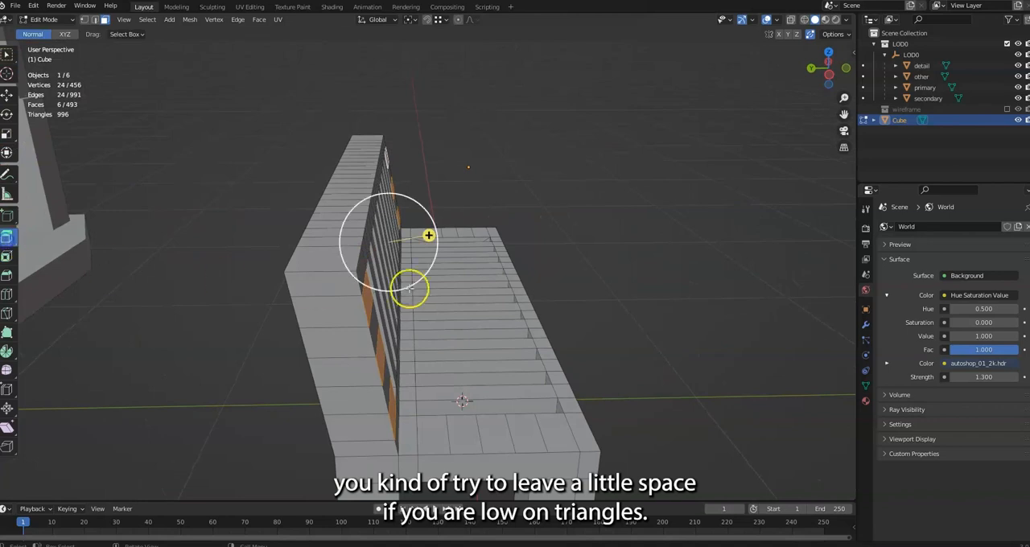
pyautogui.moveTo(409, 288); pyautogui.dragTo(373, 196, button='middle')
pyautogui.moveTo(373, 196); pyautogui.dragTo(400, 185)
pyautogui.rightClick(400, 185)
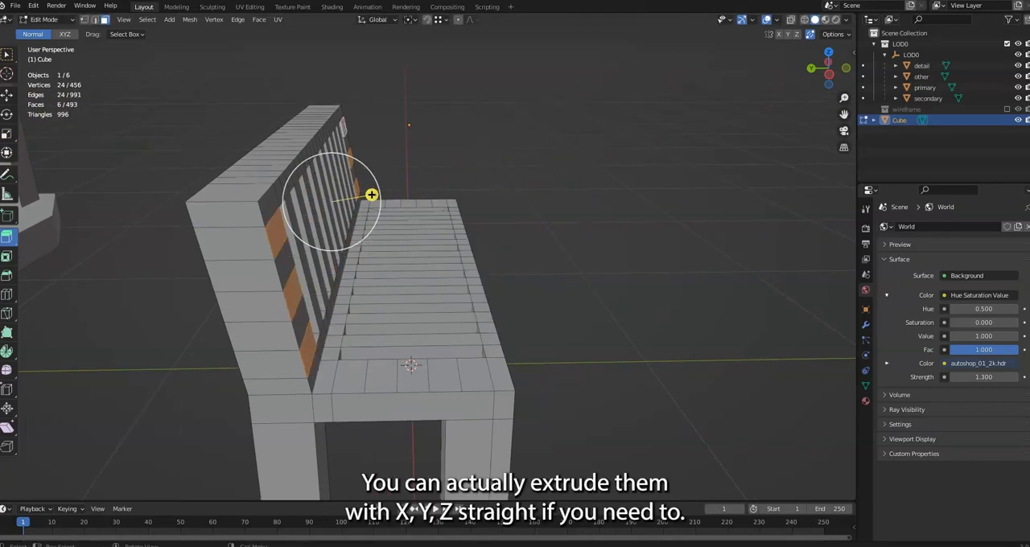
# Extrude the six selected backrest faces straight forward along Y by about 0.02 m, using the XYZ axes option
pyautogui.click(62, 35)
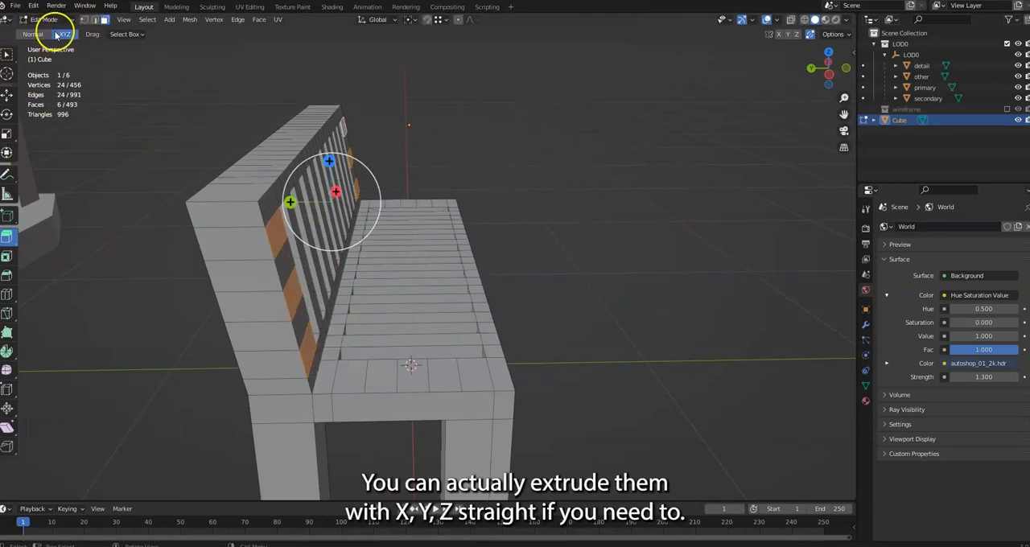
pyautogui.moveTo(289, 202)
pyautogui.mouseDown()
pyautogui.moveTo(359, 211)
pyautogui.moveTo(290, 213)
pyautogui.moveTo(303, 204)
pyautogui.mouseUp()
pyautogui.moveTo(303, 205); pyautogui.dragTo(148, 177, button='middle')
pyautogui.scroll(4, 258, 92)
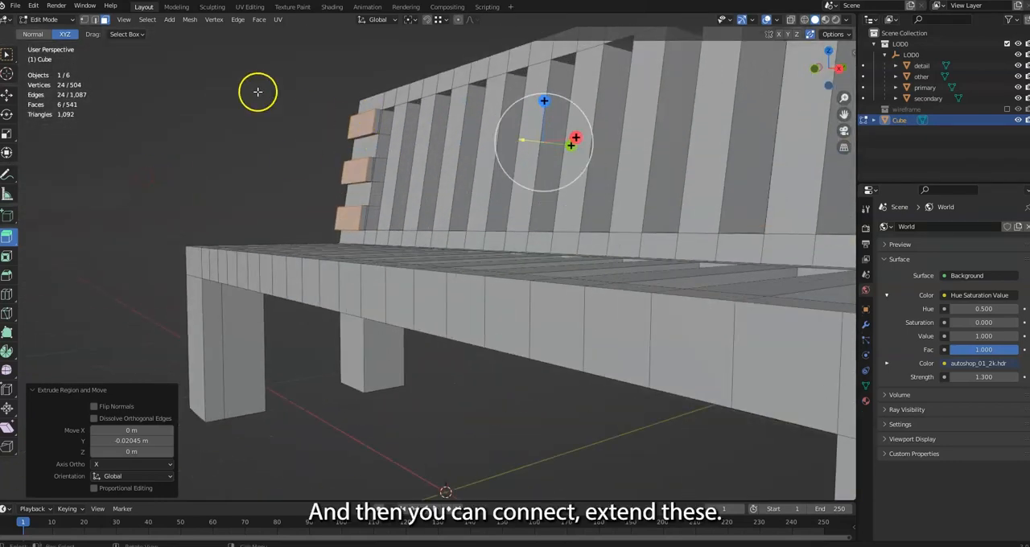
pyautogui.click(378, 120)
pyautogui.keyDown('shift'); pyautogui.click(367, 168); pyautogui.keyUp('shift')
pyautogui.keyDown('shift'); pyautogui.click(363, 217); pyautogui.keyUp('shift')
pyautogui.moveTo(363, 218); pyautogui.dragTo(251, 135, button='middle')
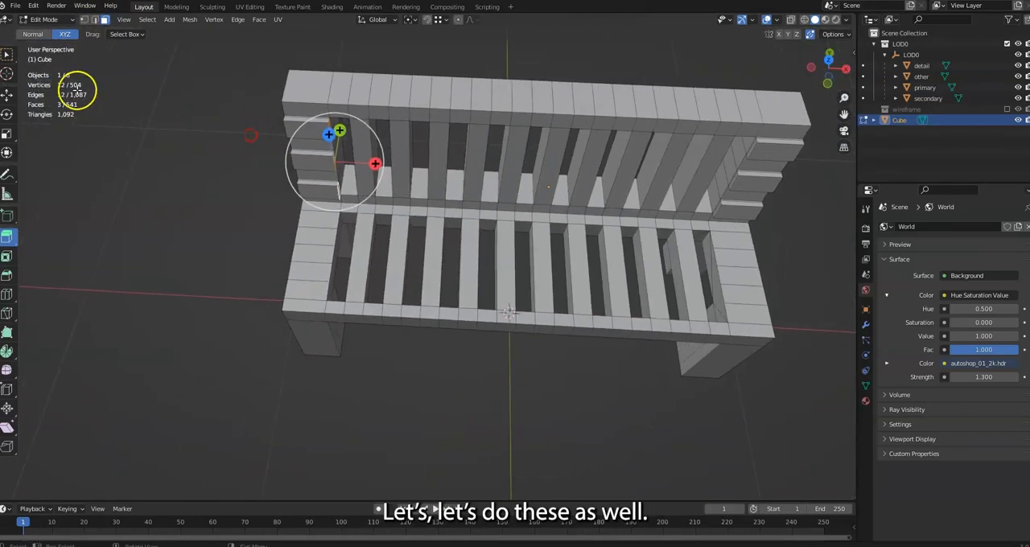
# Extrude three alternate top faces on each seat end block upward along Z in two stages of about 0.008 m and 0.026 m
pyautogui.click(321, 229)
pyautogui.keyDown('shift'); pyautogui.click(315, 248); pyautogui.keyUp('shift')
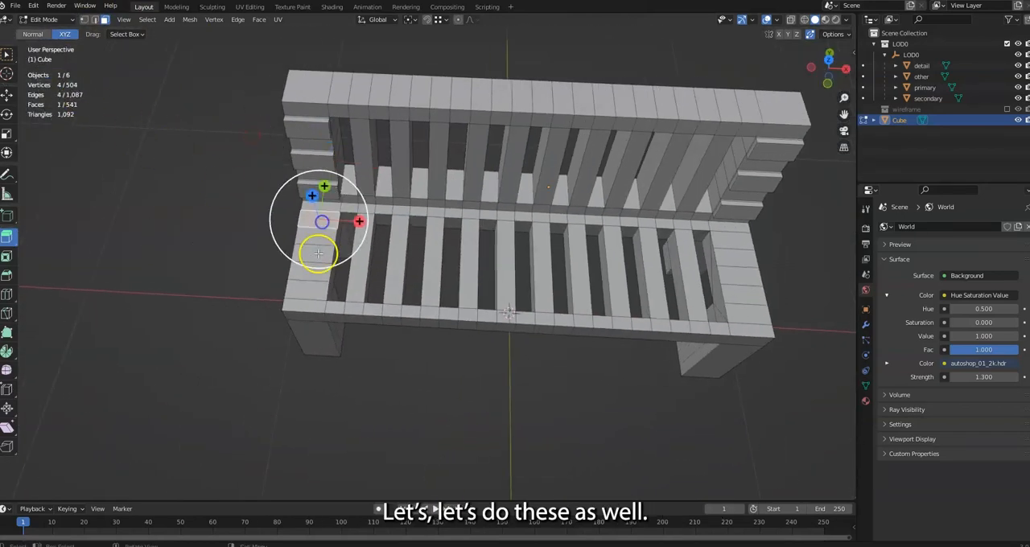
pyautogui.keyDown('shift'); pyautogui.click(308, 288); pyautogui.keyUp('shift')
pyautogui.keyDown('shift'); pyautogui.click(738, 302); pyautogui.keyUp('shift')
pyautogui.keyDown('shift'); pyautogui.click(737, 276); pyautogui.keyUp('shift')
pyautogui.keyDown('shift'); pyautogui.click(726, 243); pyautogui.keyUp('shift')
pyautogui.moveTo(727, 244); pyautogui.dragTo(450, 201, button='middle')
pyautogui.press('e')
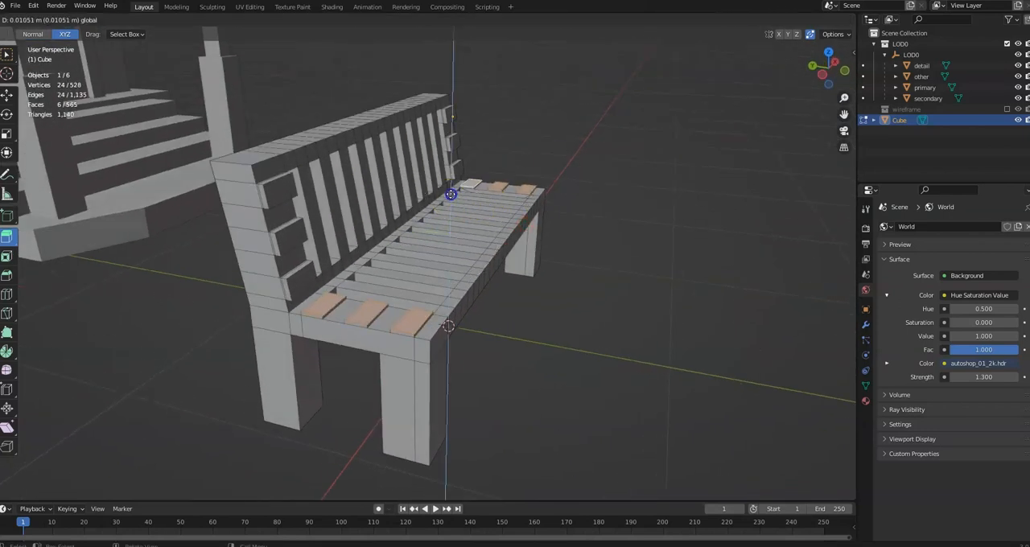
pyautogui.click(451, 194)
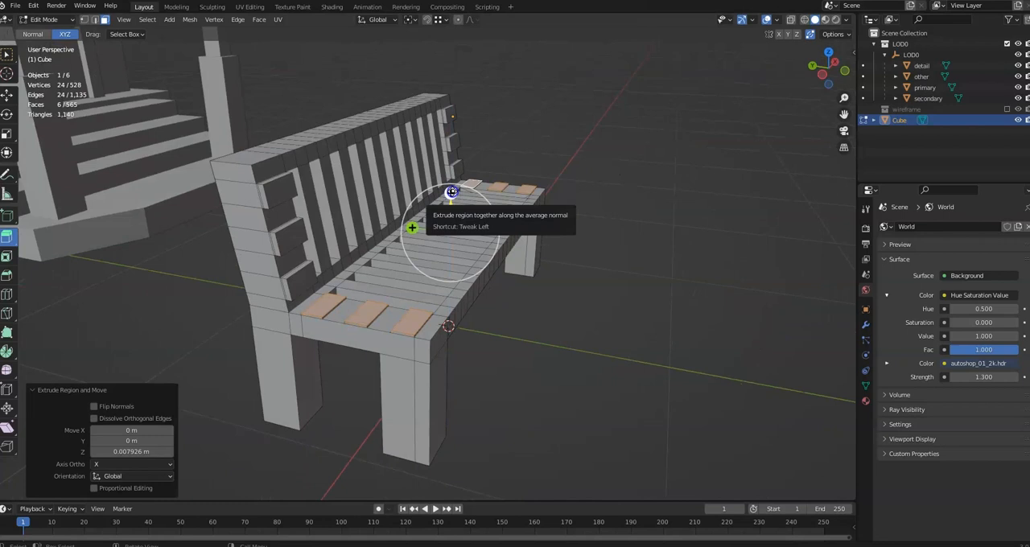
pyautogui.press('e')
pyautogui.click(452, 184)
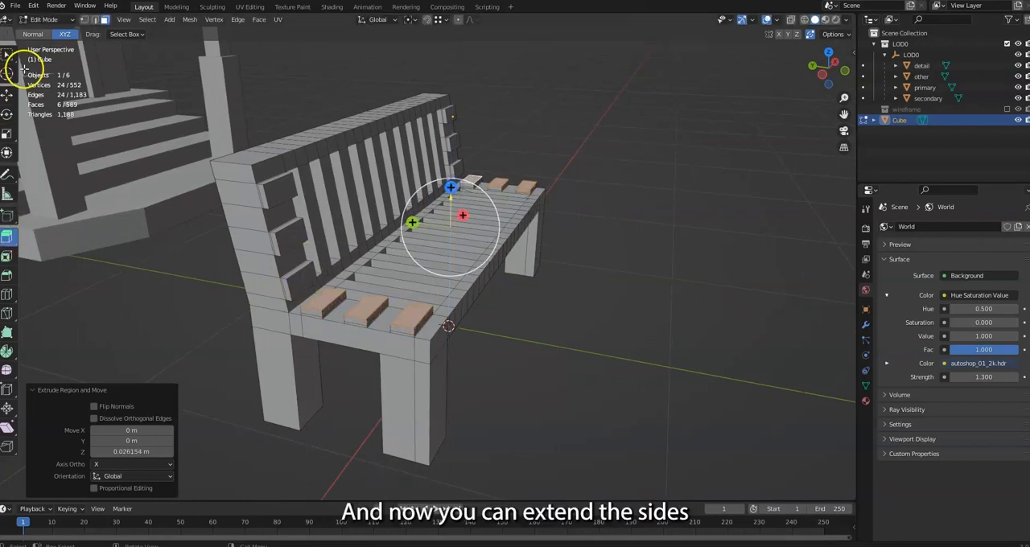
# Select the inward-facing side faces of all twelve raised blocks on both ends of the seat and backrest
pyautogui.click(7, 53)
pyautogui.moveTo(574, 257); pyautogui.dragTo(426, 249, button='middle')
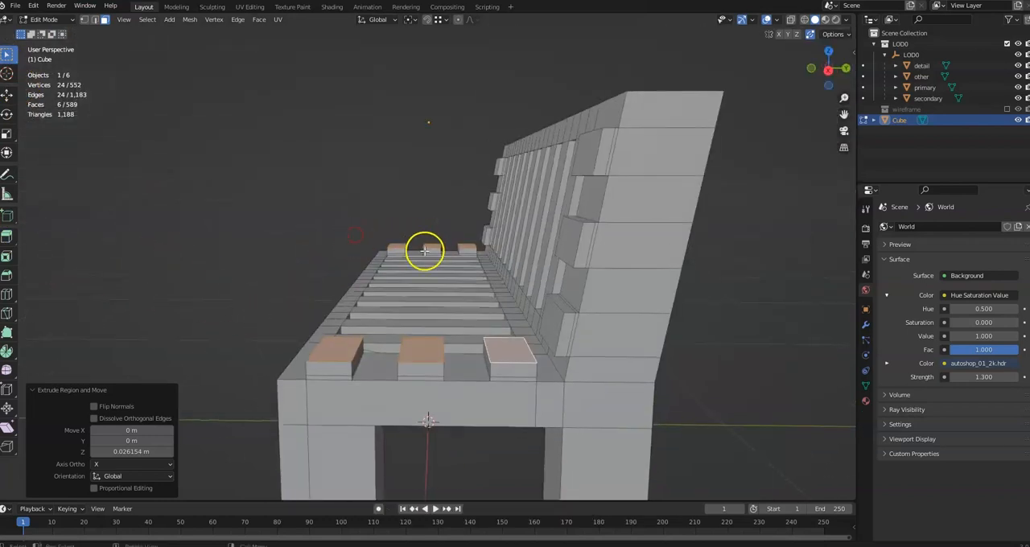
pyautogui.click(395, 250)
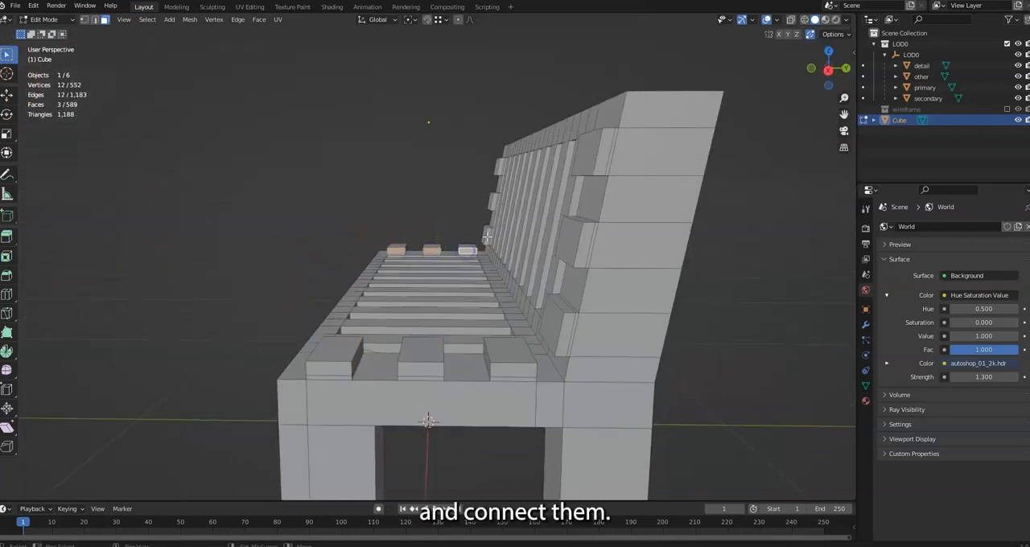
pyautogui.keyDown('shift'); pyautogui.click(500, 168); pyautogui.keyUp('shift')
pyautogui.moveTo(500, 169); pyautogui.dragTo(519, 287, button='middle')
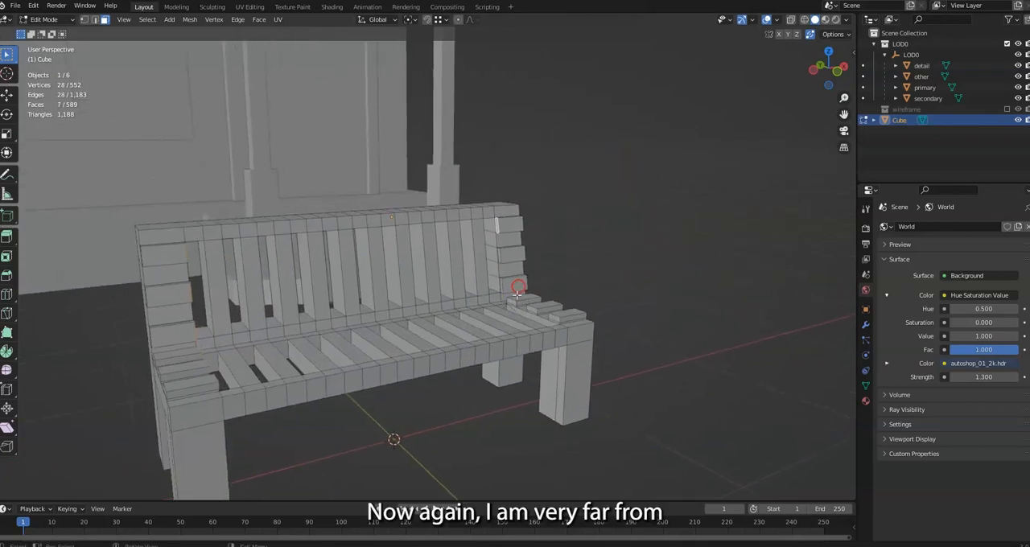
pyautogui.scroll(3, 519, 288)
pyautogui.keyDown('shift'); pyautogui.click(552, 297); pyautogui.keyUp('shift')
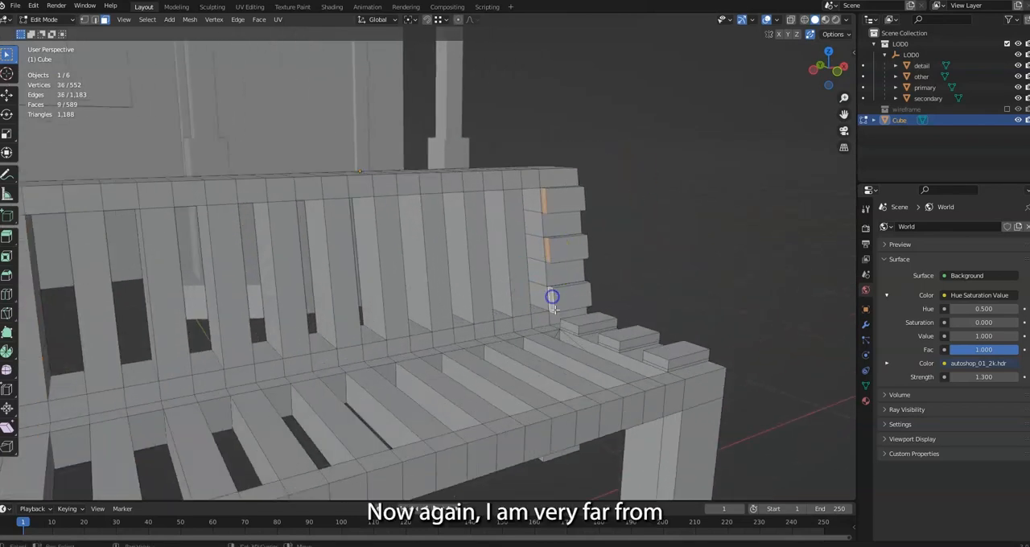
pyautogui.keyDown('shift'); pyautogui.click(568, 326); pyautogui.keyUp('shift')
pyautogui.moveTo(659, 362); pyautogui.dragTo(564, 367, button='middle')
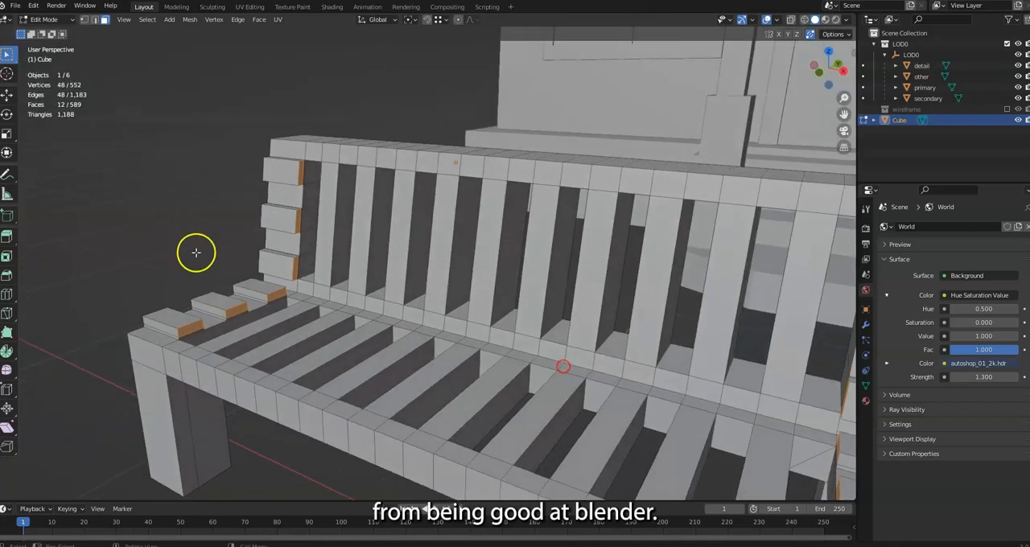
# Extrude the twelve selected block faces along their normals toward the bench's middle with an offset of about 0.318 m
pyautogui.click(5, 236)
pyautogui.moveTo(6, 236); pyautogui.dragTo(51, 285)
pyautogui.moveTo(230, 271); pyautogui.dragTo(372, 258, button='middle')
pyautogui.moveTo(371, 257); pyautogui.dragTo(391, 192)
pyautogui.moveTo(411, 219); pyautogui.dragTo(368, 223, button='middle')
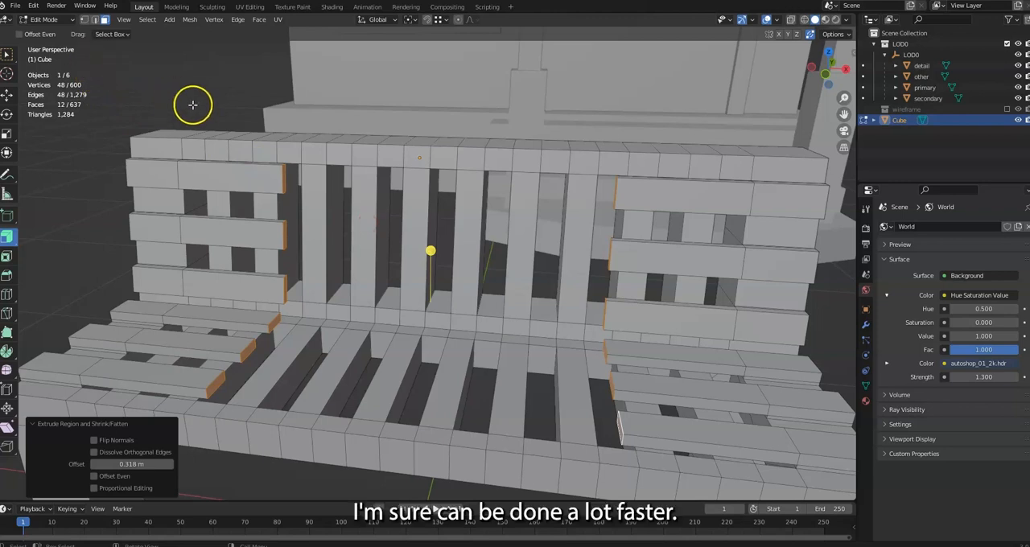
# Delete the twelve selected end faces of the extruded half slats so their inner ends are open
pyautogui.press('x')
pyautogui.click(335, 202)
pyautogui.moveTo(334, 196); pyautogui.dragTo(282, 157, button='middle')
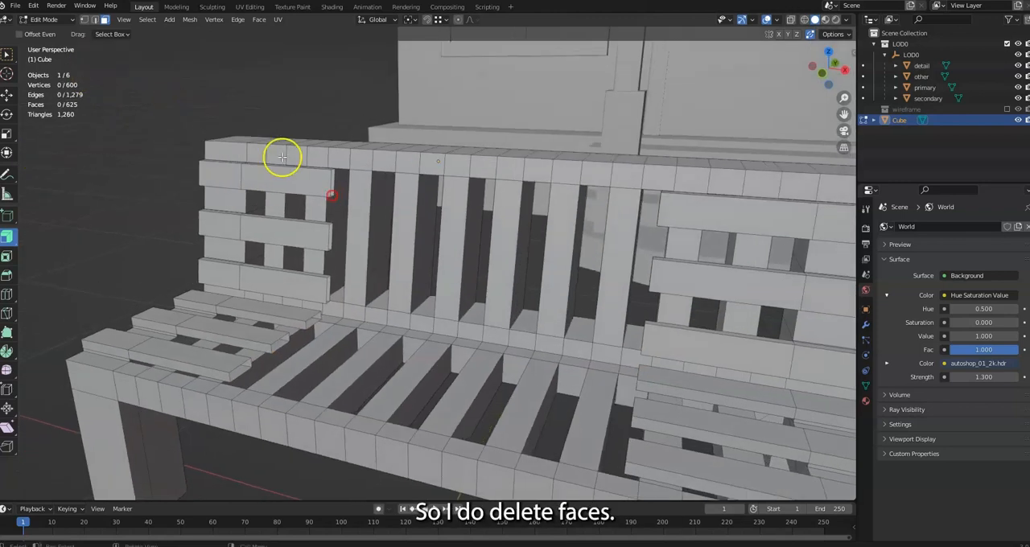
# In vertex mode, join the halves of the backrest's top cross slat by merging its four facing vertex pairs At Center
pyautogui.moveTo(355, 197); pyautogui.dragTo(283, 195, button='middle')
pyautogui.press('m')
pyautogui.click(347, 193)
pyautogui.click(191, 208)
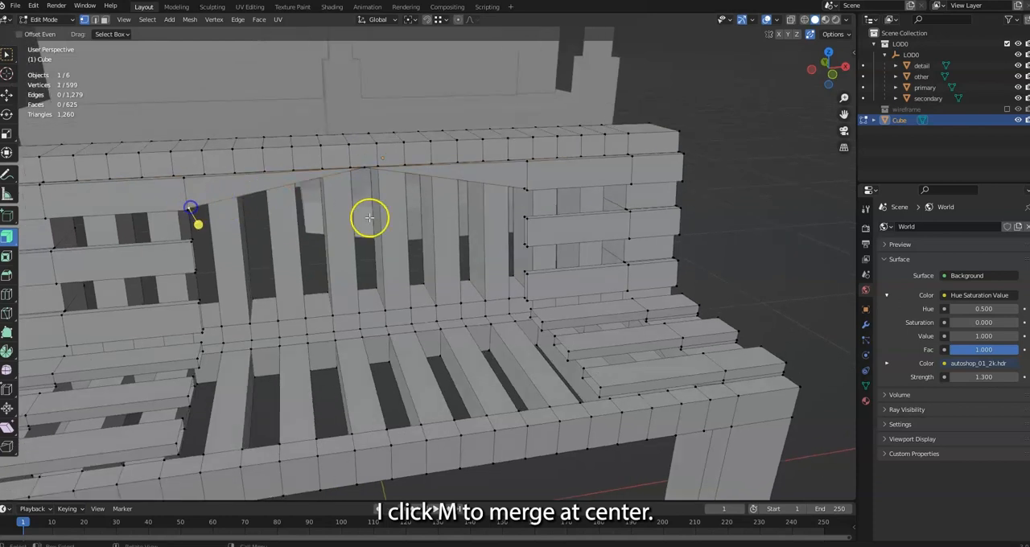
pyautogui.press('m')
pyautogui.click(527, 194)
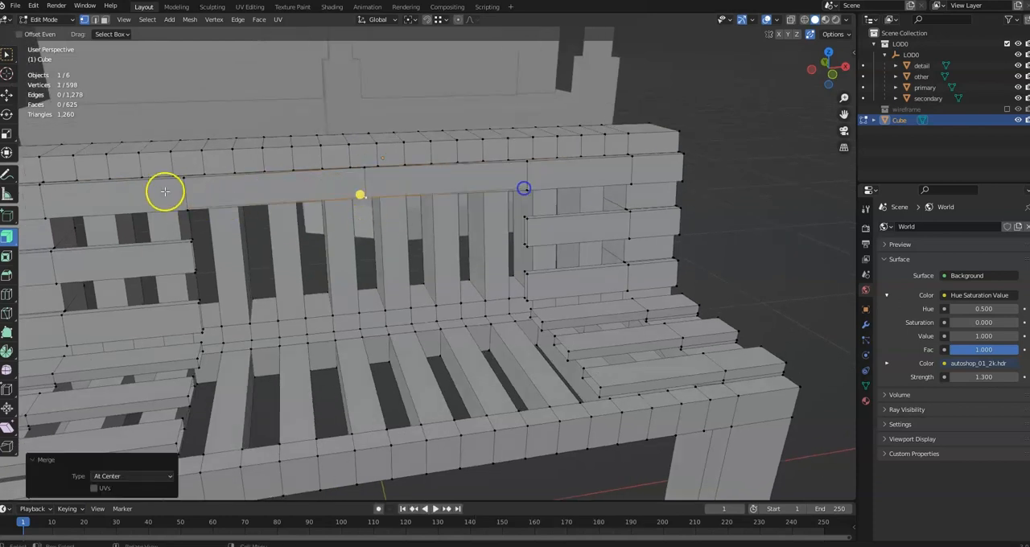
pyautogui.click(185, 211)
pyautogui.press('m')
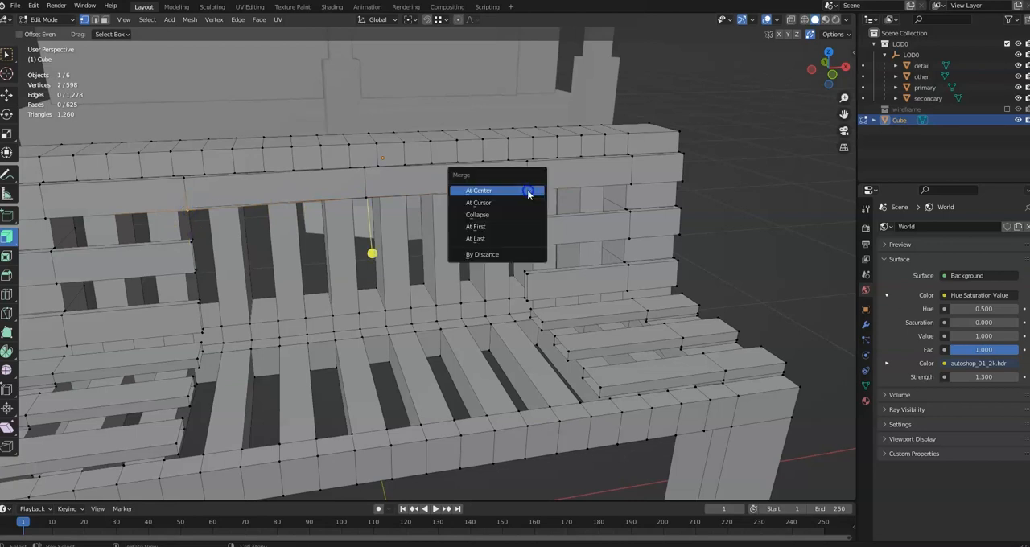
pyautogui.click(531, 191)
pyautogui.click(488, 170)
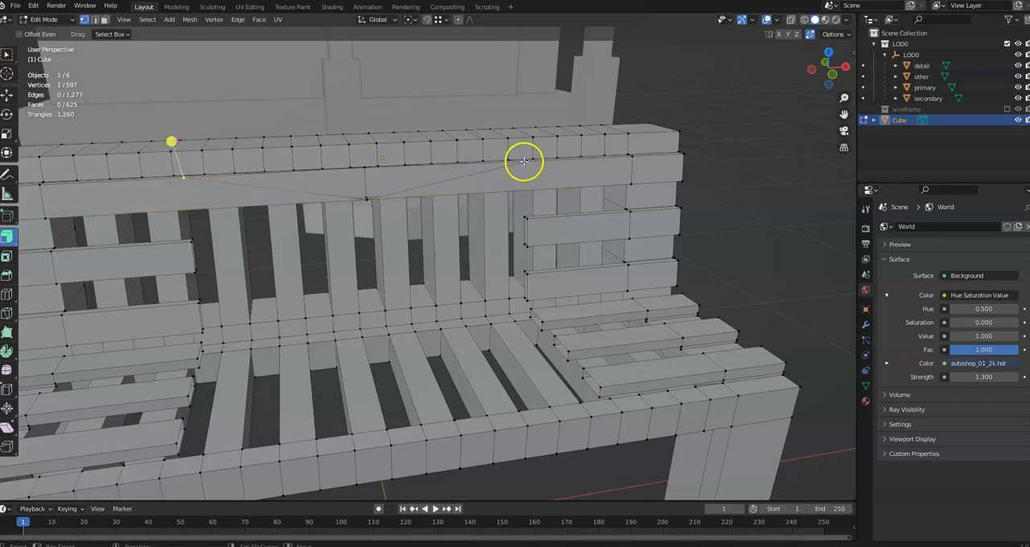
pyautogui.keyDown('shift'); pyautogui.click(524, 162); pyautogui.keyUp('shift')
pyautogui.press('m')
pyautogui.click(524, 163)
# Join the halves of the backrest's middle cross slat by merging its four facing vertex pairs At Center
pyautogui.moveTo(530, 185); pyautogui.dragTo(539, 217, button='middle')
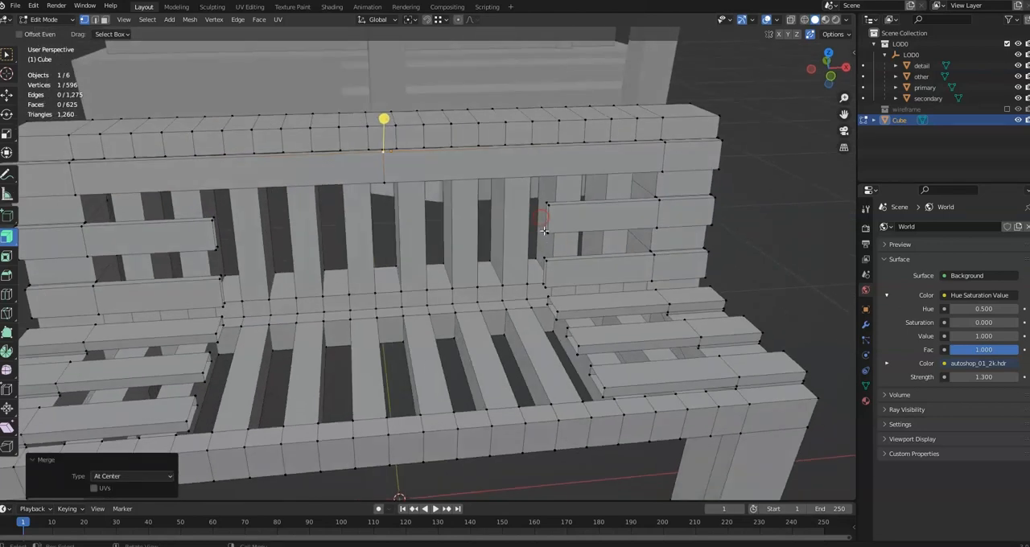
pyautogui.click(545, 232)
pyautogui.press('m')
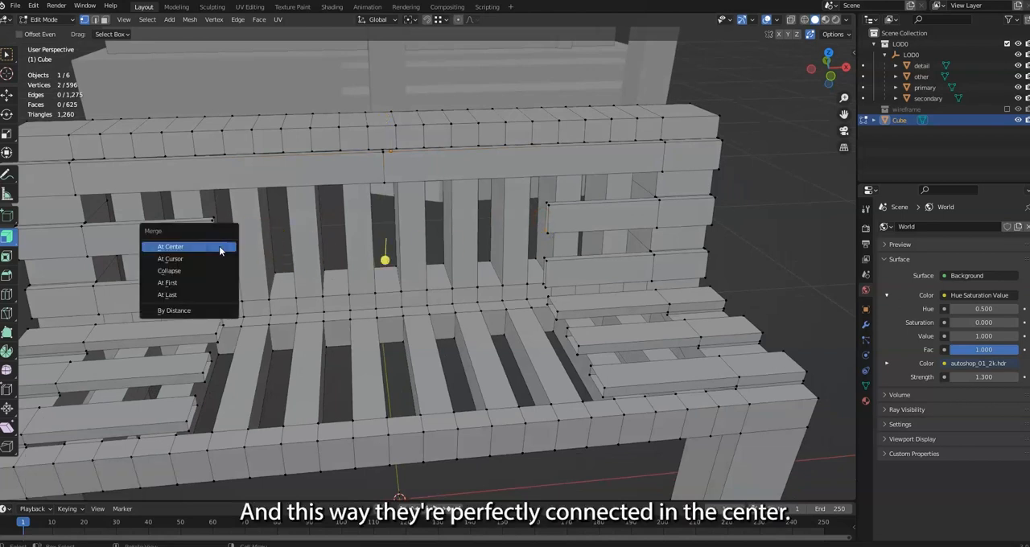
pyautogui.click(218, 247)
pyautogui.click(214, 217)
pyautogui.keyDown('shift'); pyautogui.click(549, 201); pyautogui.keyUp('shift')
pyautogui.press('m')
pyautogui.click(552, 202)
pyautogui.click(549, 204)
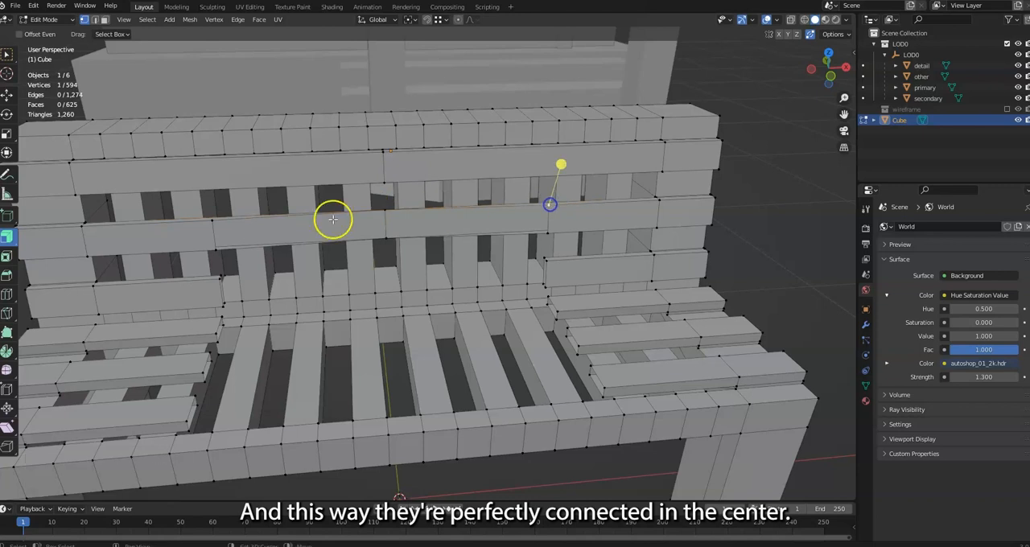
pyautogui.keyDown('shift'); pyautogui.click(212, 222); pyautogui.keyUp('shift')
pyautogui.press('m')
pyautogui.click(218, 223)
pyautogui.click(216, 249)
pyautogui.keyDown('shift'); pyautogui.click(549, 234); pyautogui.keyUp('shift')
pyautogui.press('m')
pyautogui.click(547, 230)
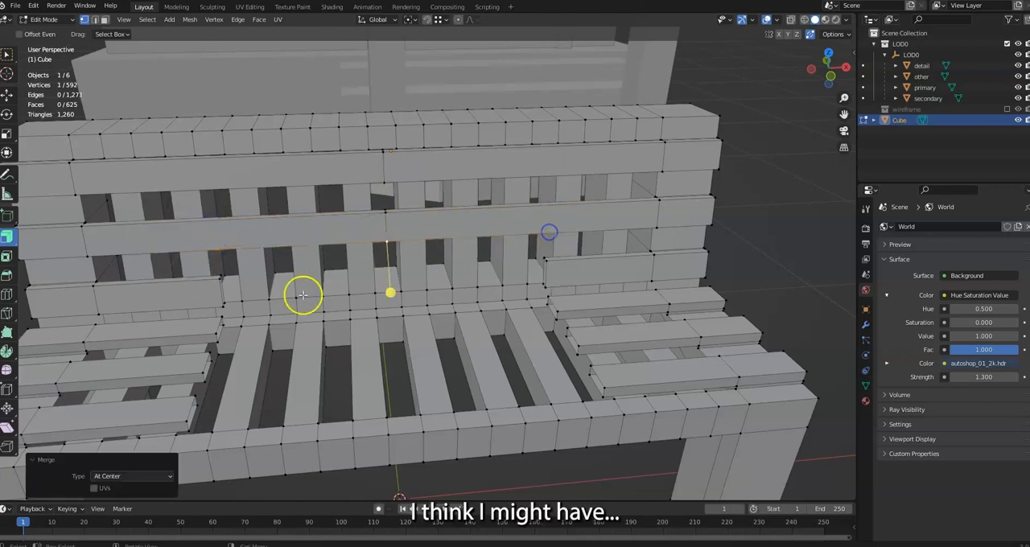
# Join the halves of the backrest's lowest cross slat by merging its four facing vertex pairs At Center
pyautogui.click(223, 278)
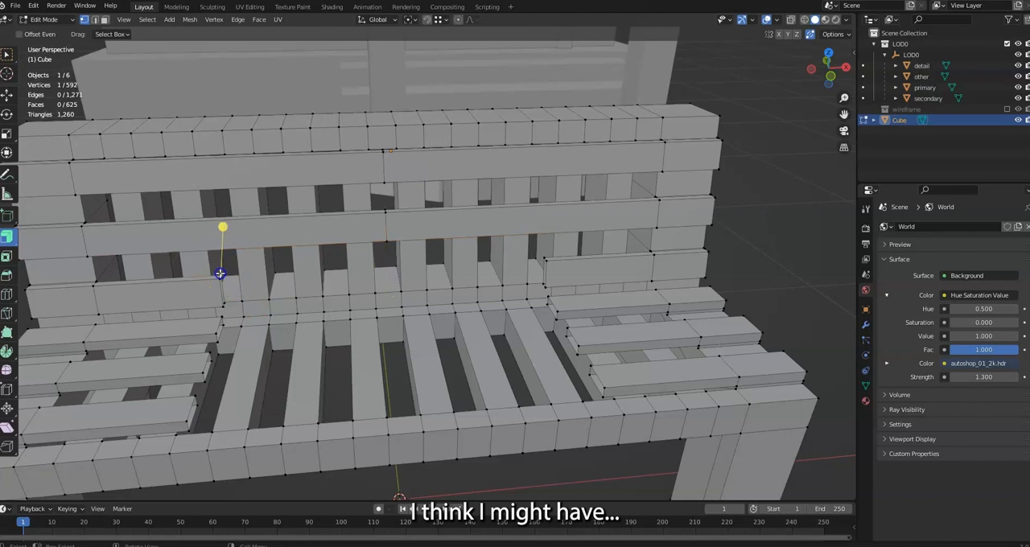
pyautogui.press('m')
pyautogui.click(546, 259)
pyautogui.click(544, 283)
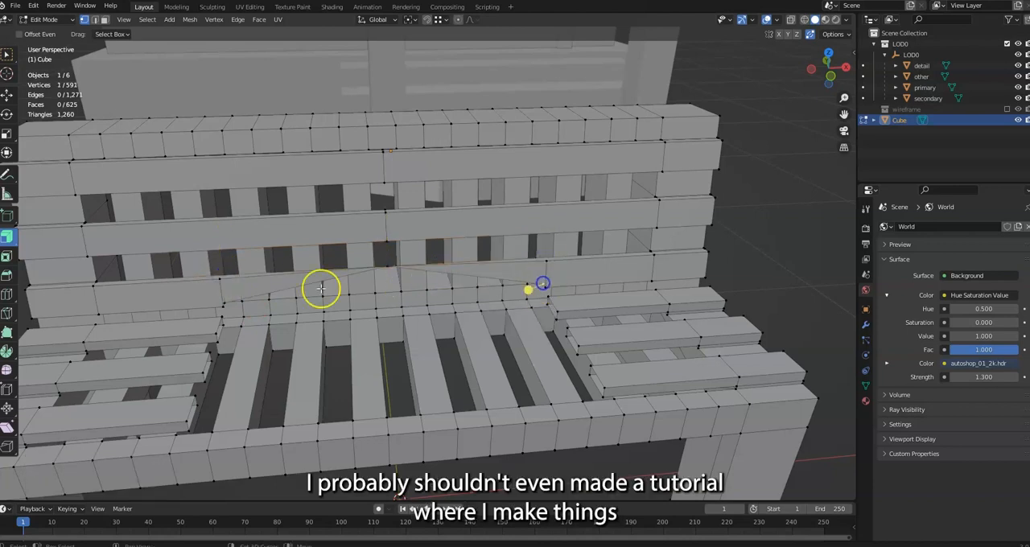
pyautogui.keyDown('shift'); pyautogui.click(223, 304); pyautogui.keyUp('shift')
pyautogui.press('m')
pyautogui.click(223, 305)
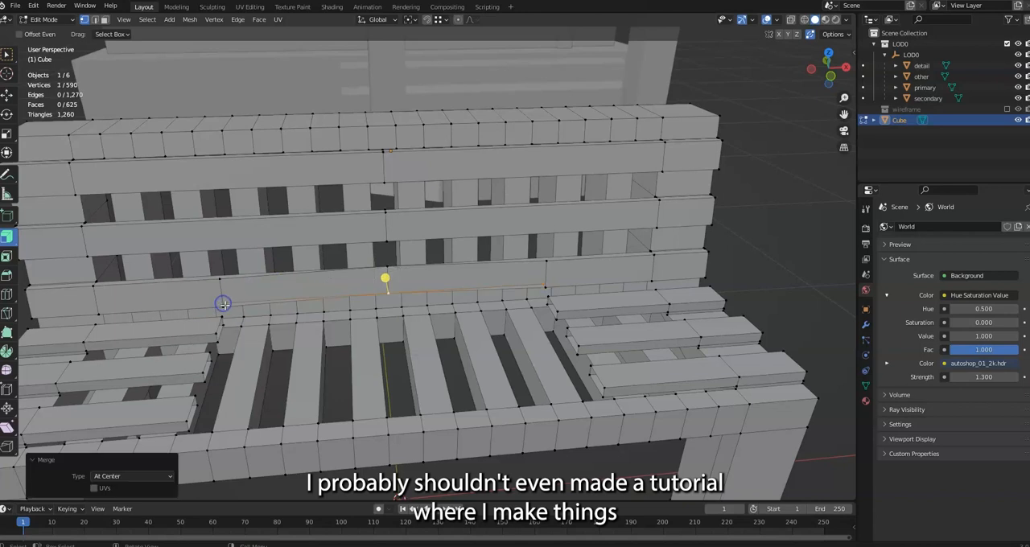
pyautogui.click(223, 306)
pyautogui.keyDown('shift'); pyautogui.click(544, 285); pyautogui.keyUp('shift')
pyautogui.press('m')
pyautogui.click(544, 283)
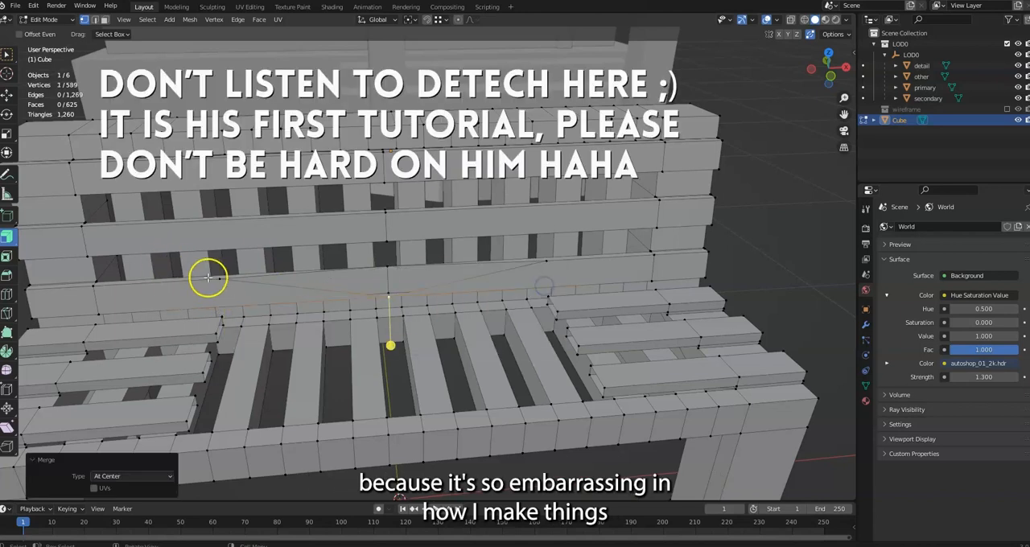
pyautogui.keyDown('shift'); pyautogui.click(546, 260); pyautogui.keyUp('shift')
pyautogui.press('m')
pyautogui.click(545, 260)
# Join the halves of the rear seat cross slat by merging its four facing vertex pairs At Center
pyautogui.keyDown('shift'); pyautogui.click(219, 328); pyautogui.keyUp('shift')
pyautogui.press('m')
pyautogui.click(219, 328)
pyautogui.click(222, 315)
pyautogui.keyDown('shift'); pyautogui.click(558, 301); pyautogui.keyUp('shift')
pyautogui.press('m')
pyautogui.click(544, 295)
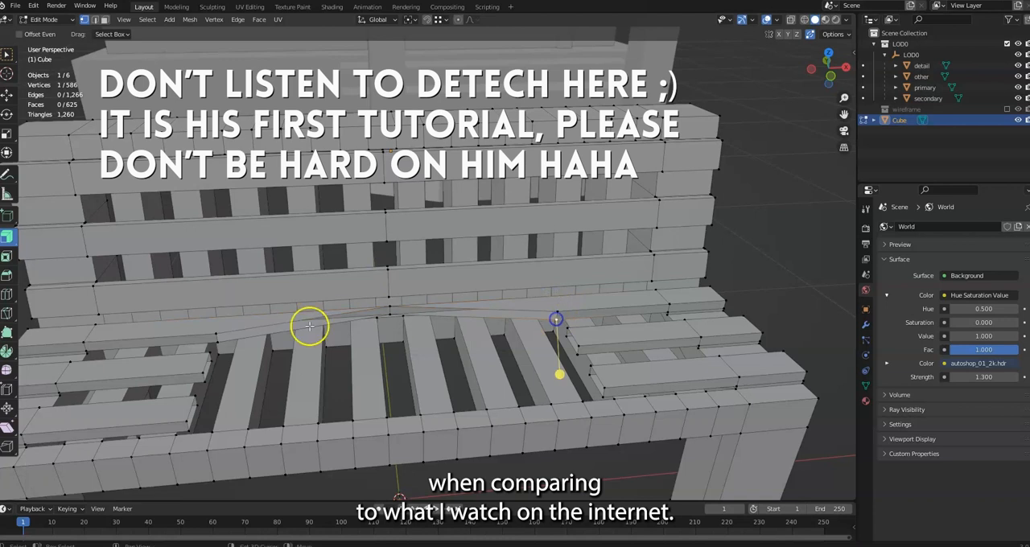
pyautogui.keyDown('shift'); pyautogui.click(217, 338); pyautogui.keyUp('shift')
pyautogui.press('m')
pyautogui.click(216, 339)
pyautogui.keyDown('shift'); pyautogui.click(561, 310); pyautogui.keyUp('shift')
pyautogui.press('m')
pyautogui.click(555, 306)
# Join the halves of the middle seat cross slat by merging its four facing vertex pairs At Center
pyautogui.click(210, 360)
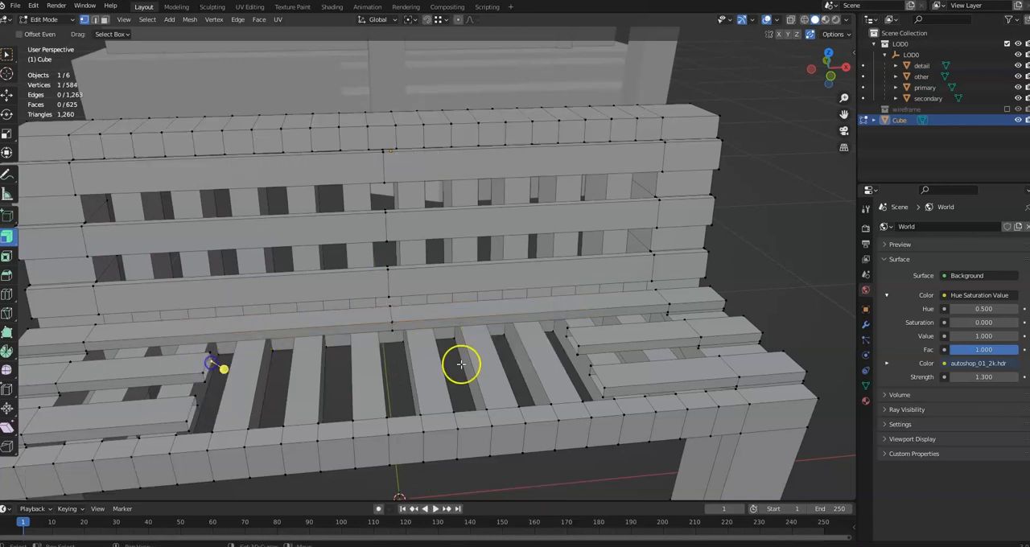
pyautogui.keyDown('shift'); pyautogui.click(566, 340); pyautogui.keyUp('shift')
pyautogui.press('m')
pyautogui.click(566, 338)
pyautogui.click(566, 324)
pyautogui.keyDown('shift'); pyautogui.click(211, 353); pyautogui.keyUp('shift')
pyautogui.press('m')
pyautogui.click(212, 354)
pyautogui.press('m')
pyautogui.click(577, 345)
# Join the halves of the front seat cross slat by merging its four facing vertex pairs At Center
pyautogui.click(593, 374)
pyautogui.keyDown('shift'); pyautogui.click(196, 384); pyautogui.keyUp('shift')
pyautogui.press('m')
pyautogui.click(196, 384)
pyautogui.click(195, 399)
pyautogui.moveTo(605, 386); pyautogui.dragTo(585, 334, button='middle')
pyautogui.click(619, 443)
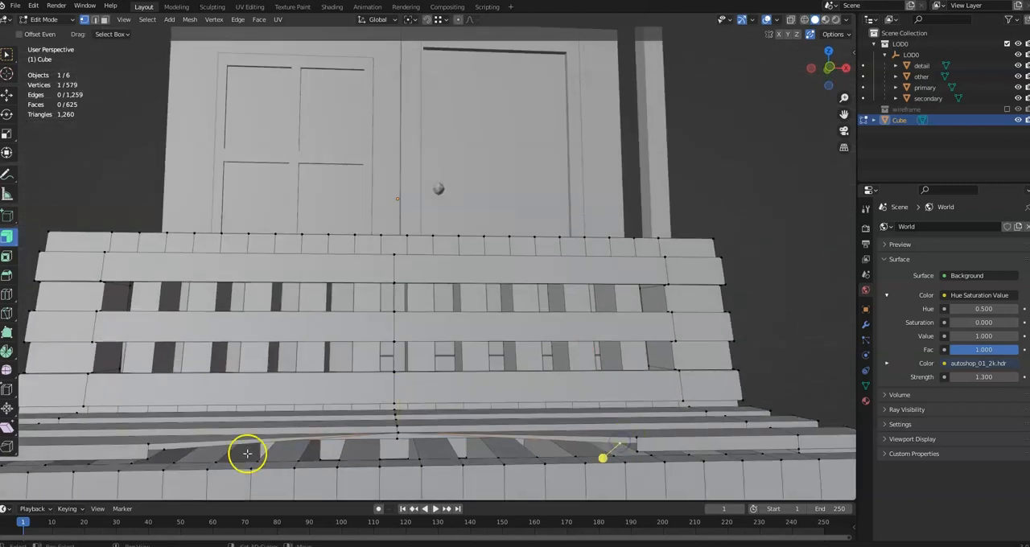
pyautogui.keyDown('shift'); pyautogui.click(166, 450); pyautogui.keyUp('shift')
pyautogui.press('m')
pyautogui.click(166, 452)
pyautogui.click(6, 56)
pyautogui.click(198, 422)
pyautogui.moveTo(408, 381); pyautogui.dragTo(420, 412, button='middle')
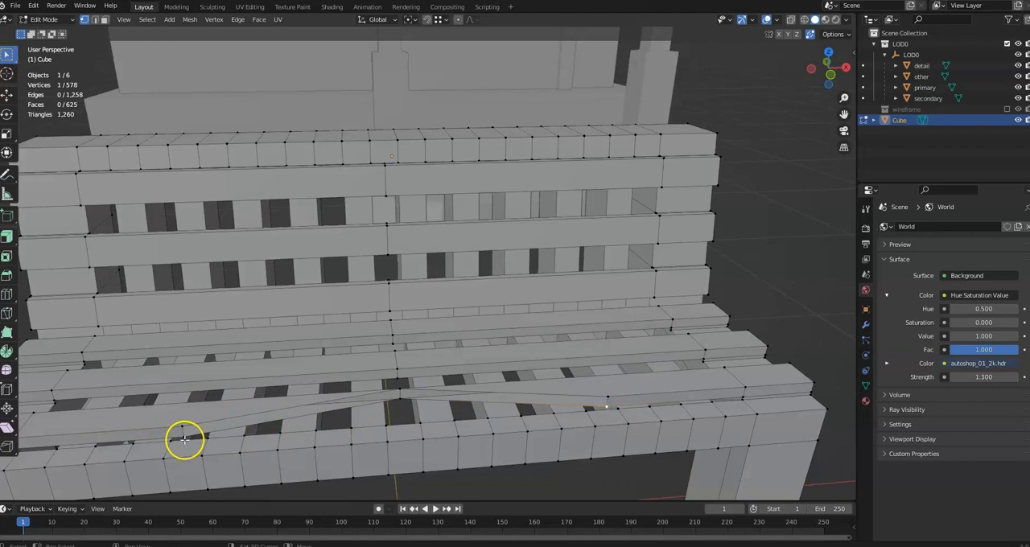
pyautogui.keyDown('shift'); pyautogui.click(185, 440); pyautogui.keyUp('shift')
pyautogui.press('m')
pyautogui.click(184, 441)
pyautogui.click(182, 426)
pyautogui.keyDown('shift'); pyautogui.click(607, 396); pyautogui.keyUp('shift')
pyautogui.press('m')
pyautogui.click(605, 395)
# In edge mode, select the center edge loops of all six cross slats and remove them with Dissolve Edges
pyautogui.click(95, 19)
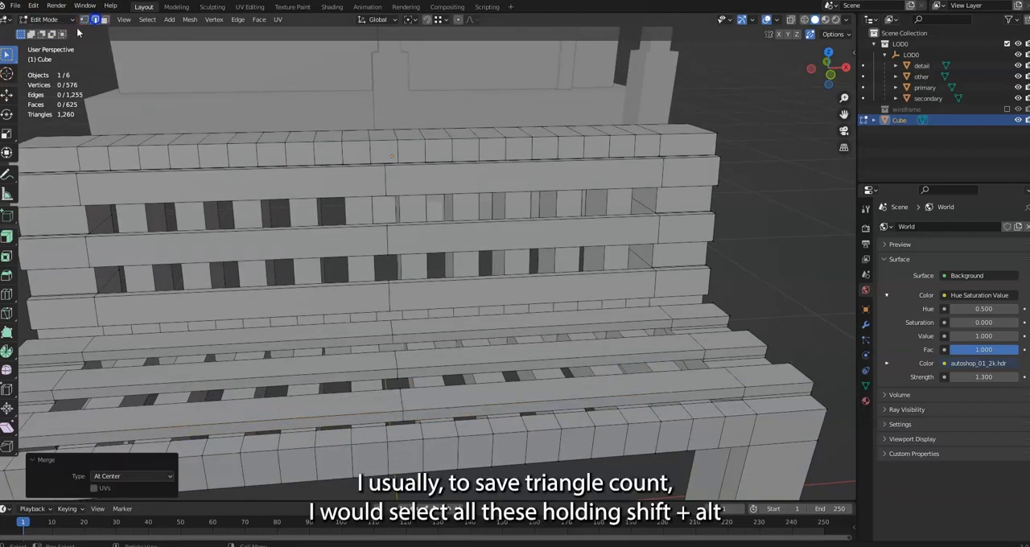
pyautogui.keyDown('alt'); pyautogui.keyDown('shift'); pyautogui.click(400, 395); pyautogui.keyUp('shift'); pyautogui.keyUp('alt')
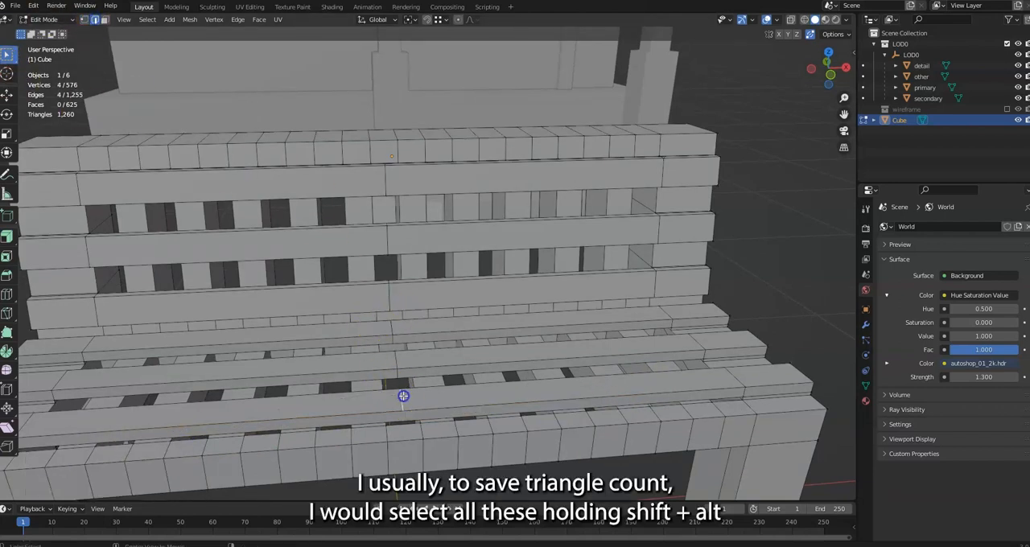
pyautogui.keyDown('alt'); pyautogui.keyDown('shift'); pyautogui.click(389, 326); pyautogui.keyUp('shift'); pyautogui.keyUp('alt')
pyautogui.keyDown('alt'); pyautogui.keyDown('shift'); pyautogui.click(389, 246); pyautogui.keyUp('shift'); pyautogui.keyUp('alt')
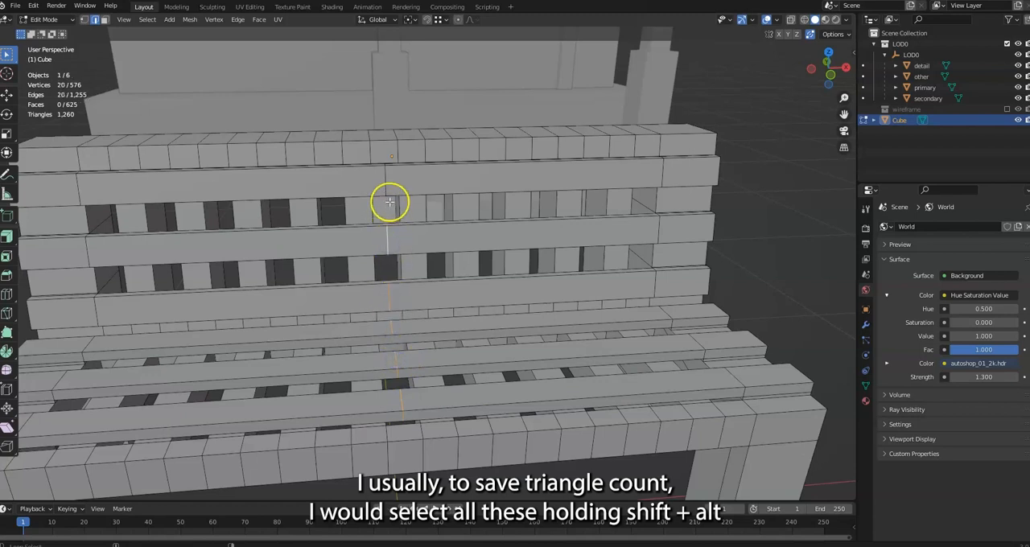
pyautogui.press('x')
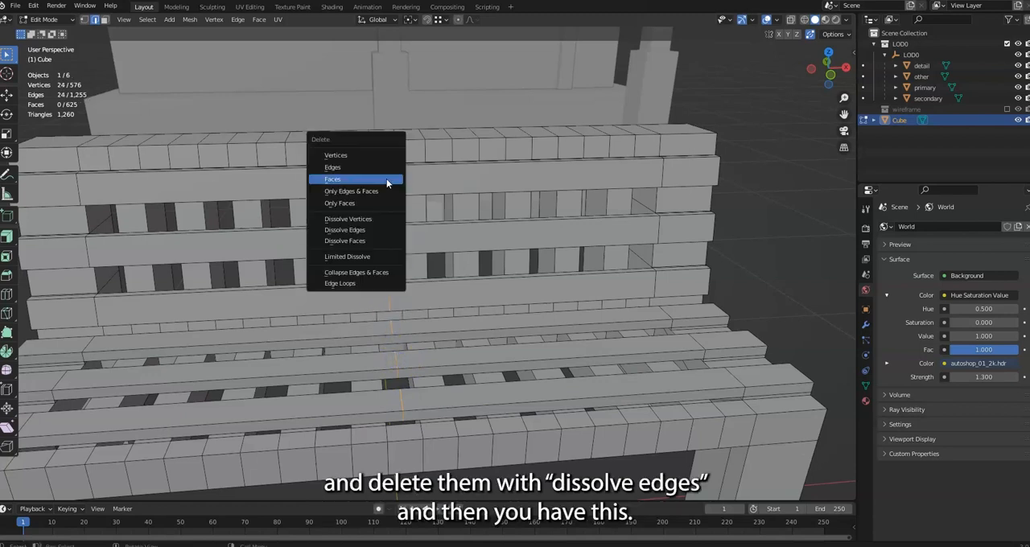
pyautogui.click(377, 232)
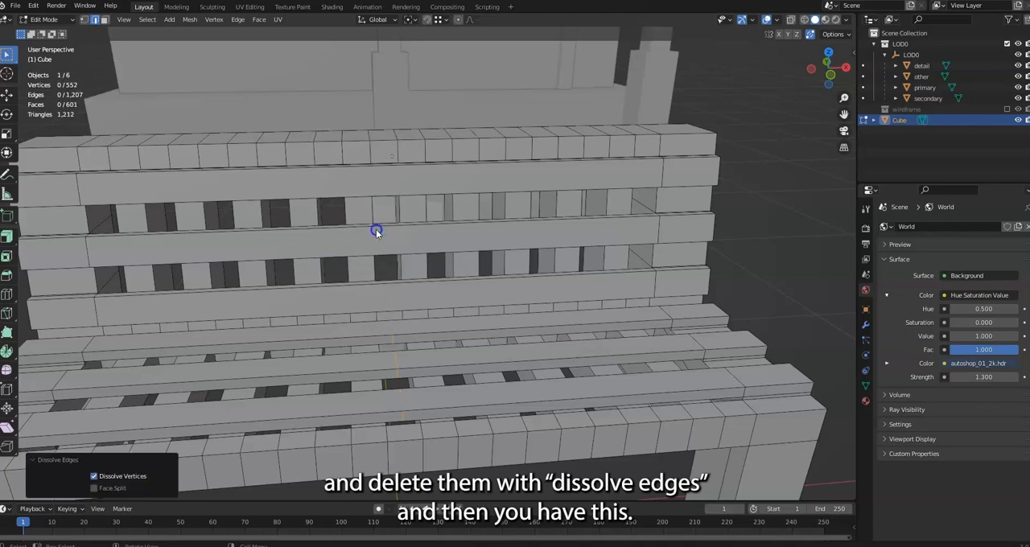
pyautogui.scroll(-5, 467, 328)
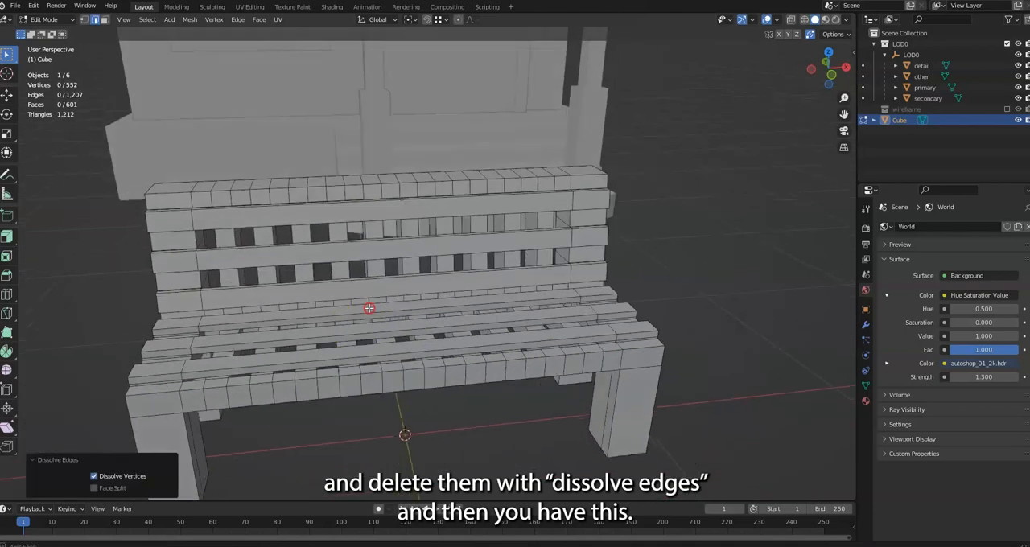
pyautogui.moveTo(369, 308); pyautogui.dragTo(333, 314, button='middle')
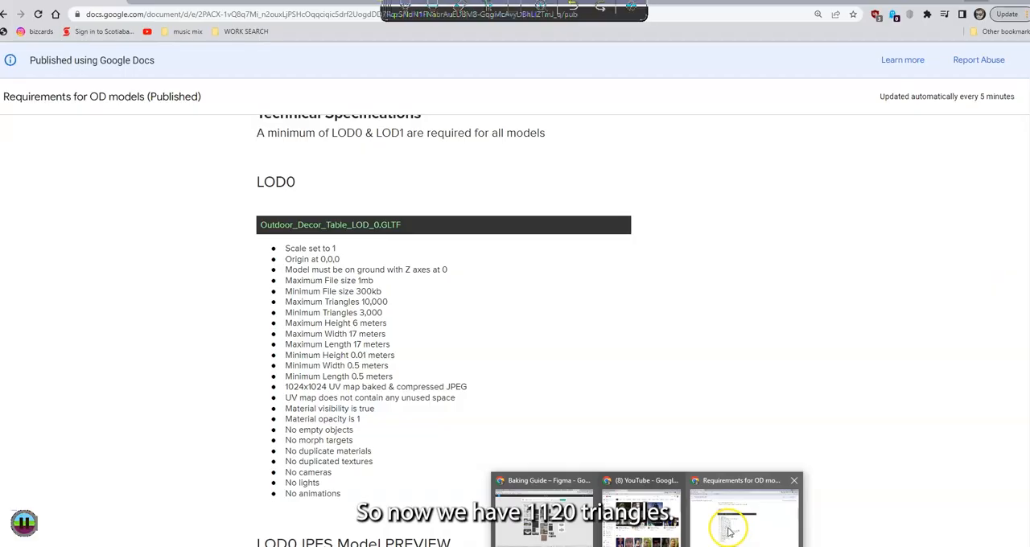
# Switch to the OD models requirements document in Chrome and examine the triangle limits for LOD0, LOD1 and LOD2
pyautogui.click(729, 527)
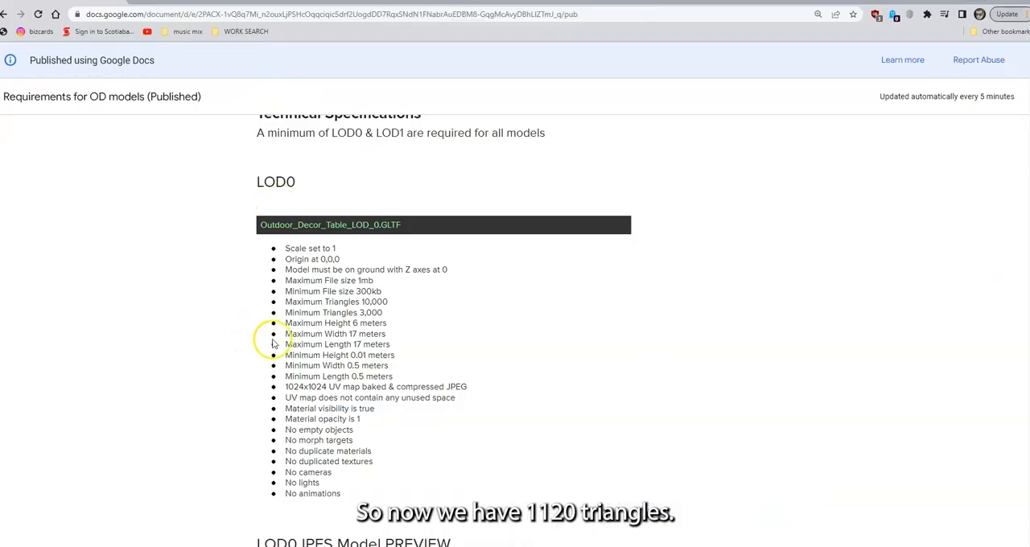
pyautogui.scroll(-1, 330, 257)
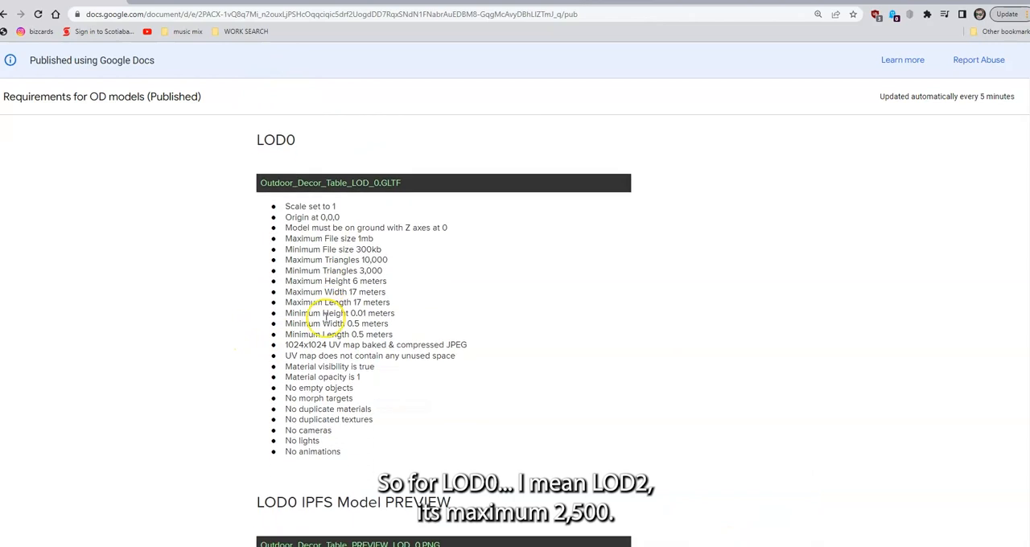
pyautogui.scroll(-15, 362, 261)
pyautogui.click(368, 264)
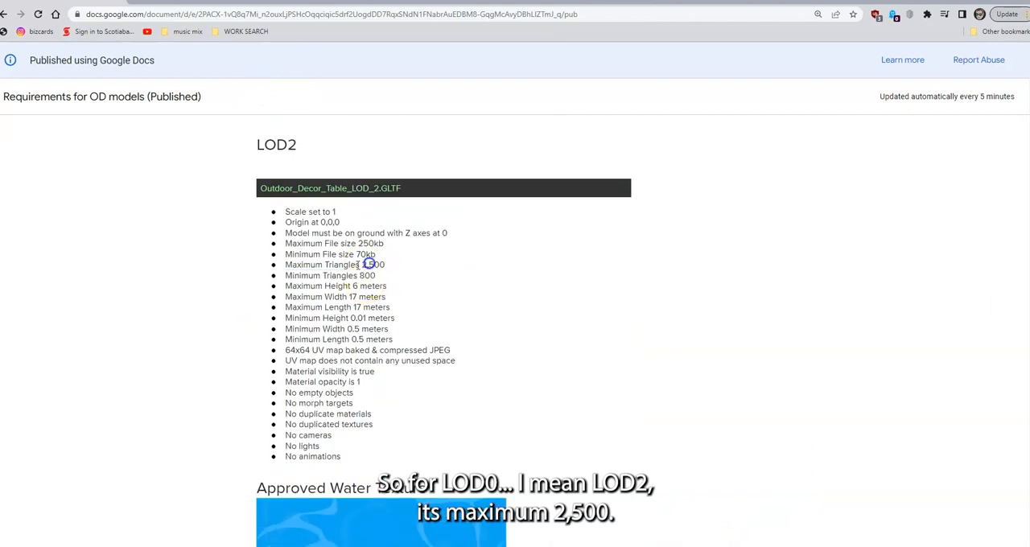
pyautogui.click(359, 275)
pyautogui.scroll(6, 402, 274)
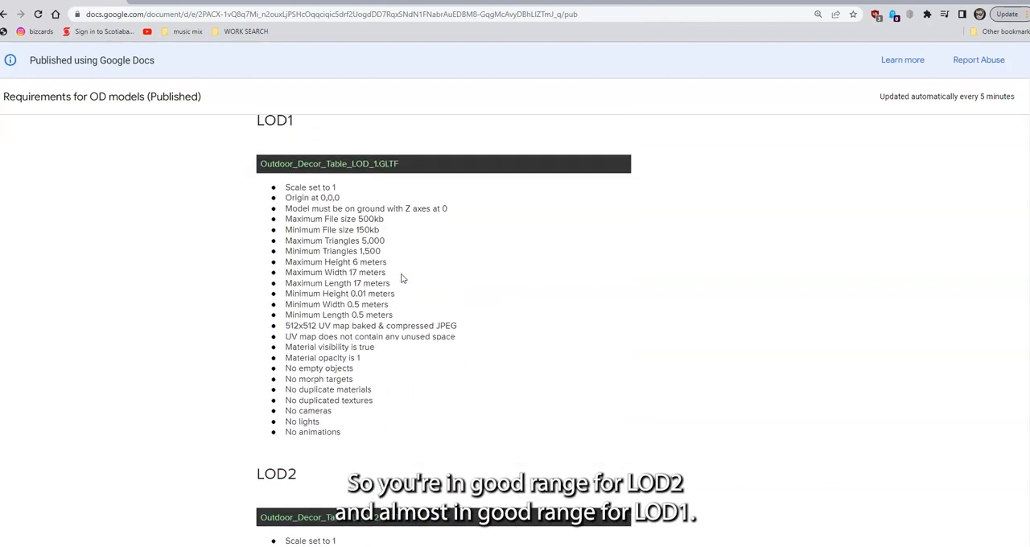
pyautogui.moveTo(354, 467)
pyautogui.mouseDown()
pyautogui.moveTo(405, 469)
pyautogui.moveTo(365, 456)
pyautogui.mouseUp()
pyautogui.scroll(-6, 405, 457)
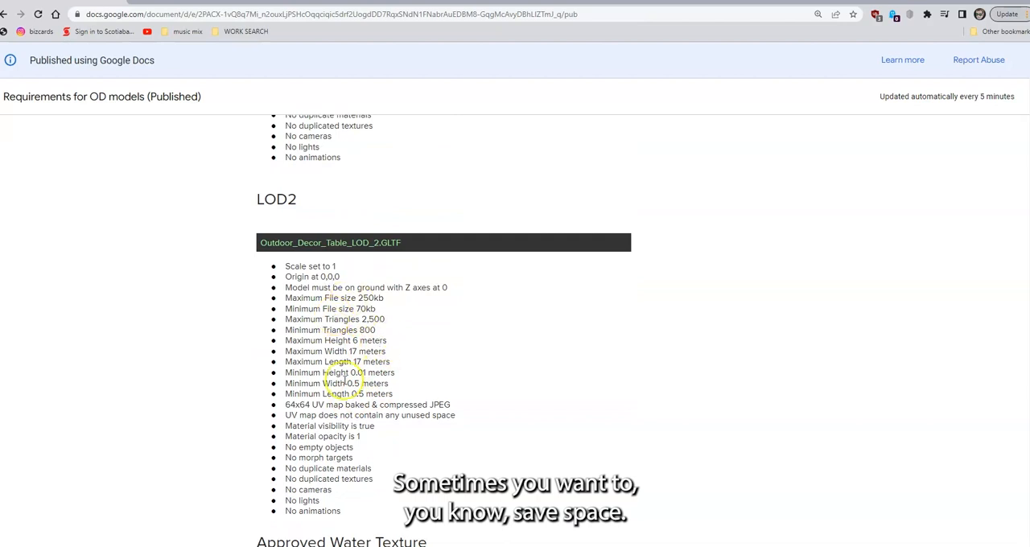
pyautogui.scroll(3, 363, 329)
pyautogui.scroll(-2, 367, 341)
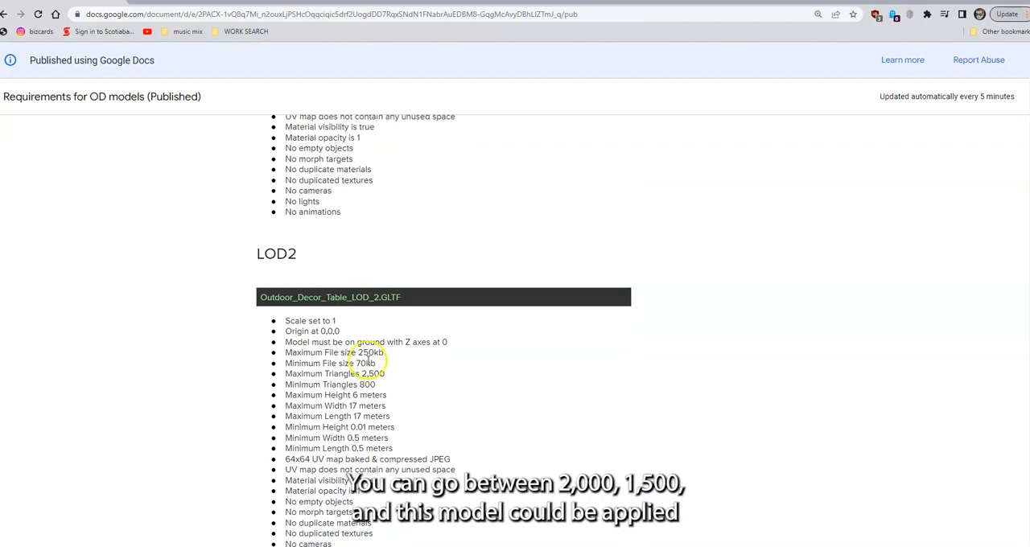
# Compare the LOD1 and LOD2 requirement lists in the published document, then switch back to Blender
pyautogui.scroll(4, 361, 299)
pyautogui.scroll(-2, 361, 305)
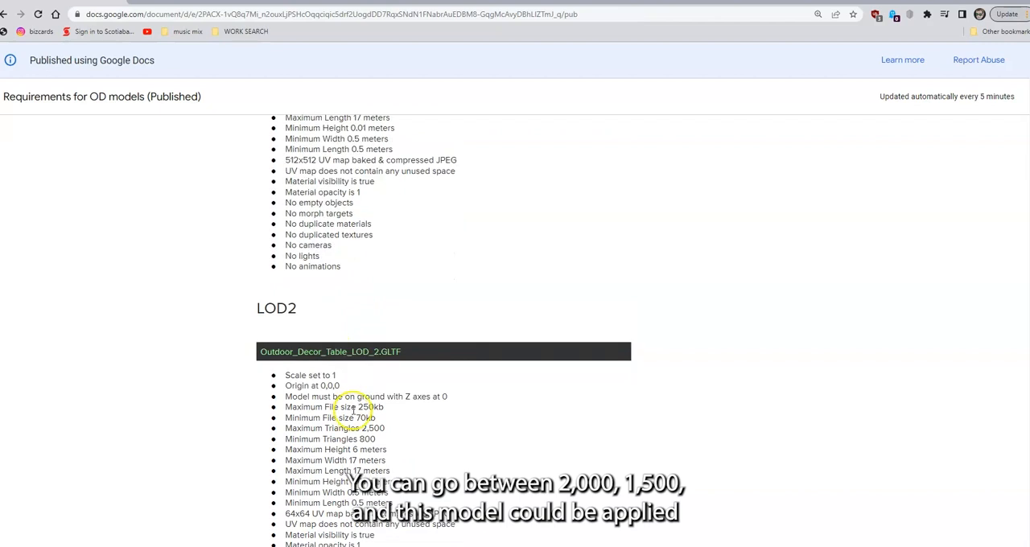
pyautogui.scroll(2, 354, 242)
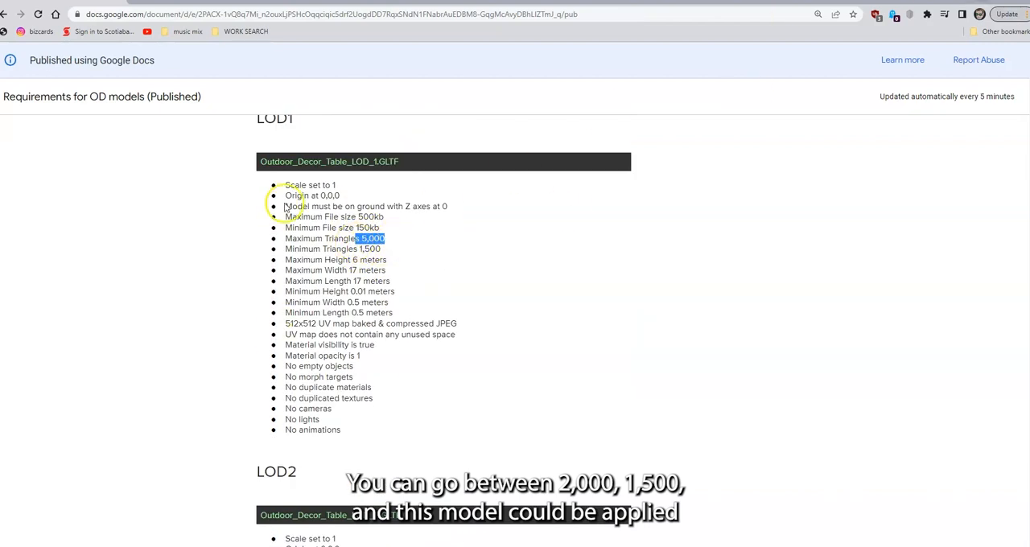
pyautogui.scroll(-1, 357, 375)
pyautogui.scroll(3, 380, 379)
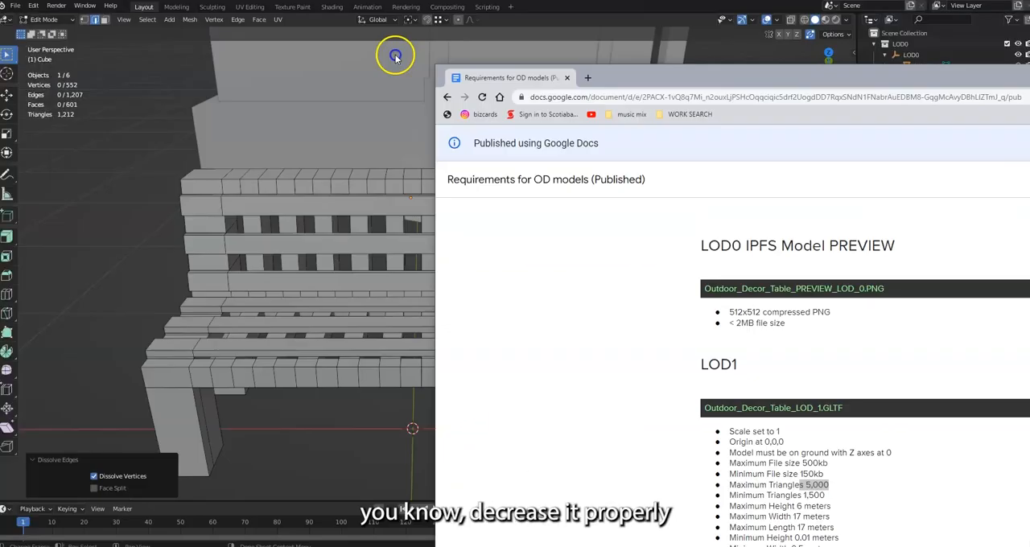
pyautogui.click(395, 57)
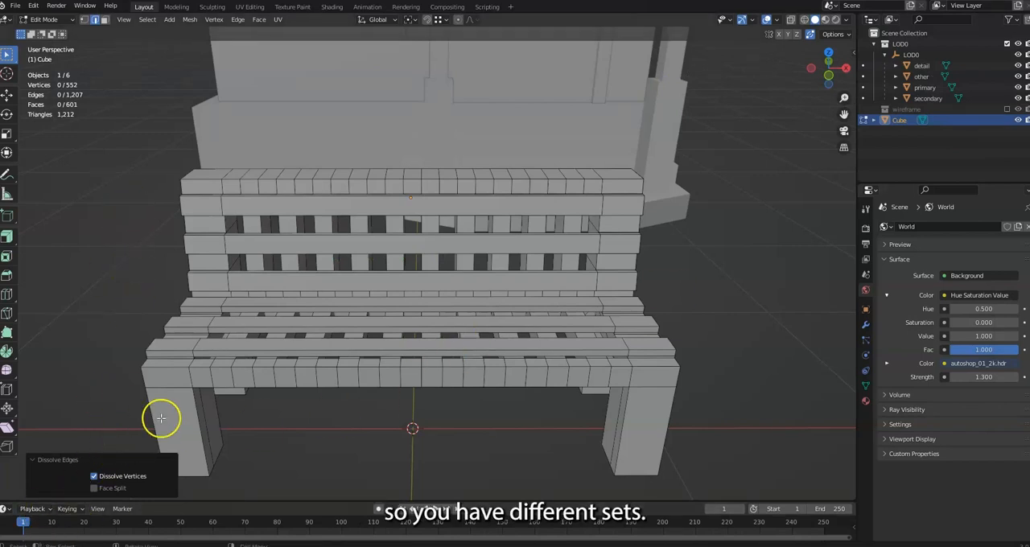
# In face mode, select the narrow front section of both front legs, including the side and underside faces, and delete those faces
pyautogui.click(112, 361)
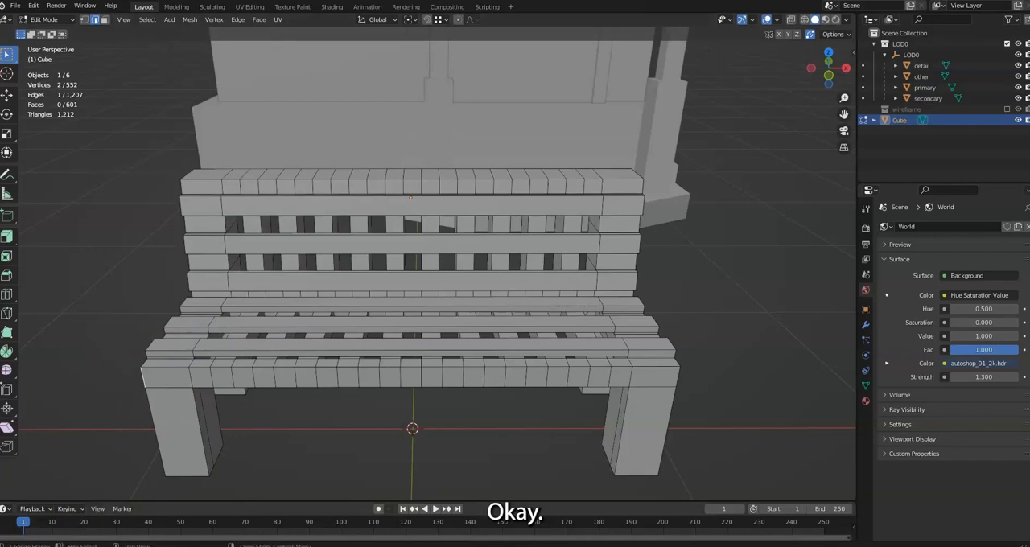
pyautogui.moveTo(387, 427); pyautogui.dragTo(136, 347, button='middle')
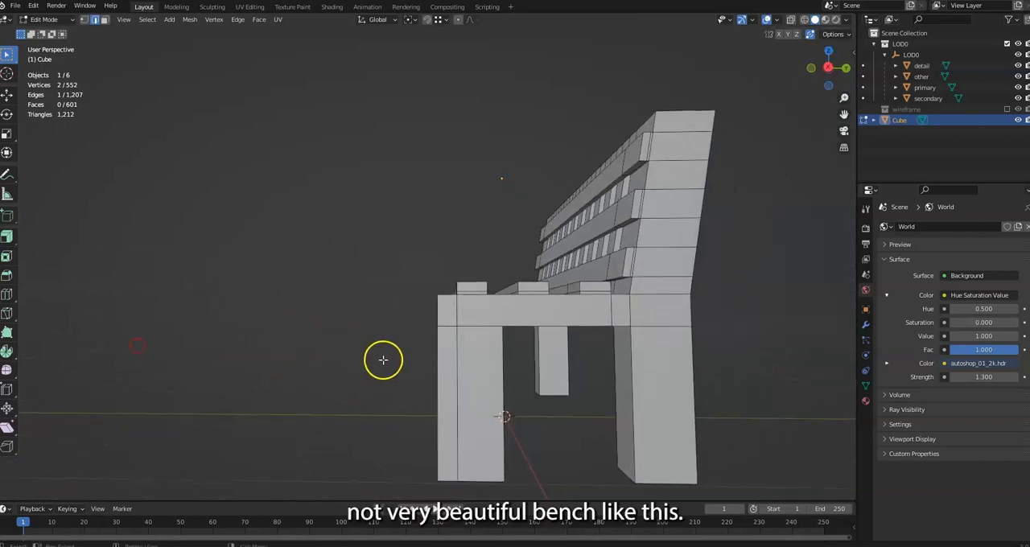
pyautogui.moveTo(421, 348); pyautogui.dragTo(354, 266, button='middle')
pyautogui.click(104, 20)
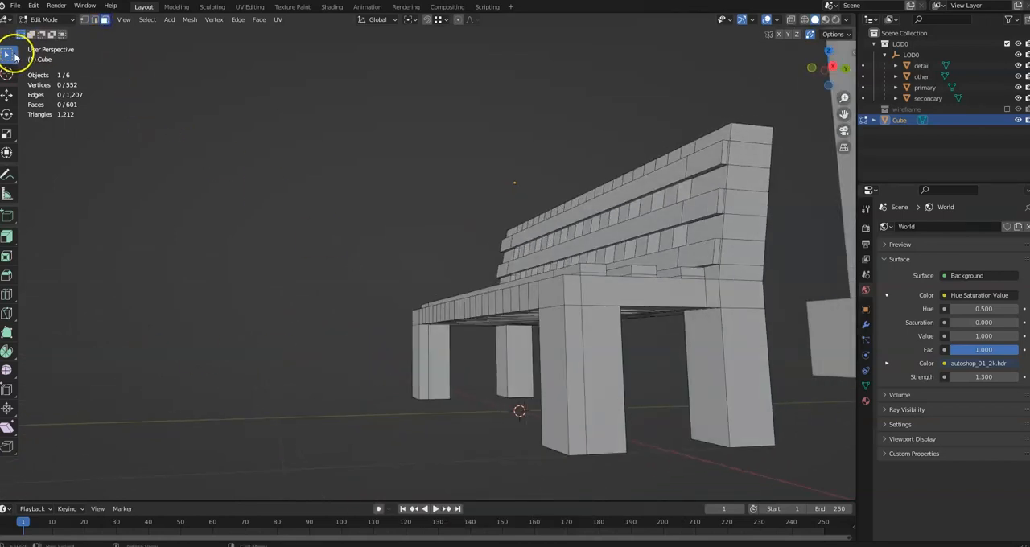
pyautogui.moveTo(558, 352); pyautogui.dragTo(565, 395, button='middle')
pyautogui.click(490, 371)
pyautogui.moveTo(735, 382); pyautogui.dragTo(591, 362, button='middle')
pyautogui.keyDown('shift'); pyautogui.click(574, 375); pyautogui.keyUp('shift')
pyautogui.moveTo(515, 382); pyautogui.dragTo(644, 394, button='middle')
pyautogui.scroll(1, 565, 379)
pyautogui.keyDown('shift'); pyautogui.click(590, 415); pyautogui.keyUp('shift')
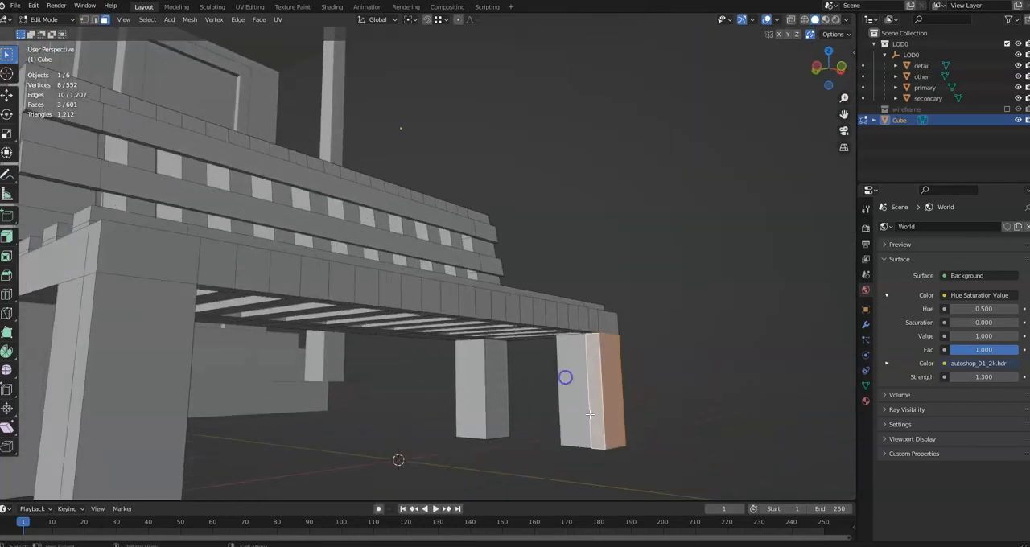
pyautogui.moveTo(590, 415); pyautogui.dragTo(588, 376, button='middle')
pyautogui.keyDown('shift'); pyautogui.click(635, 479); pyautogui.keyUp('shift')
pyautogui.scroll(-2, 234, 324)
pyautogui.moveTo(212, 266); pyautogui.dragTo(228, 295, button='middle')
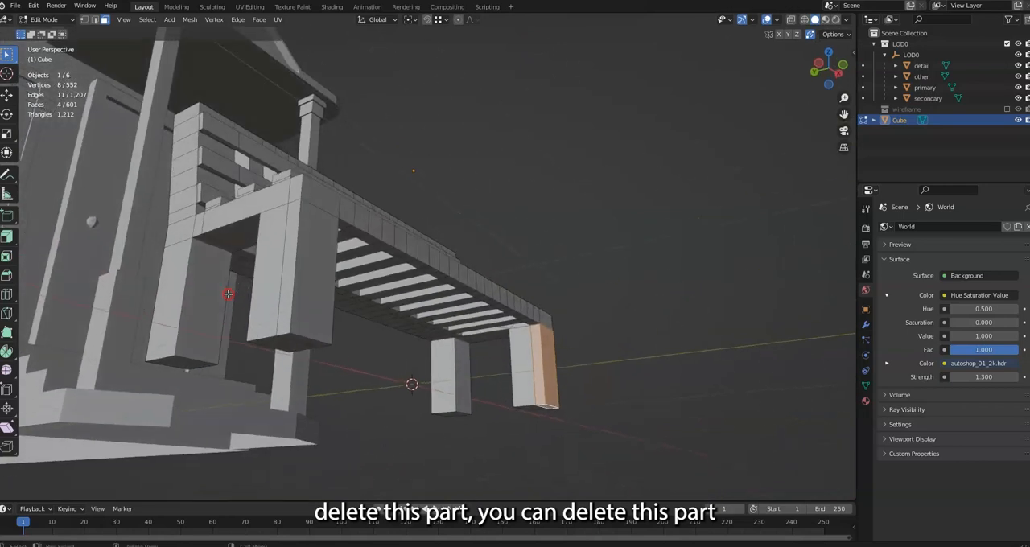
pyautogui.keyDown('shift'); pyautogui.click(290, 258); pyautogui.keyUp('shift')
pyautogui.keyDown('shift'); pyautogui.click(300, 334); pyautogui.keyUp('shift')
pyautogui.keyDown('shift'); pyautogui.click(313, 314); pyautogui.keyUp('shift')
pyautogui.moveTo(319, 306); pyautogui.dragTo(254, 331, button='middle')
pyautogui.keyDown('shift'); pyautogui.click(307, 315); pyautogui.keyUp('shift')
pyautogui.press('x')
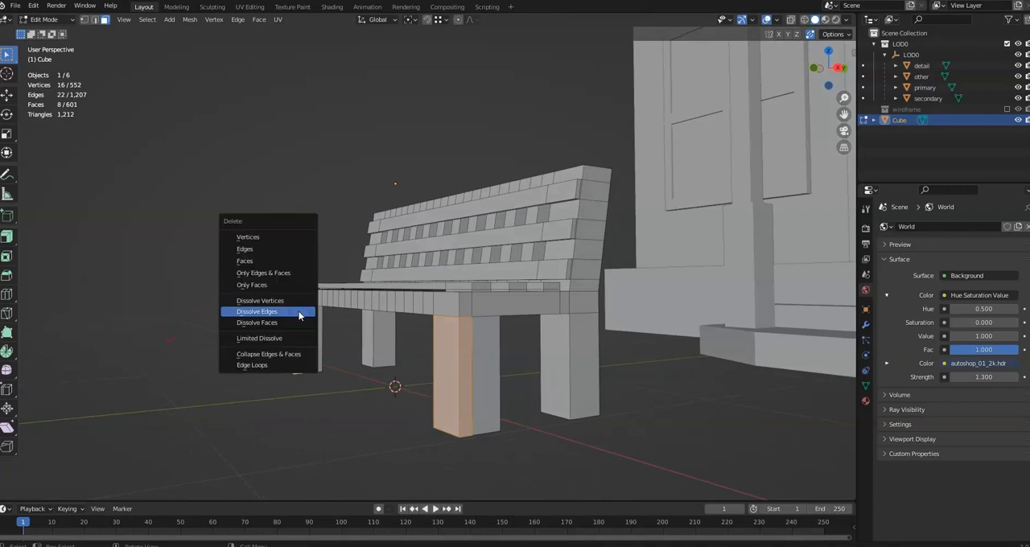
pyautogui.click(268, 262)
# In edge mode, fill the open fronts of both front legs and the gaps beneath the seat's front edge with new faces
pyautogui.moveTo(276, 338); pyautogui.dragTo(352, 383, button='middle')
pyautogui.click(95, 20)
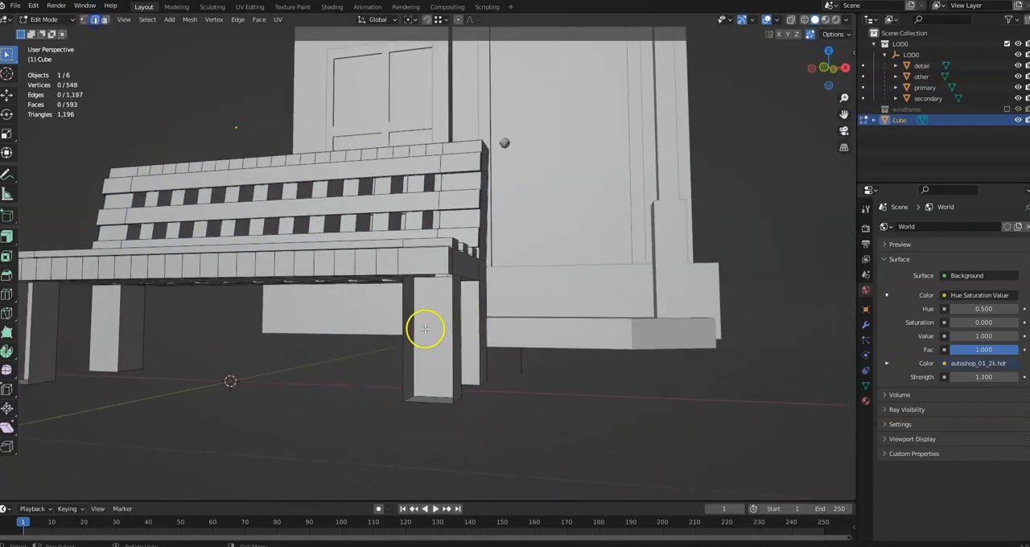
pyautogui.moveTo(501, 358); pyautogui.dragTo(392, 298, button='middle')
pyautogui.keyDown('shift'); pyautogui.click(389, 358); pyautogui.keyUp('shift')
pyautogui.press('f')
pyautogui.click(353, 174)
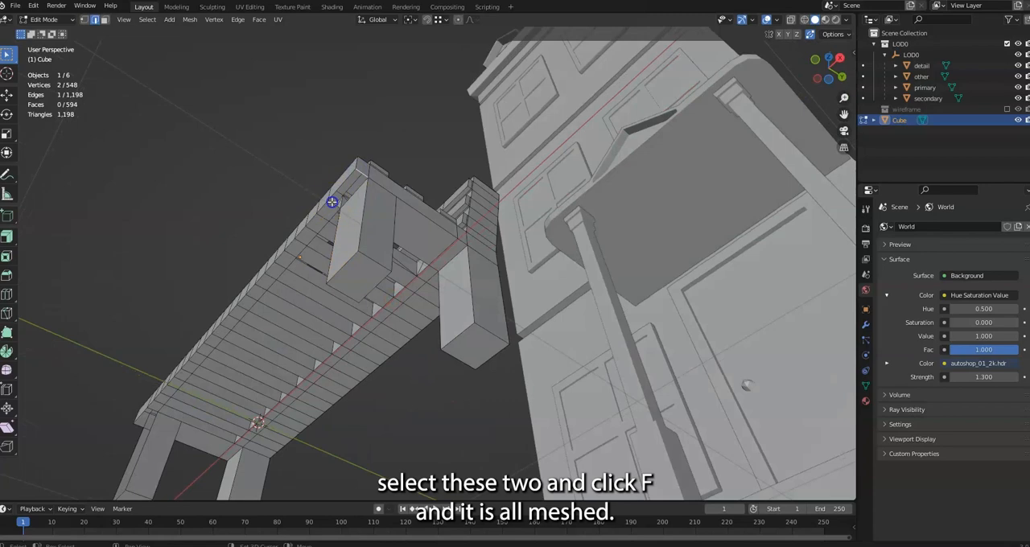
pyautogui.moveTo(246, 291); pyautogui.dragTo(333, 298, button='middle')
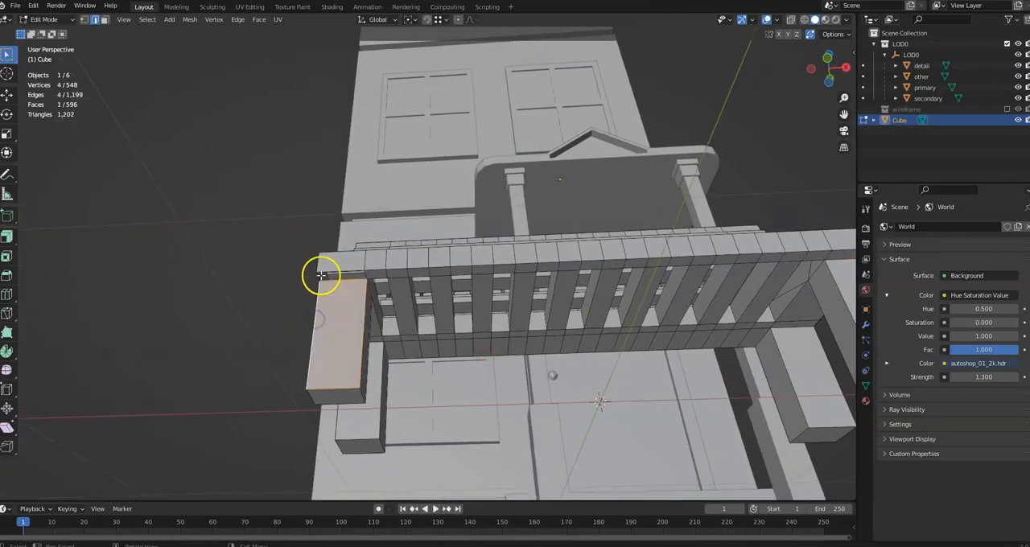
pyautogui.moveTo(366, 288); pyautogui.dragTo(395, 343, button='middle')
# Inspect the whole bench from several angles, checking the legs, seat slats and backrest
pyautogui.scroll(-3, 460, 329)
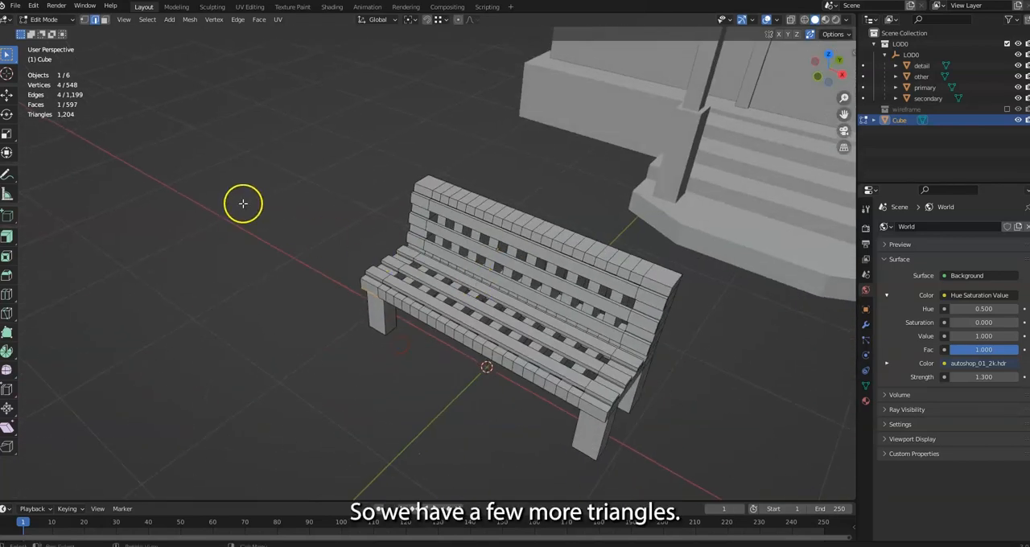
pyautogui.moveTo(450, 287); pyautogui.dragTo(481, 248, button='middle')
pyautogui.moveTo(419, 311); pyautogui.dragTo(507, 317, button='middle')
pyautogui.scroll(-3, 506, 317)
pyautogui.moveTo(566, 297); pyautogui.dragTo(318, 290, button='middle')
pyautogui.moveTo(672, 277); pyautogui.dragTo(569, 281, button='middle')
pyautogui.moveTo(269, 246); pyautogui.dragTo(330, 267, button='middle')
pyautogui.moveTo(393, 250); pyautogui.dragTo(742, 291, button='middle')
pyautogui.scroll(-3, 744, 306)
pyautogui.moveTo(692, 335); pyautogui.dragTo(615, 326, button='middle')
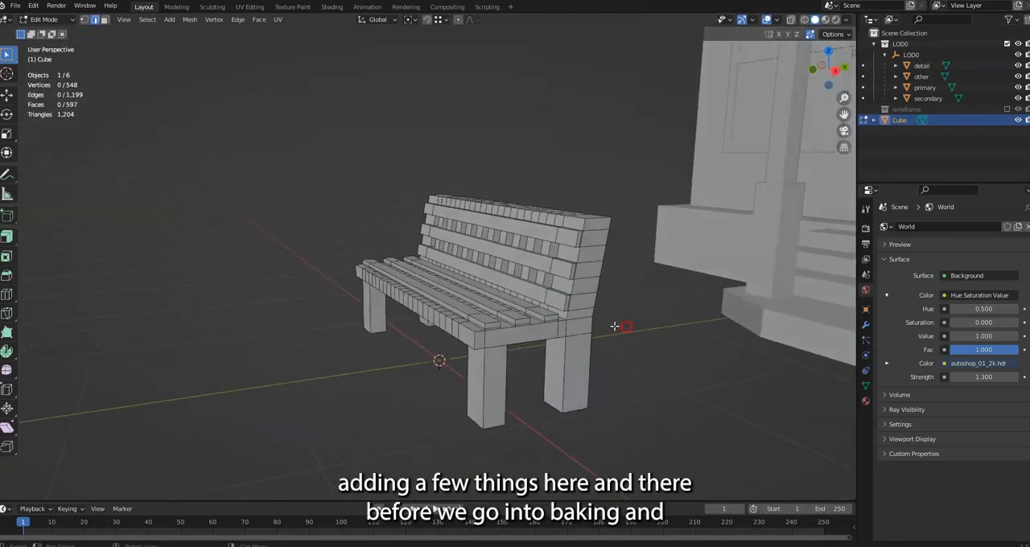